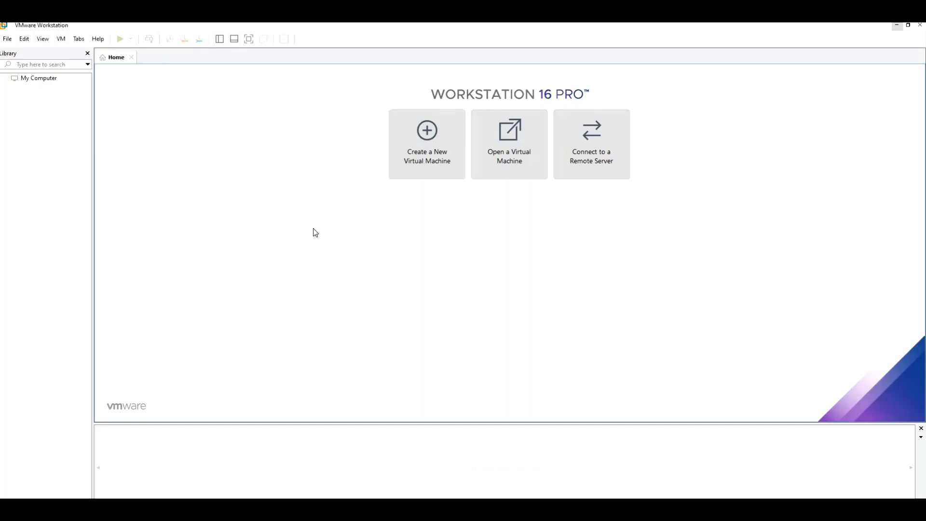
Start a typical new virtual machine using the _Getintopc.com_Win_7_64Bit ISO as installer disc
click(425, 142)
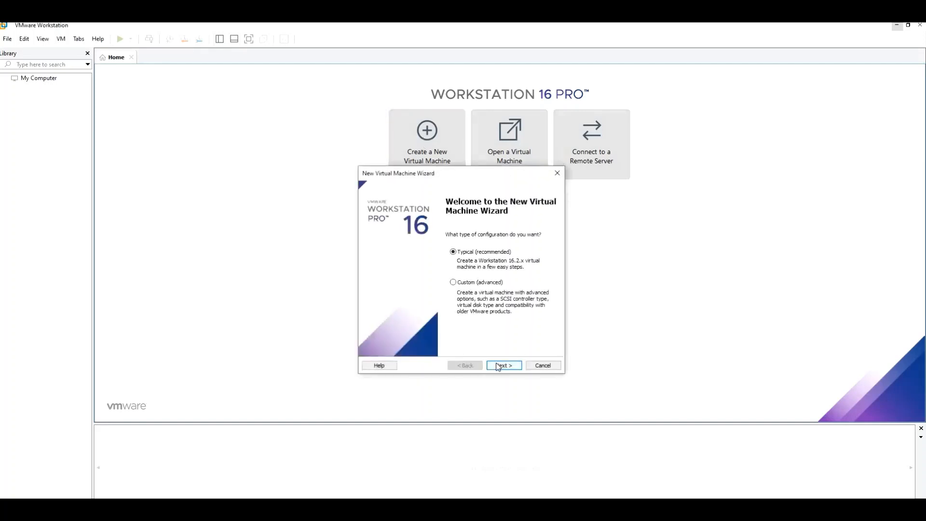
click(498, 366)
click(543, 287)
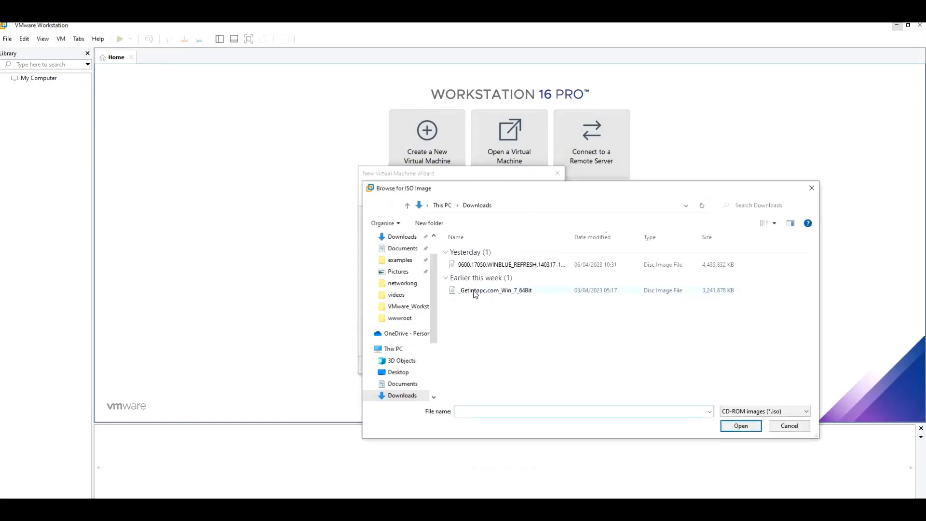
click(475, 292)
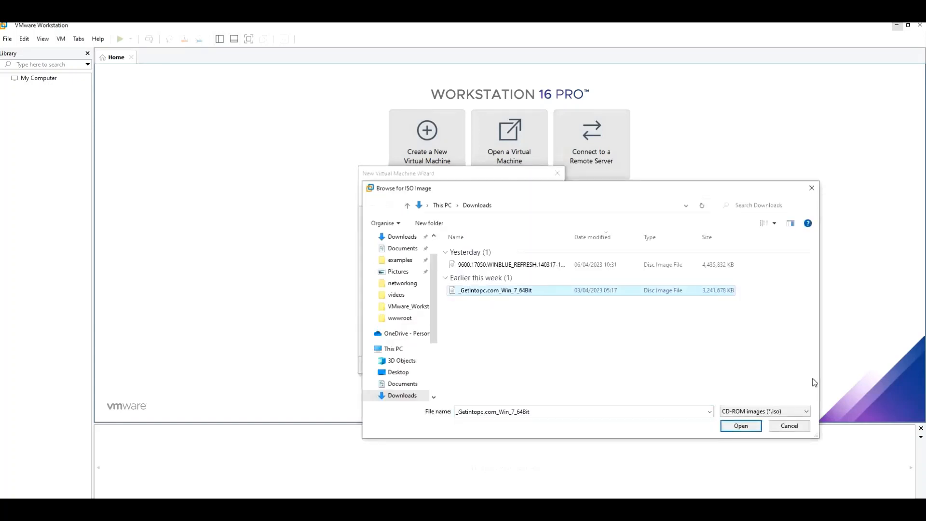
click(741, 426)
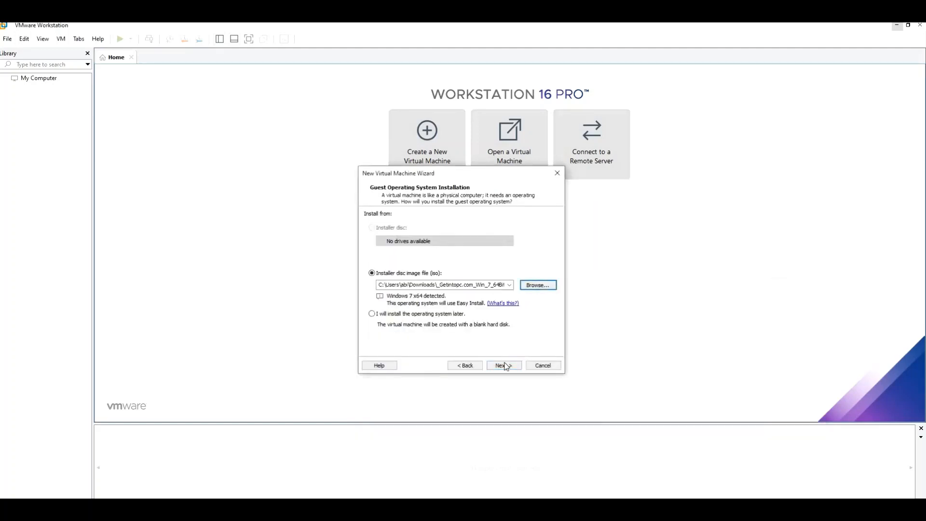
click(504, 365)
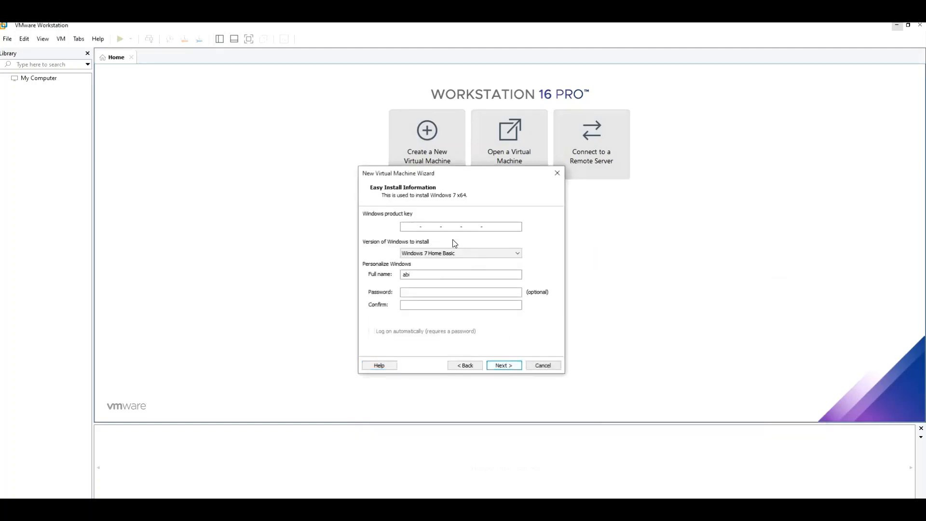
Paste the Windows product key and choose Windows 7 Professional for Easy Install
right_click(415, 227)
click(359, 268)
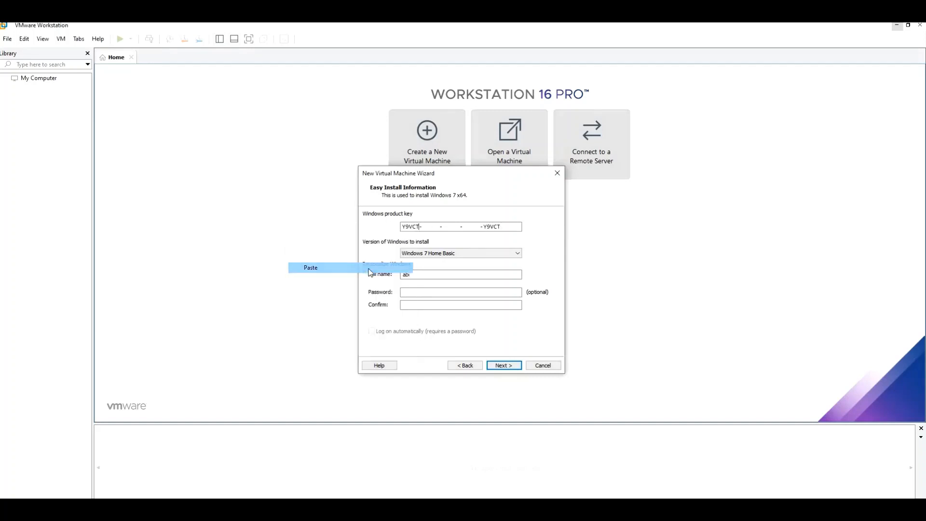
click(515, 254)
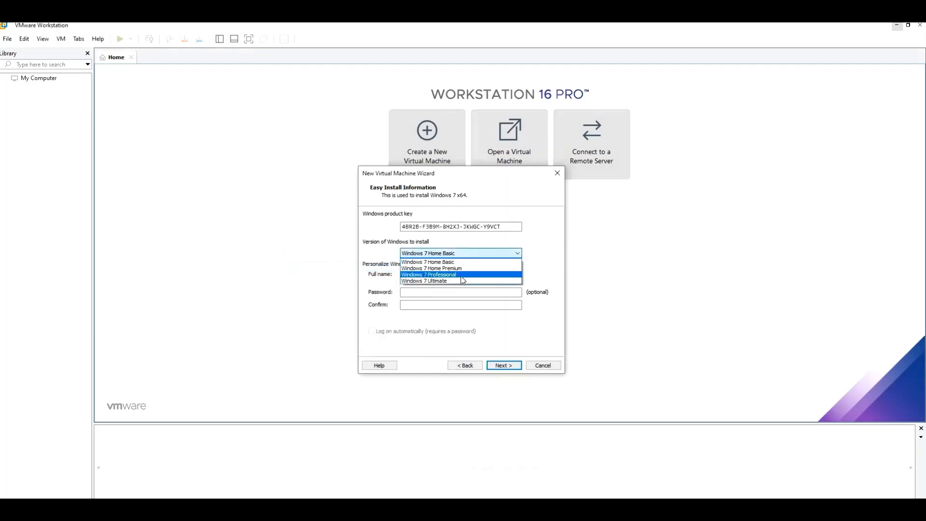
click(459, 275)
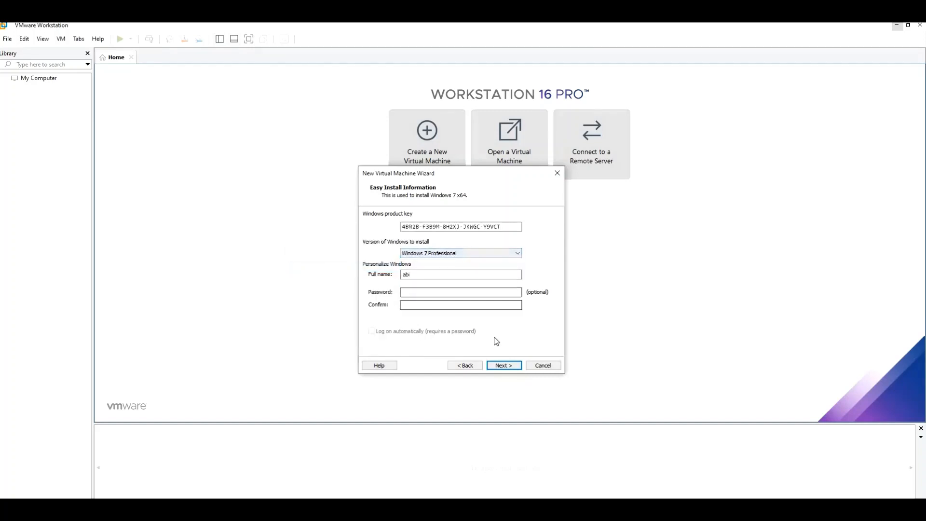
click(501, 368)
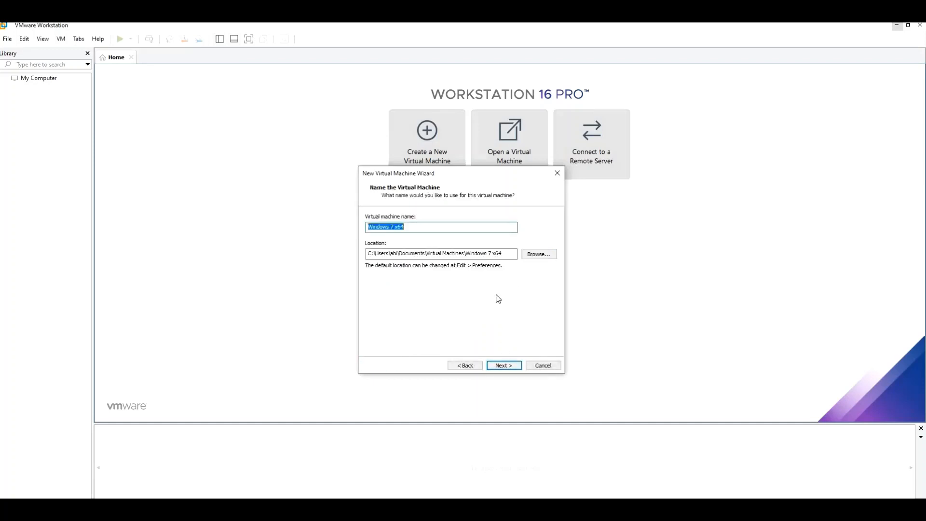
Store the virtual machine in D:\Virtual Machines1 and name it PC
click(536, 255)
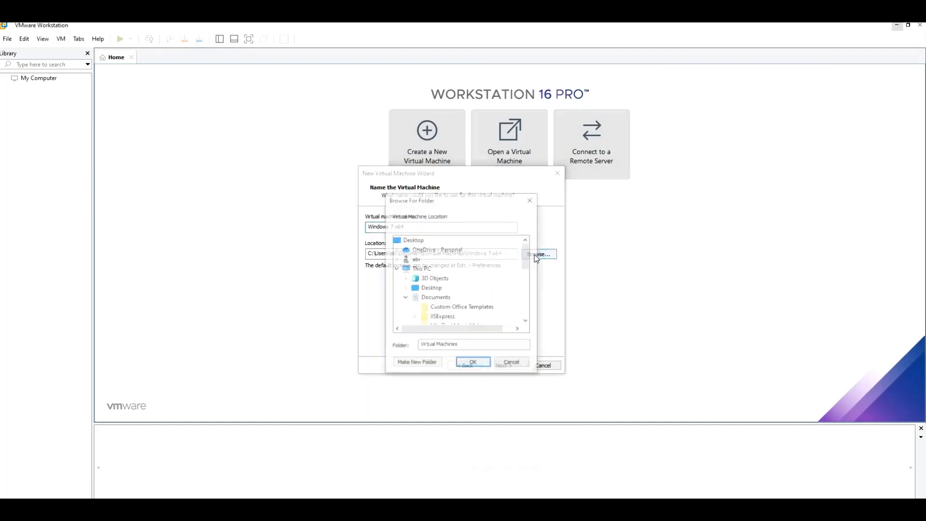
scroll(530, 282, down, 5)
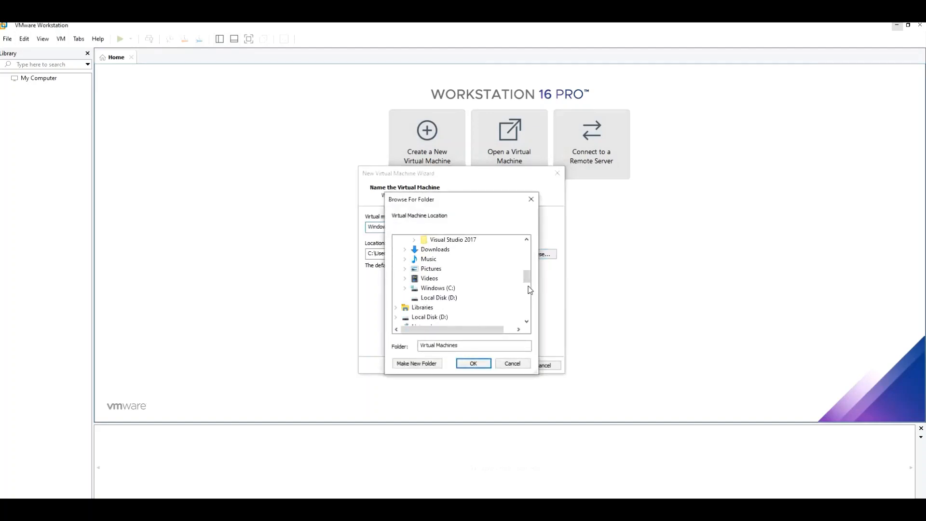
drag(525, 284, 526, 304)
click(464, 298)
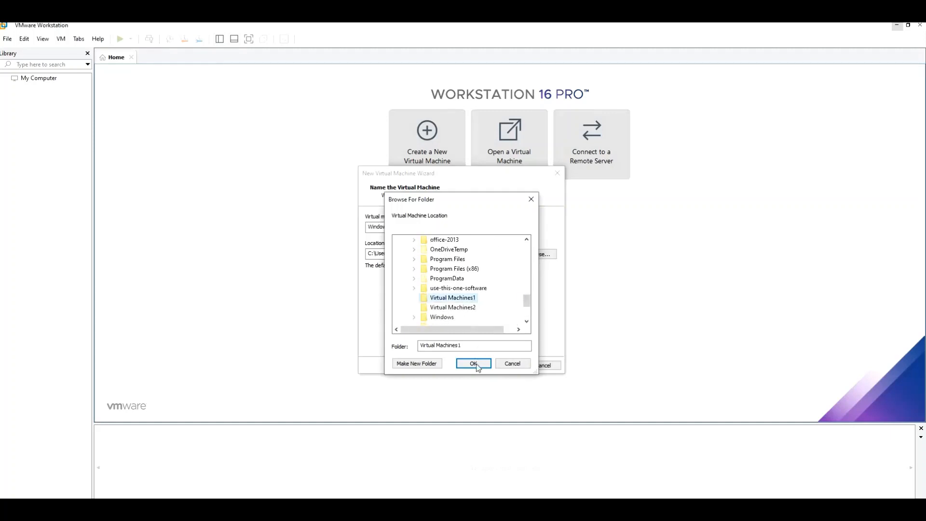
click(474, 363)
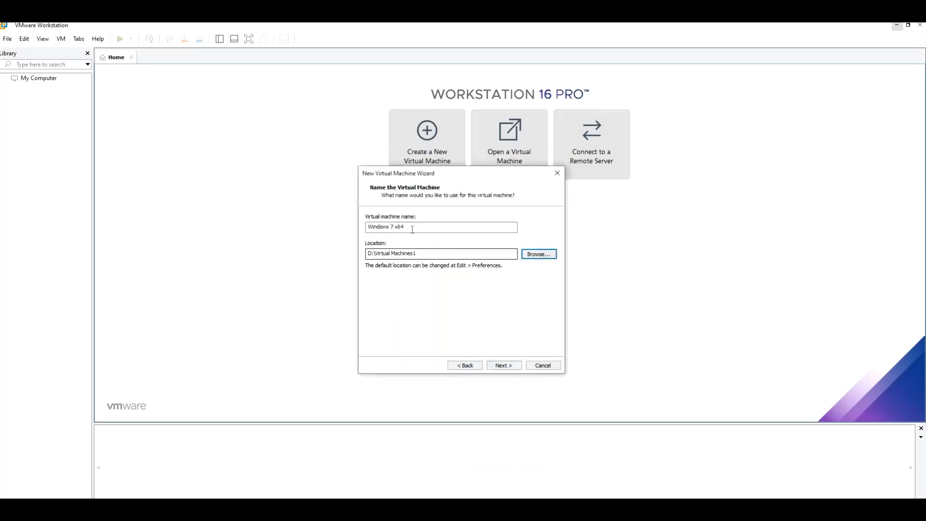
drag(408, 227, 341, 232)
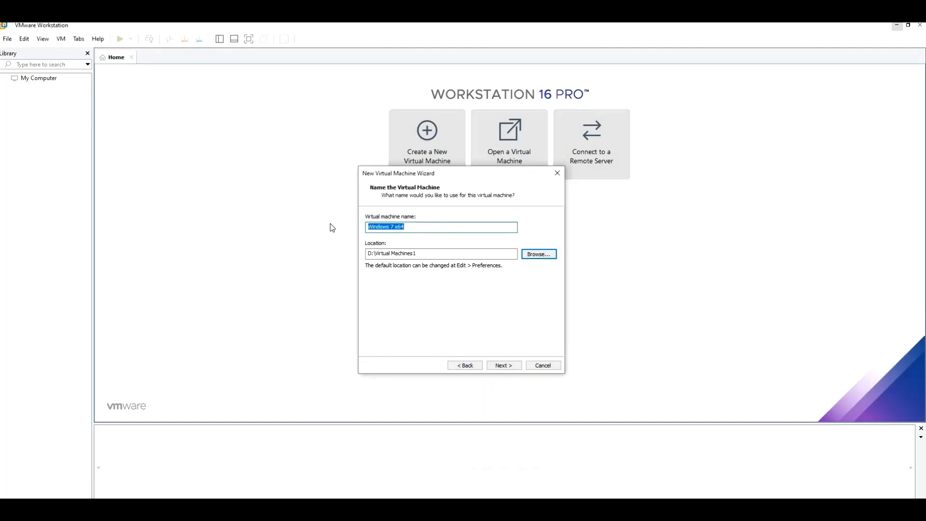
text(PC1)
Keep the 60 GB disk stored as a single file and finish creating PC1
click(503, 365)
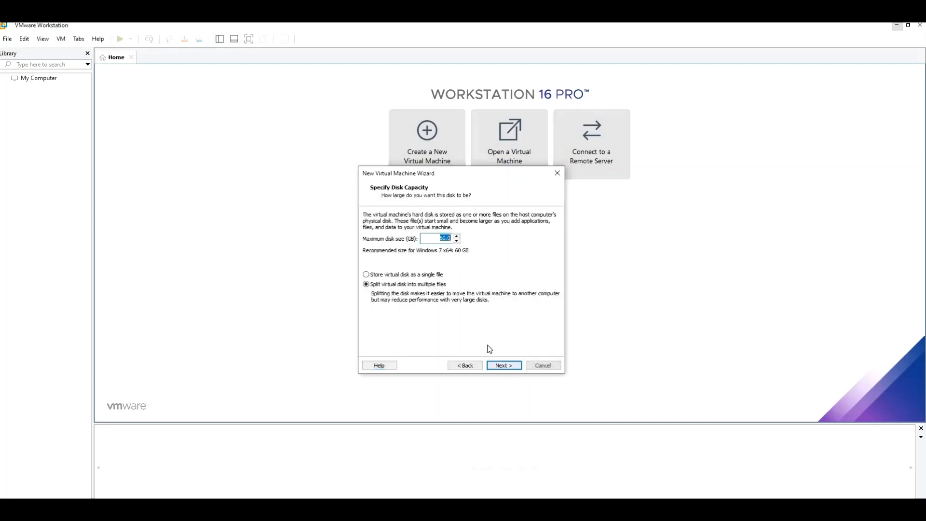
click(366, 274)
click(490, 371)
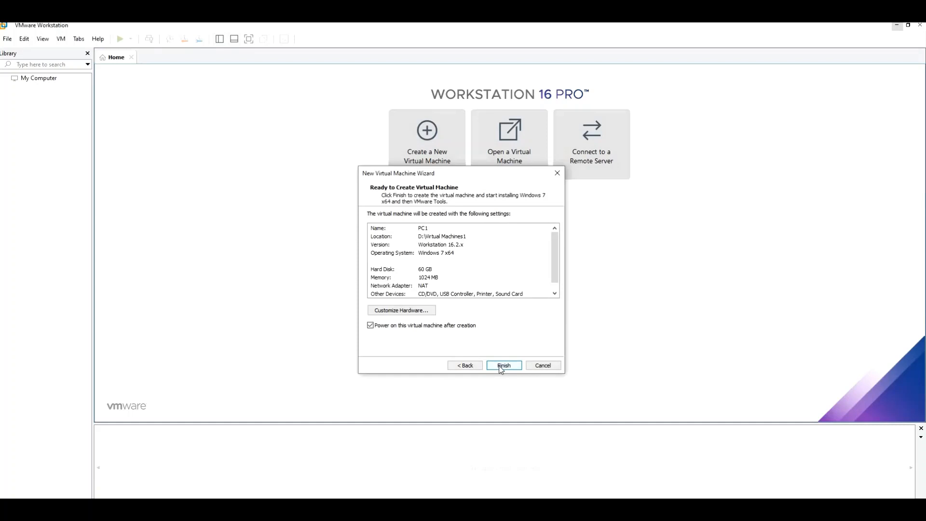
click(502, 367)
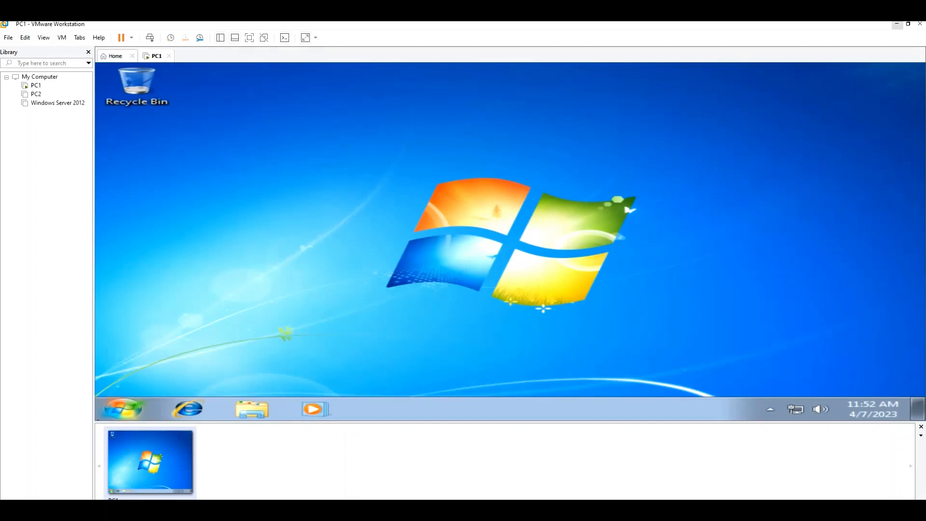
Rename the Windows 7 computer to PC1 in System properties and restart it now
click(123, 409)
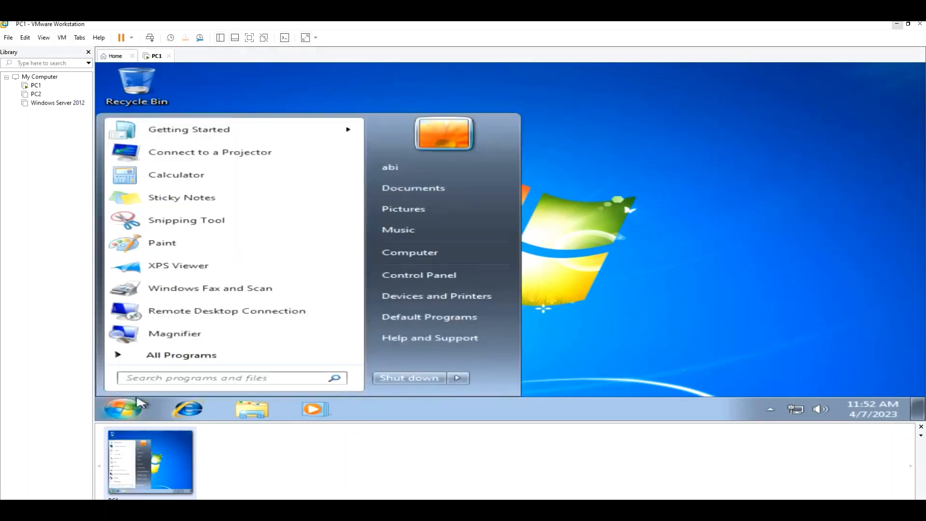
click(412, 274)
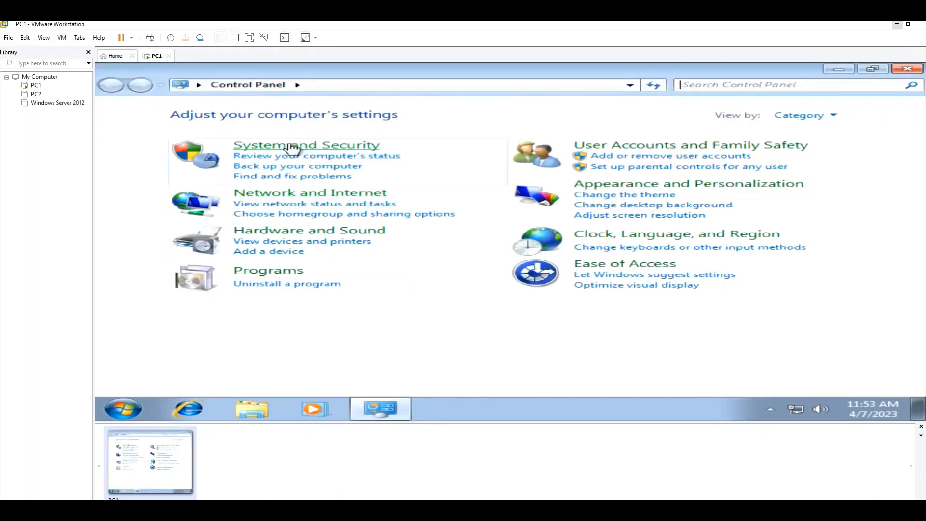
click(308, 147)
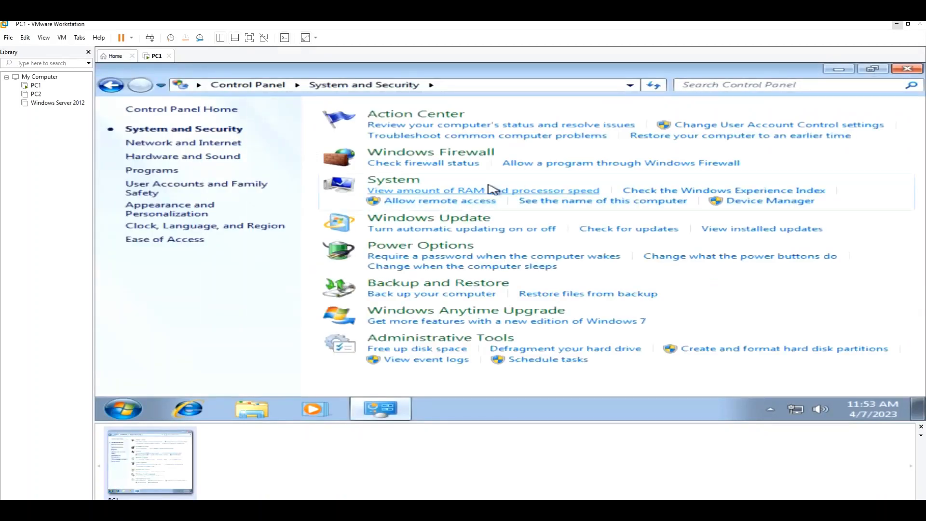
click(550, 202)
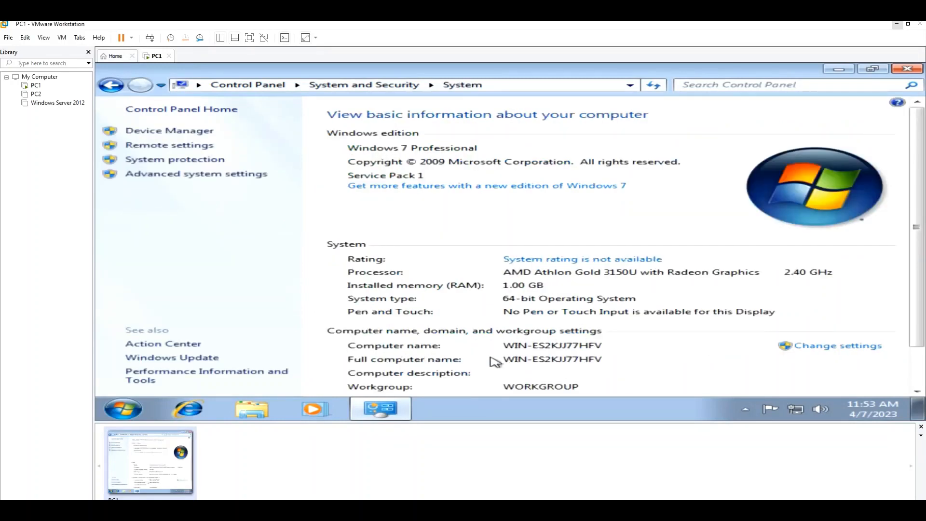
click(818, 348)
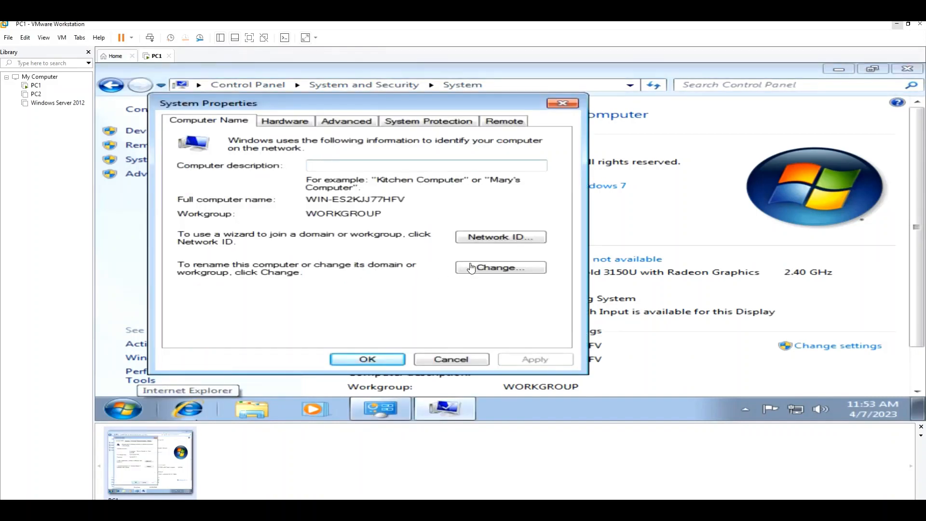
click(482, 267)
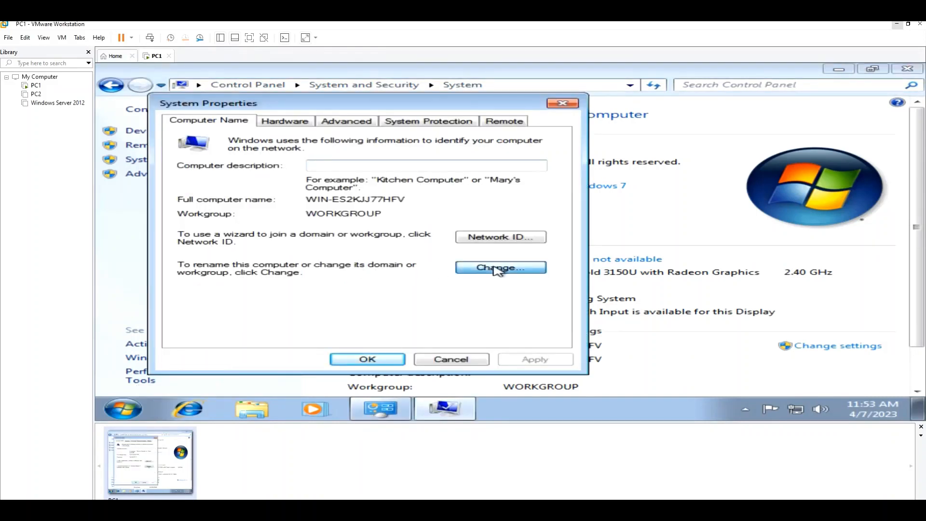
drag(290, 190, 147, 193)
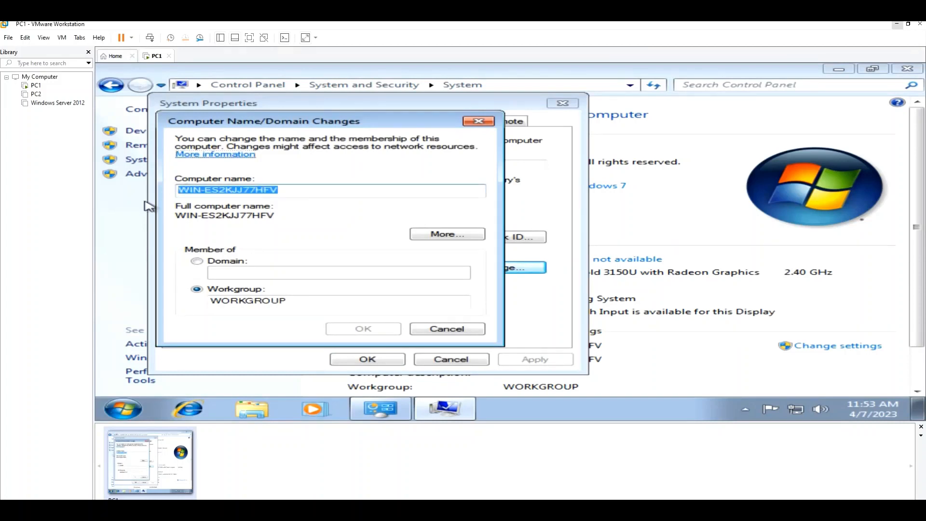
text(PC1)
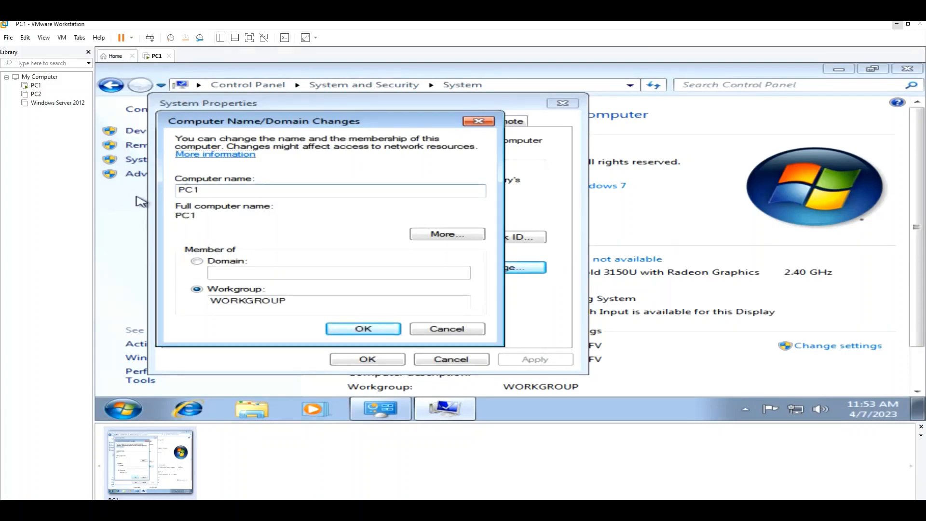
click(384, 329)
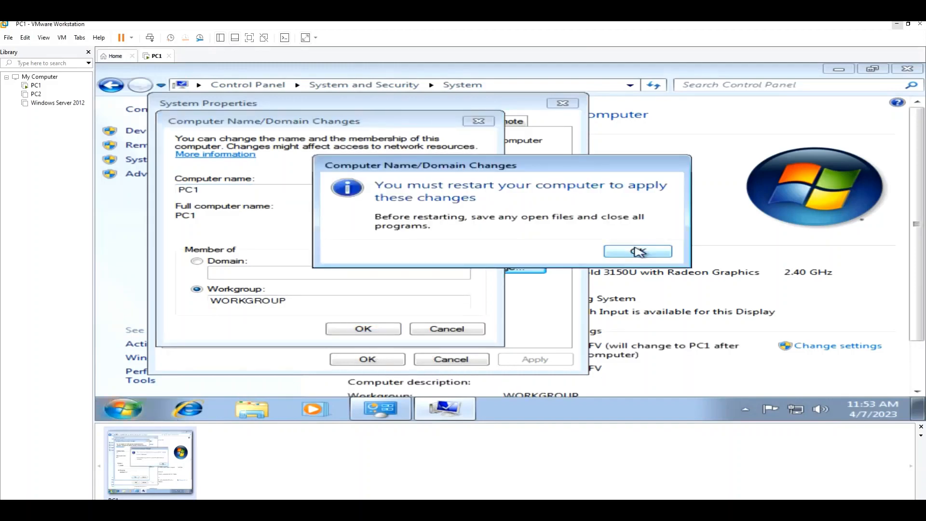
click(637, 251)
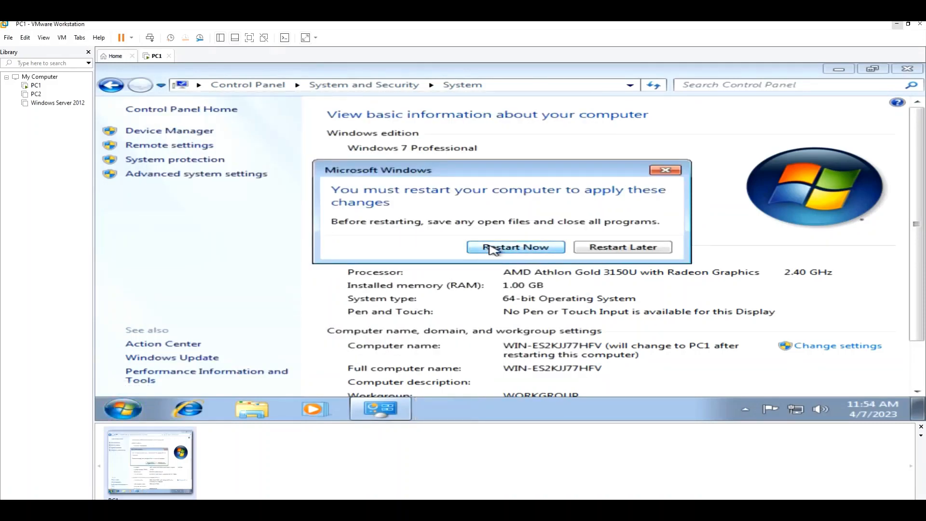
click(491, 248)
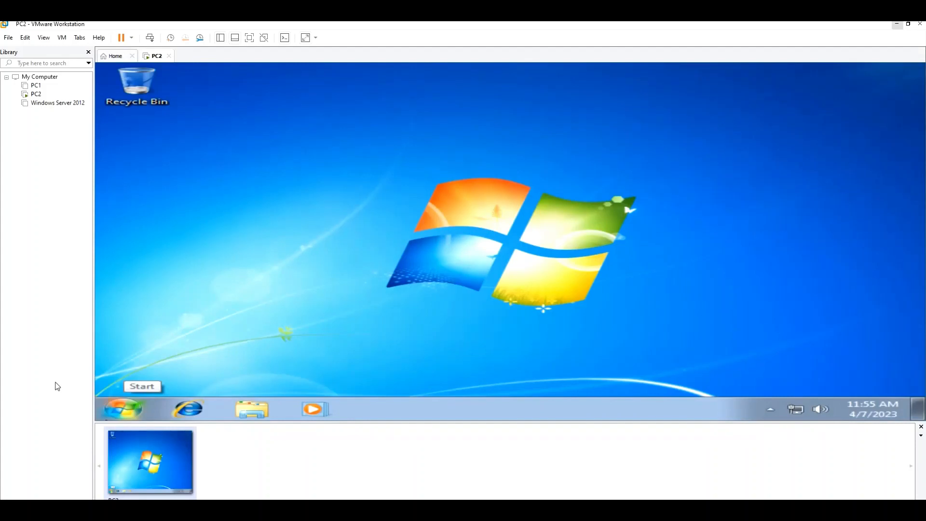
Rename the second Windows 7 machine to PC2 in System properties and restart it
click(118, 411)
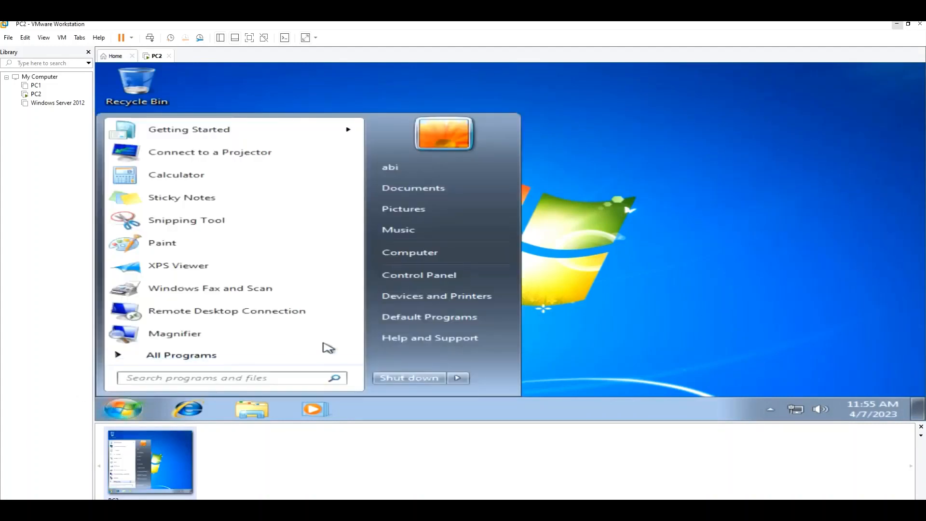
click(420, 275)
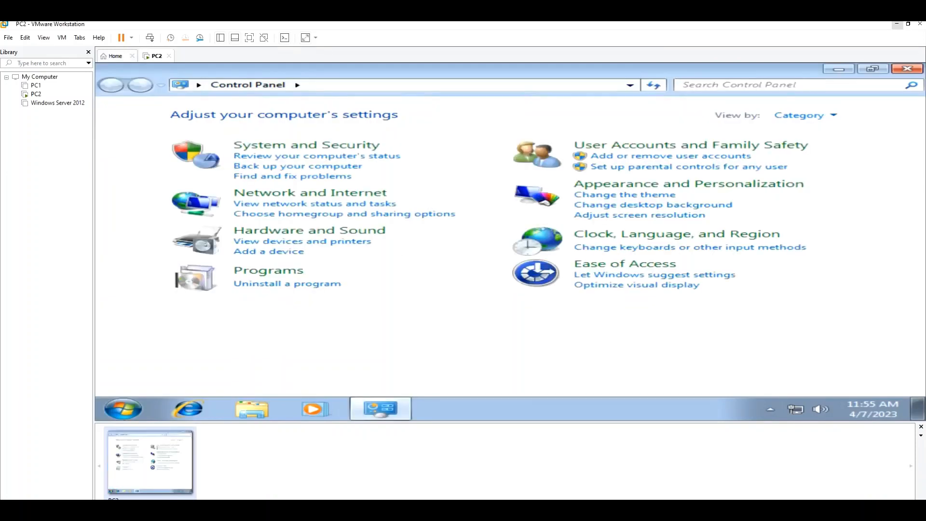
click(286, 146)
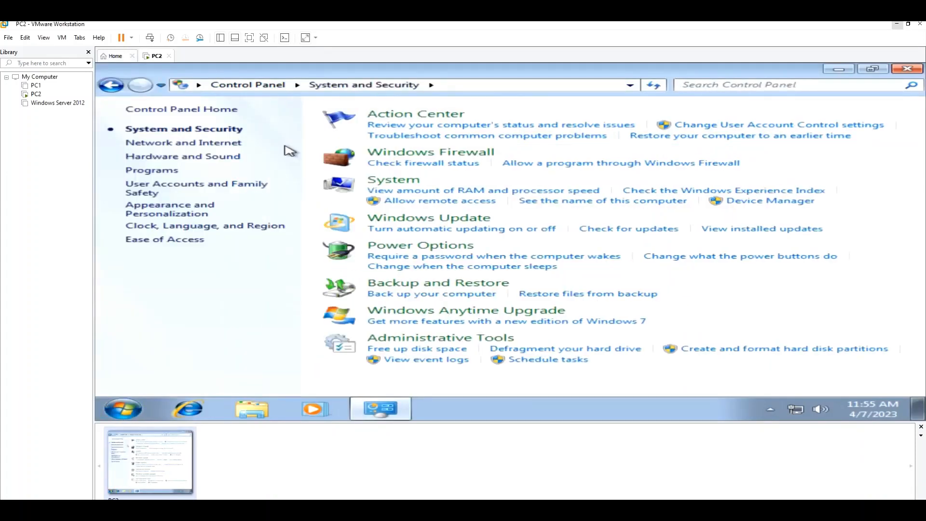
click(538, 202)
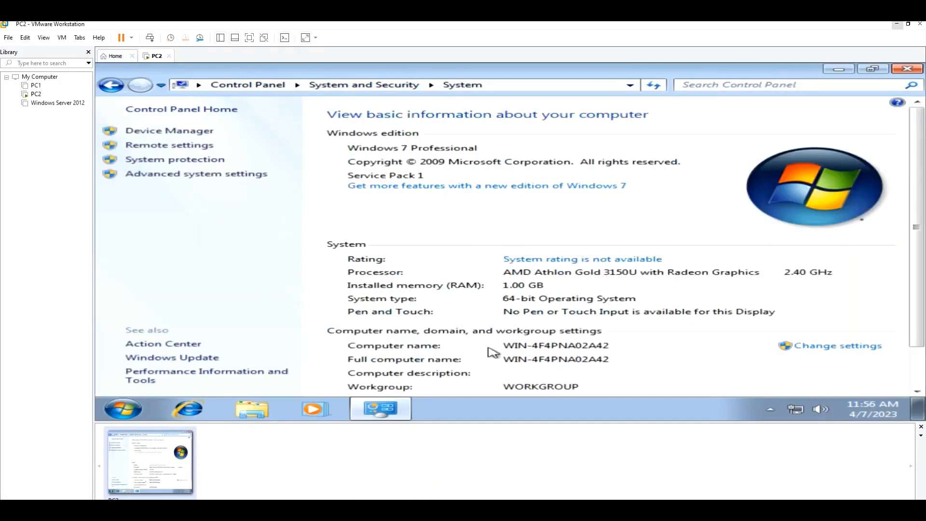
click(848, 348)
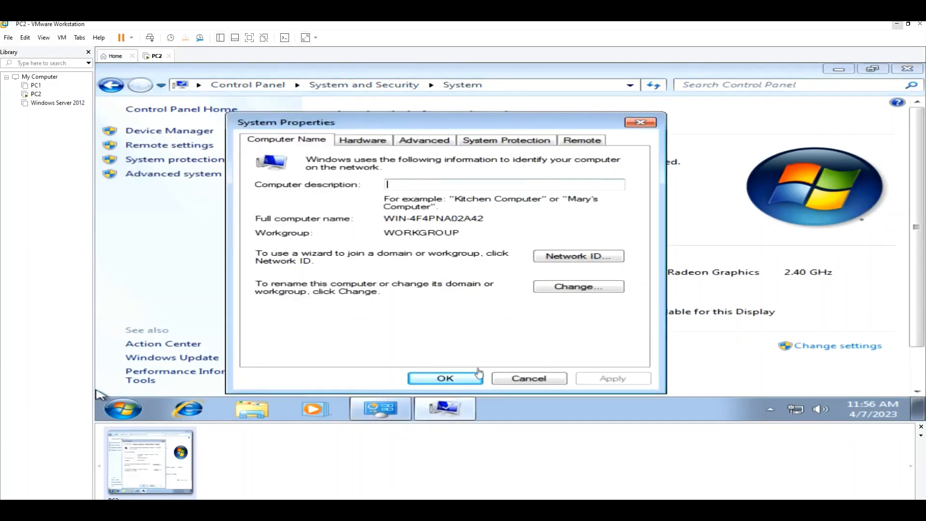
click(560, 288)
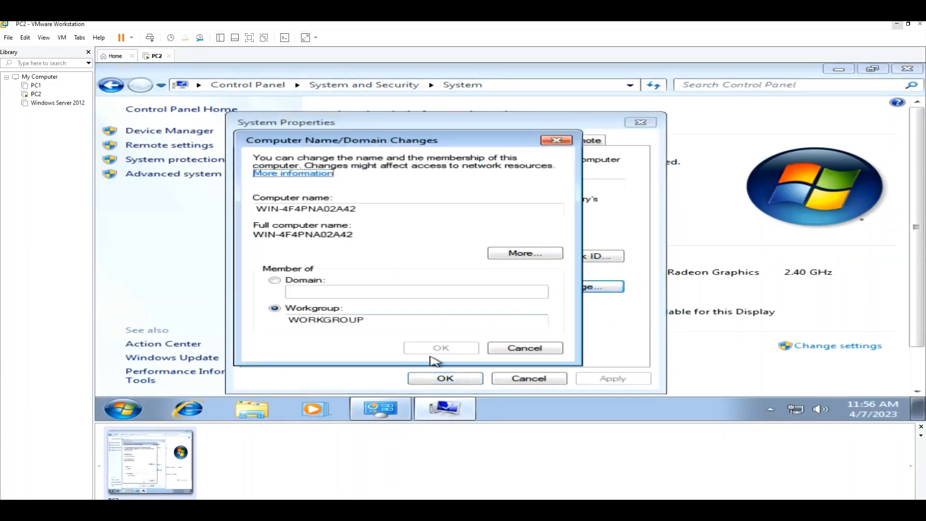
drag(356, 213, 259, 211)
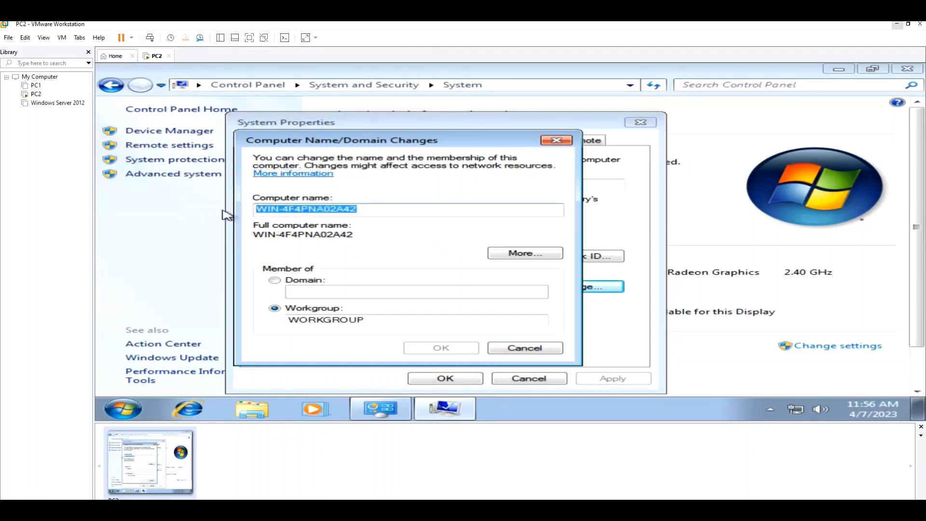
text(PC2)
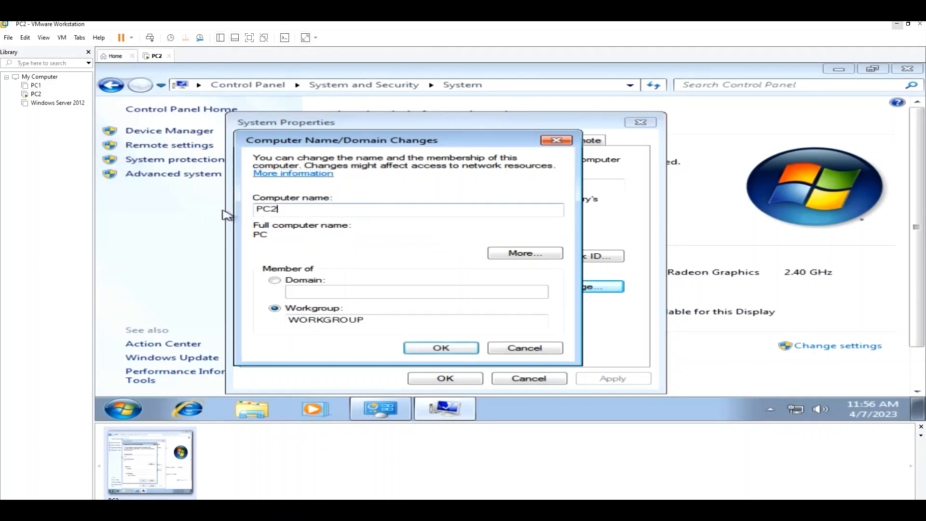
click(437, 347)
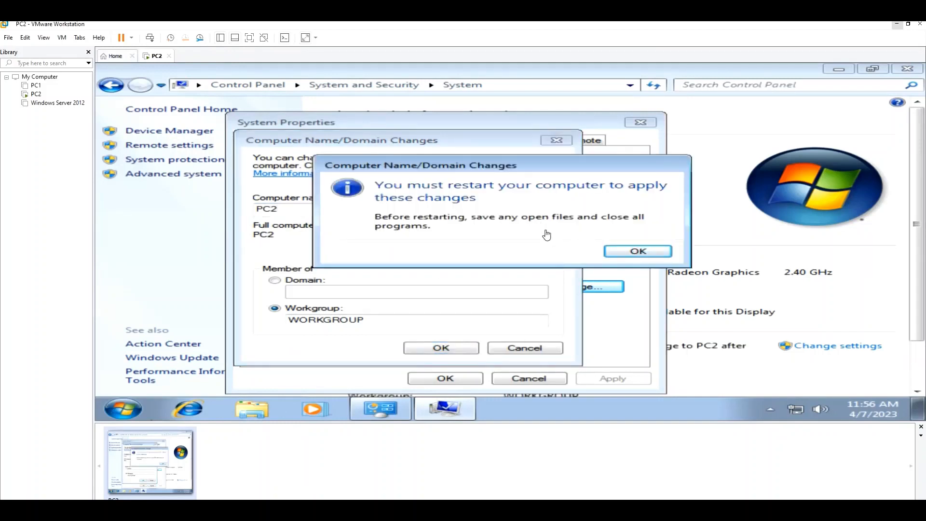
click(635, 251)
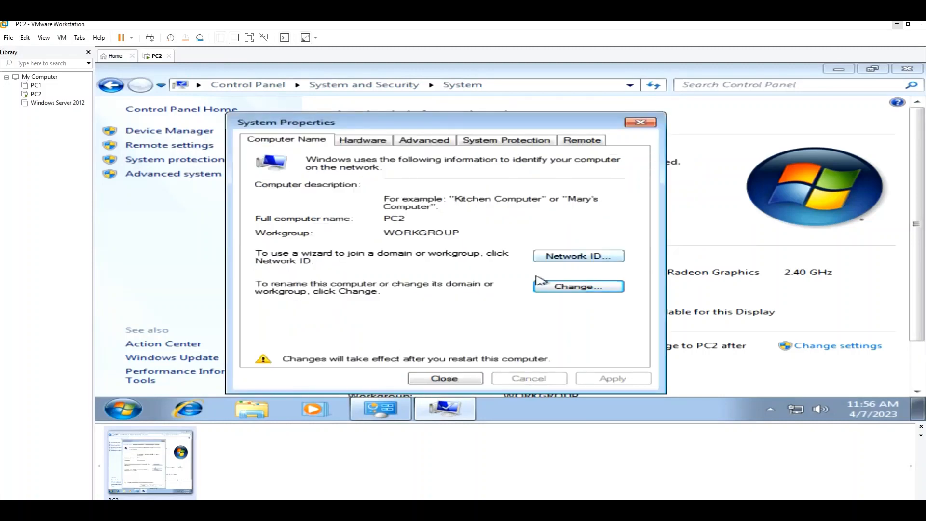
click(430, 378)
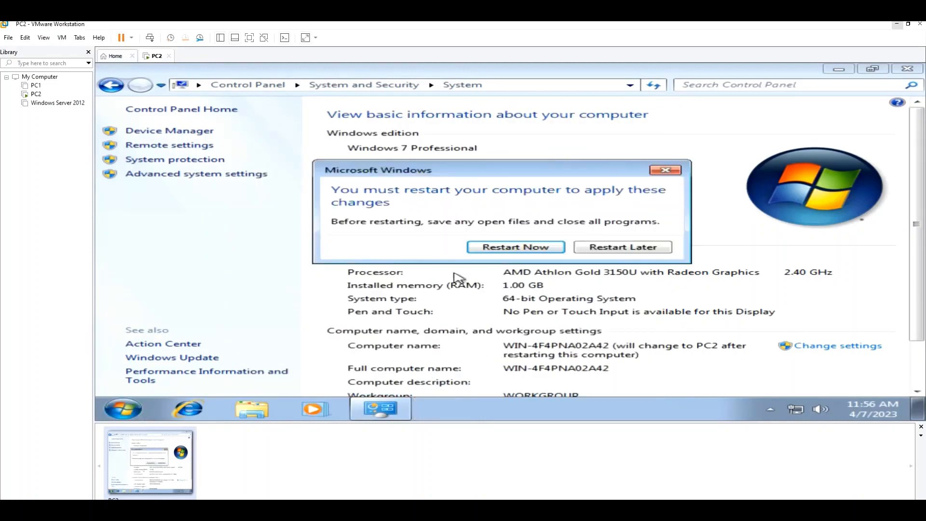
click(480, 247)
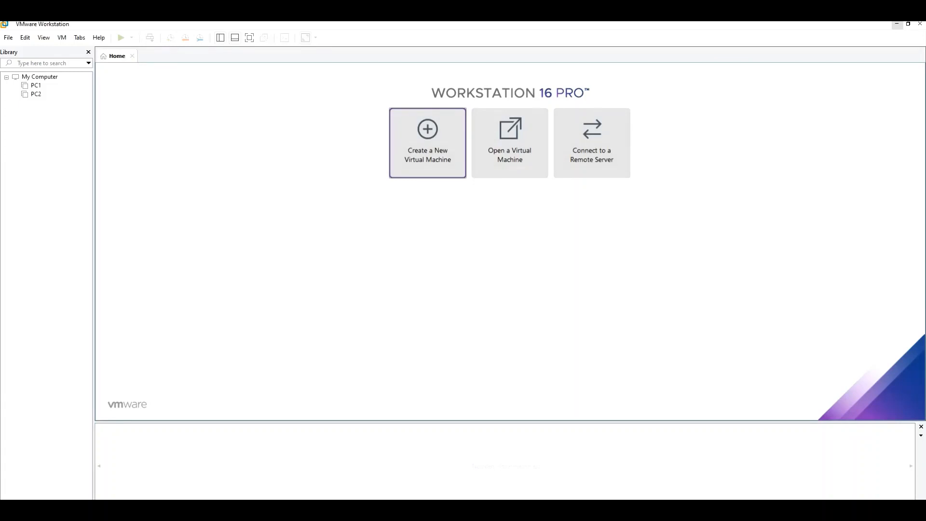
Start a typical new virtual machine from the Windows Server 2012 R2 installer ISO
click(428, 143)
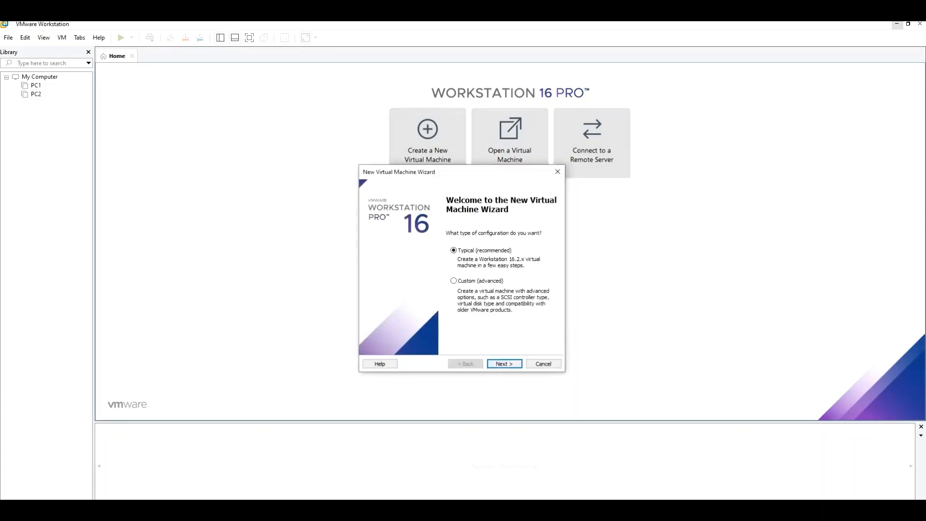
key(Return)
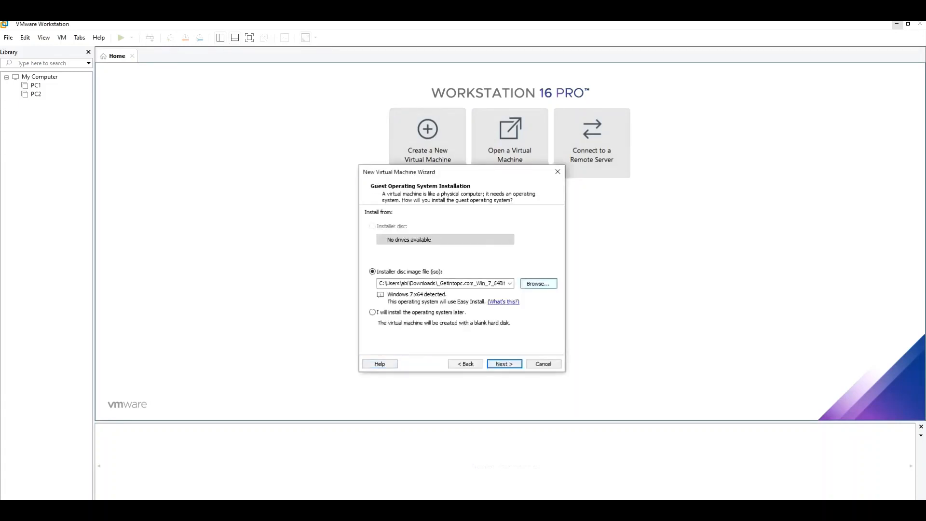
click(538, 284)
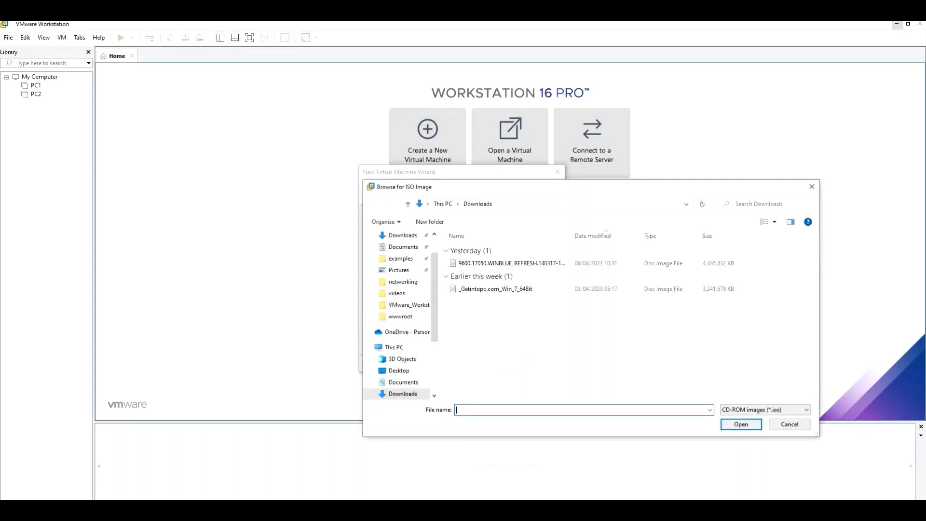
click(512, 264)
click(741, 425)
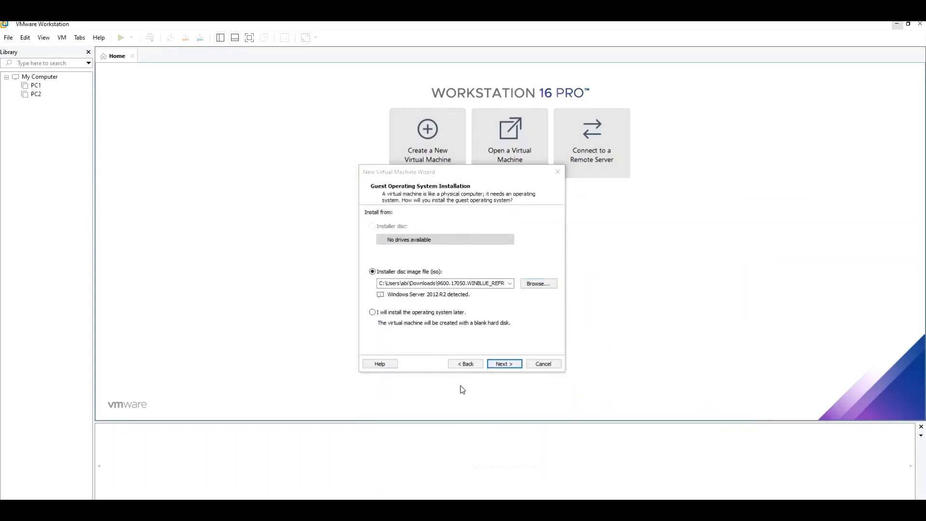
Keep the name Windows Server 2012 and a 60 GB multi-file disk, then finish
click(501, 364)
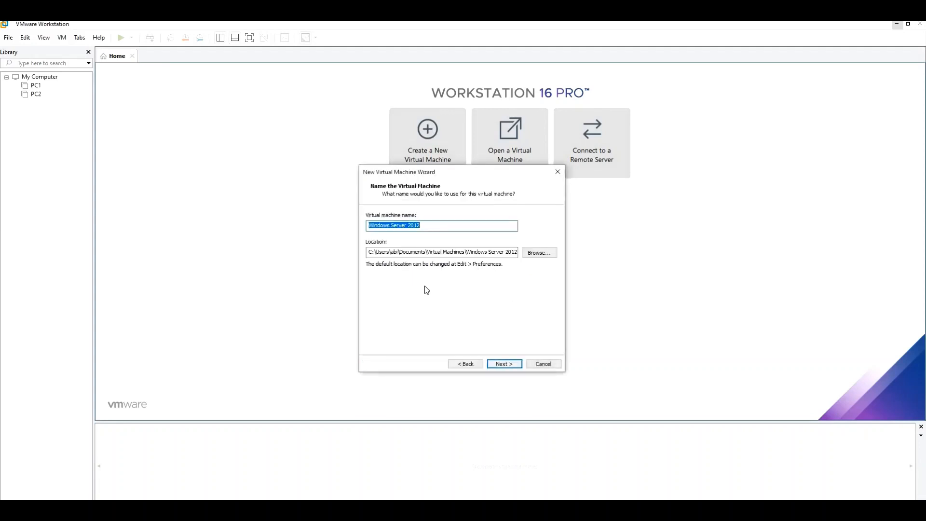
click(502, 364)
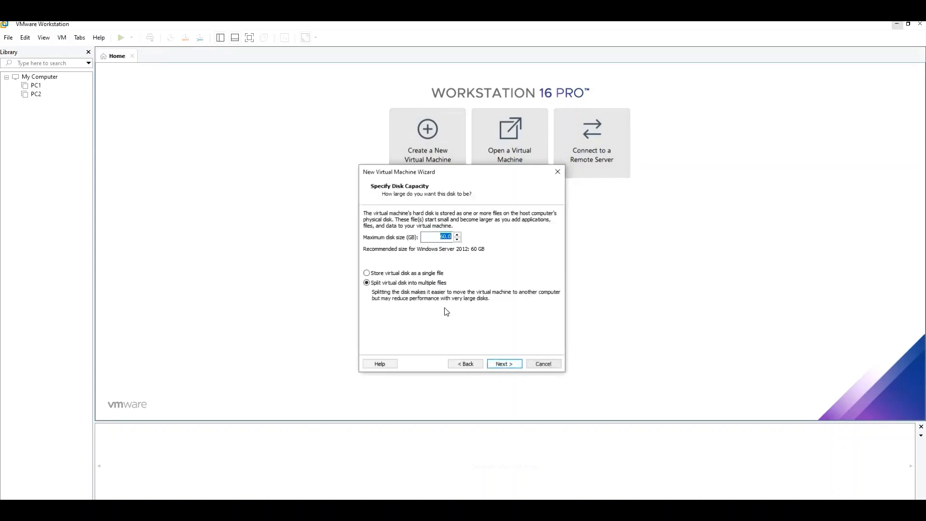
click(370, 281)
click(507, 366)
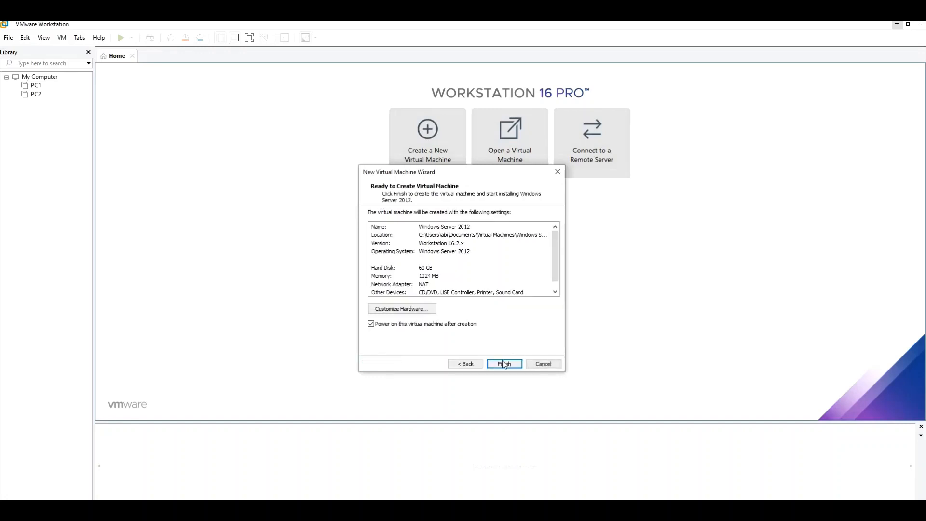
key(Return)
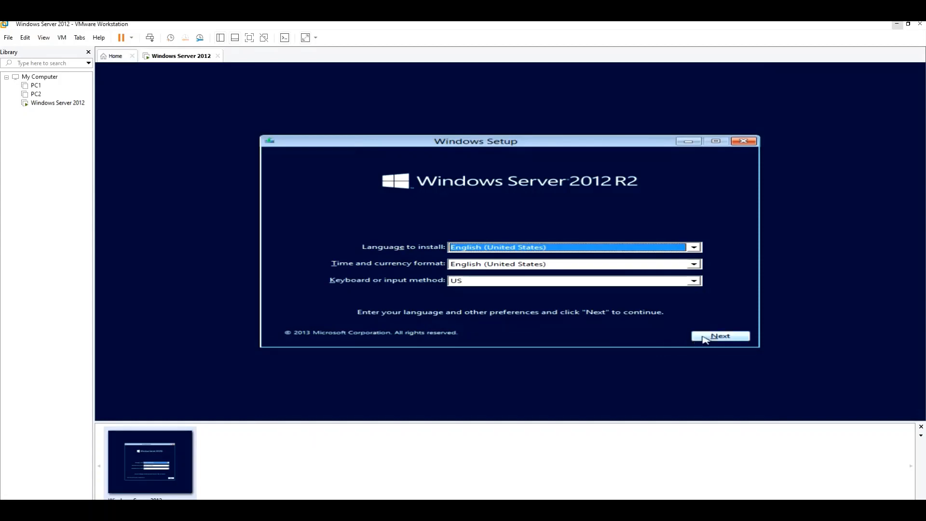
Custom-install Windows Server 2012 R2 Standard (Server with a GUI) onto the 60 GB drive, accepting the licence
click(705, 339)
click(501, 242)
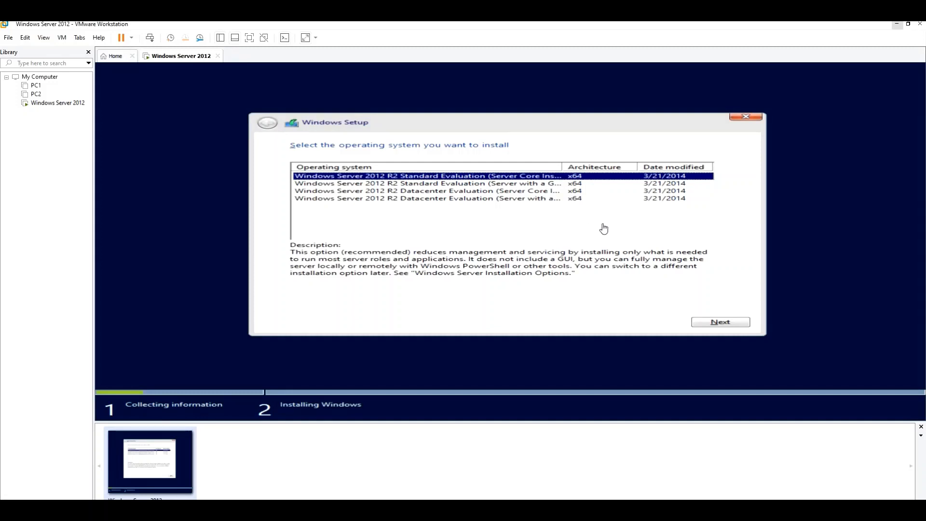
click(541, 185)
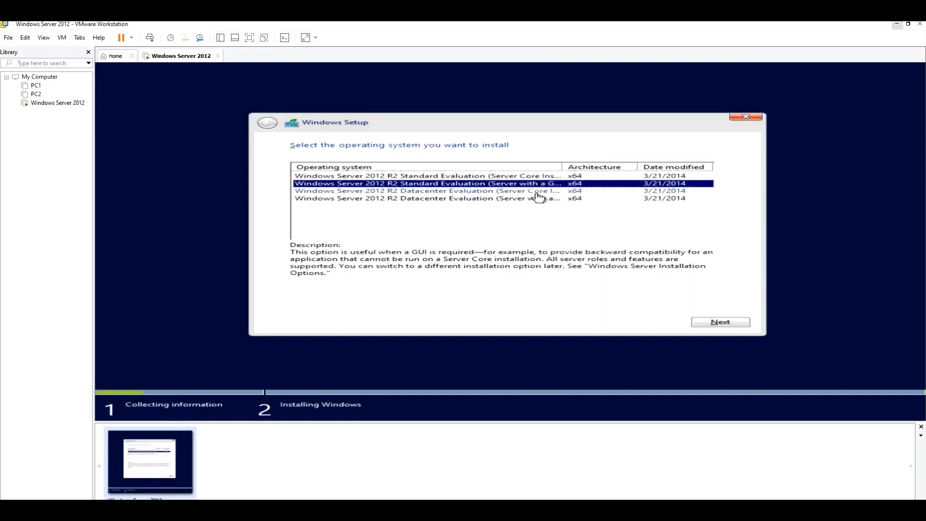
click(716, 322)
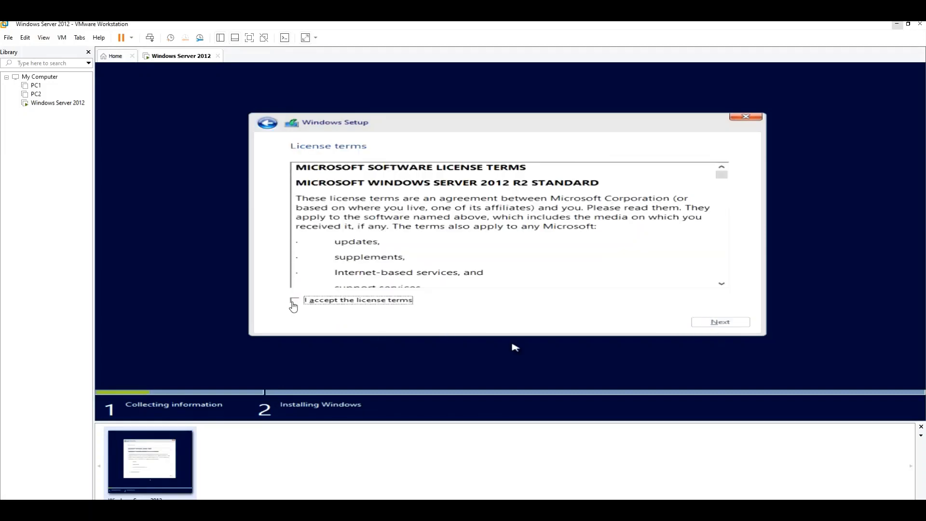
click(296, 301)
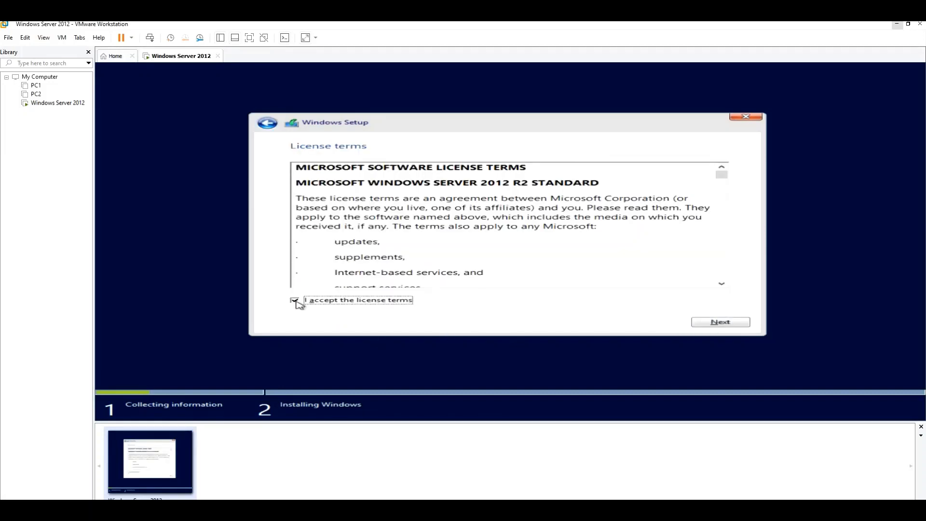
click(721, 323)
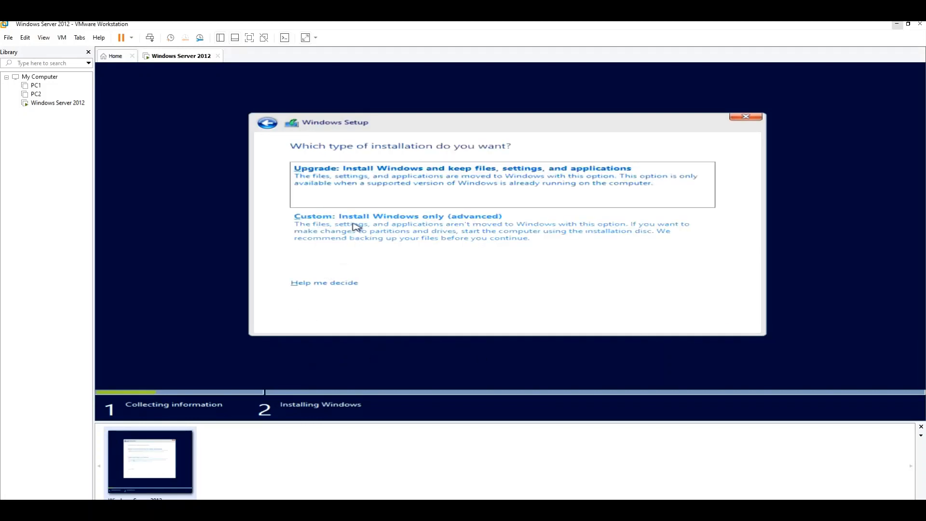
click(341, 254)
click(715, 324)
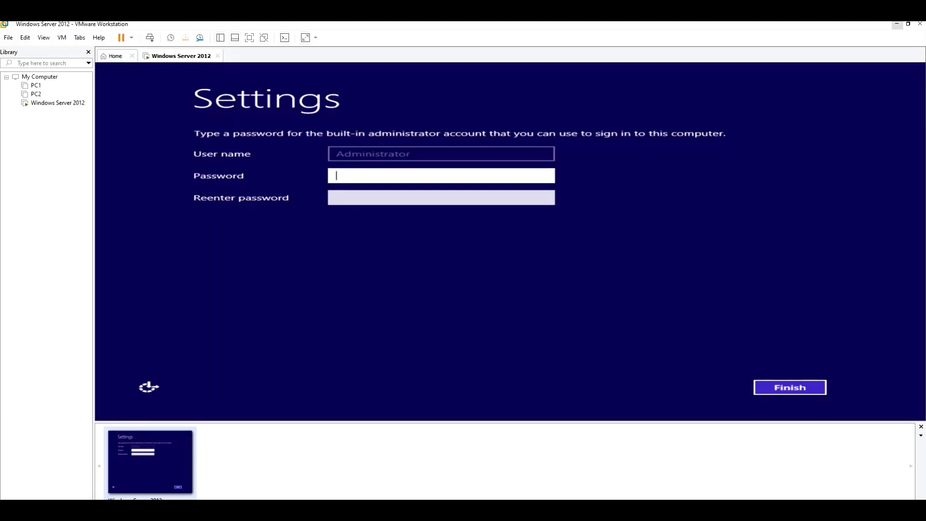
Set and confirm the administrator password, then sign in as Administrator via Ctrl+Alt+Del
text(••••••••••)
key(Tab)
text(••••••••••)
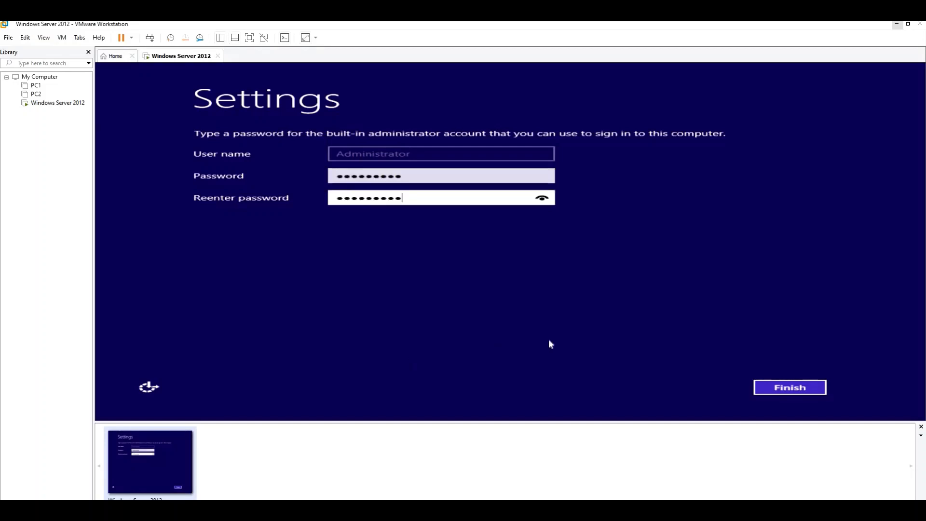
click(772, 390)
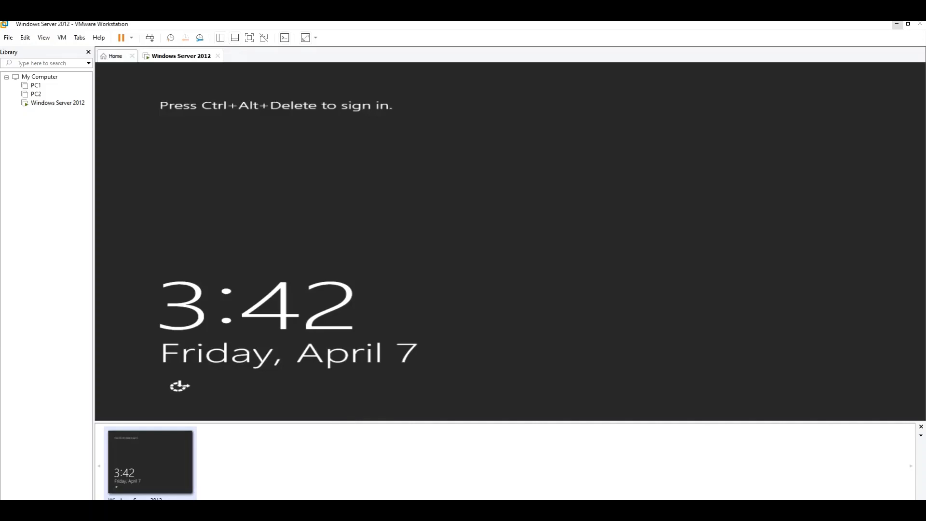
key(ctrl+alt+Insert)
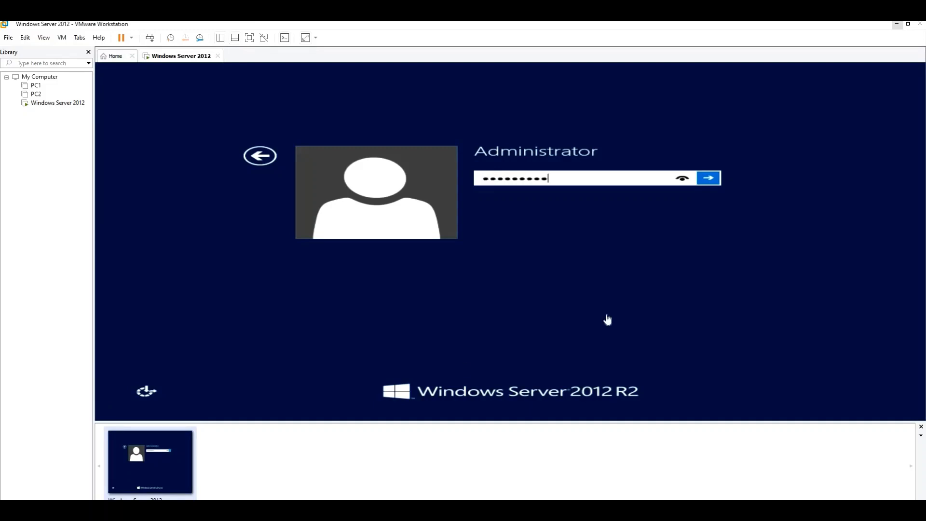
click(709, 178)
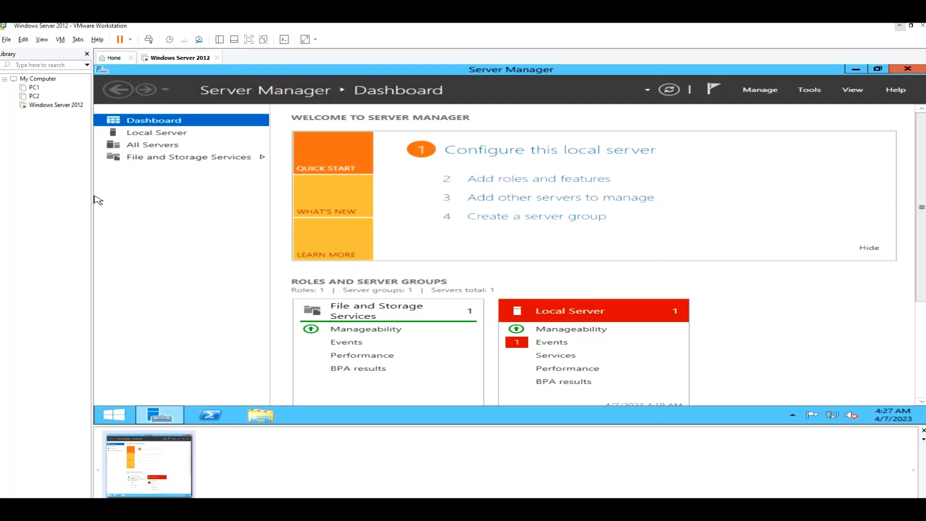
Rename the server to UKSERVER in System properties and restart it now
click(117, 418)
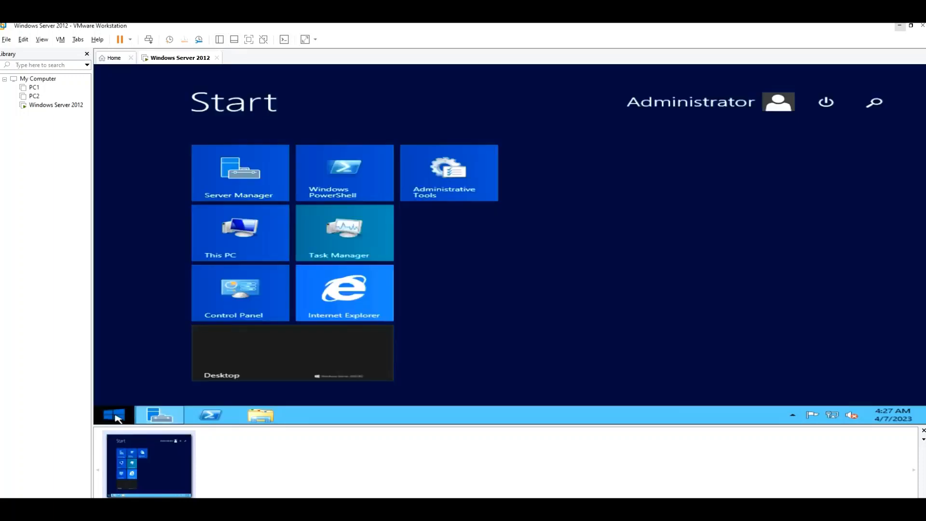
click(229, 305)
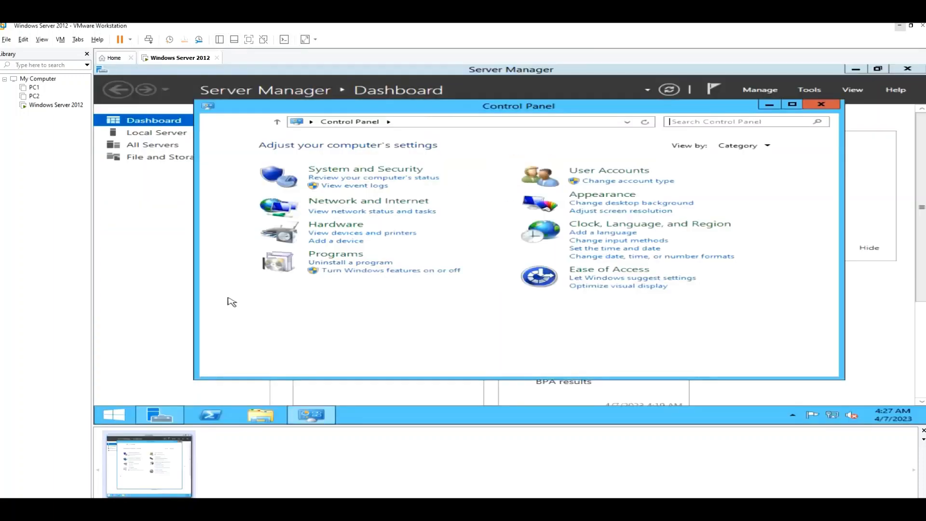
click(366, 170)
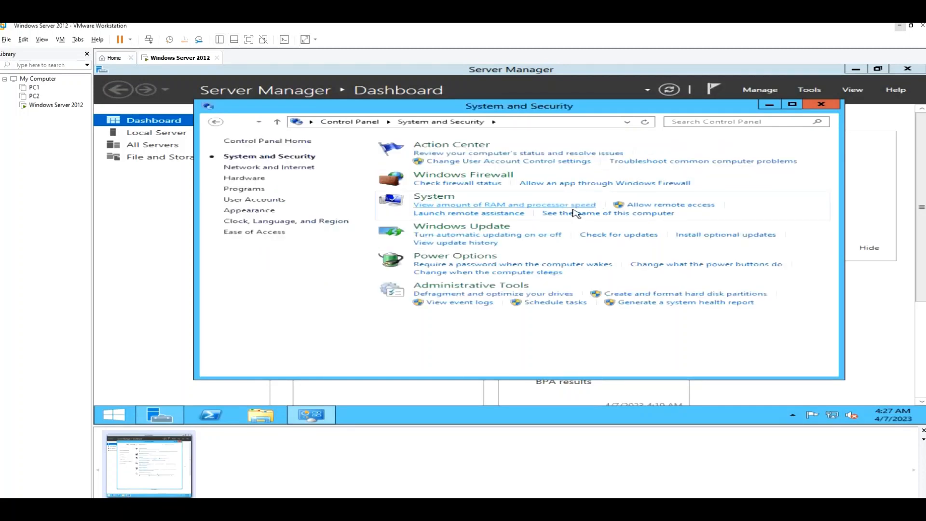
click(543, 214)
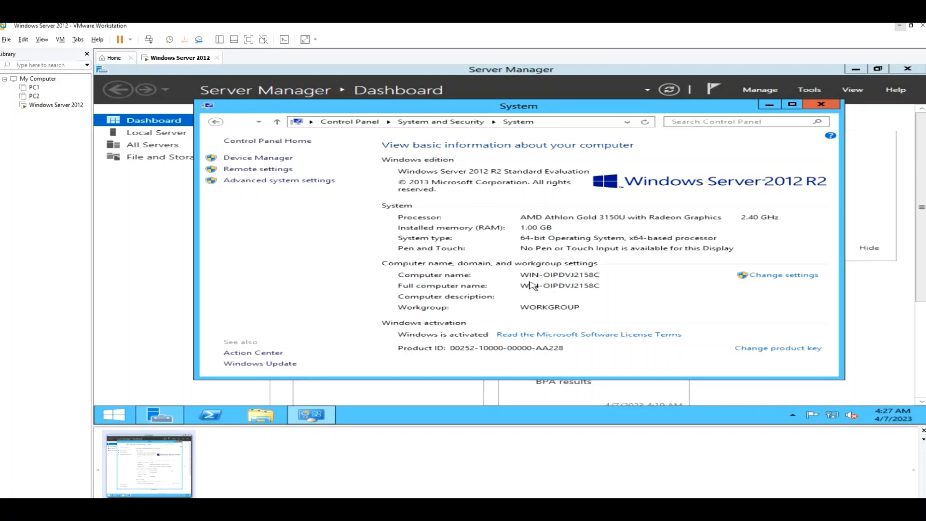
click(771, 276)
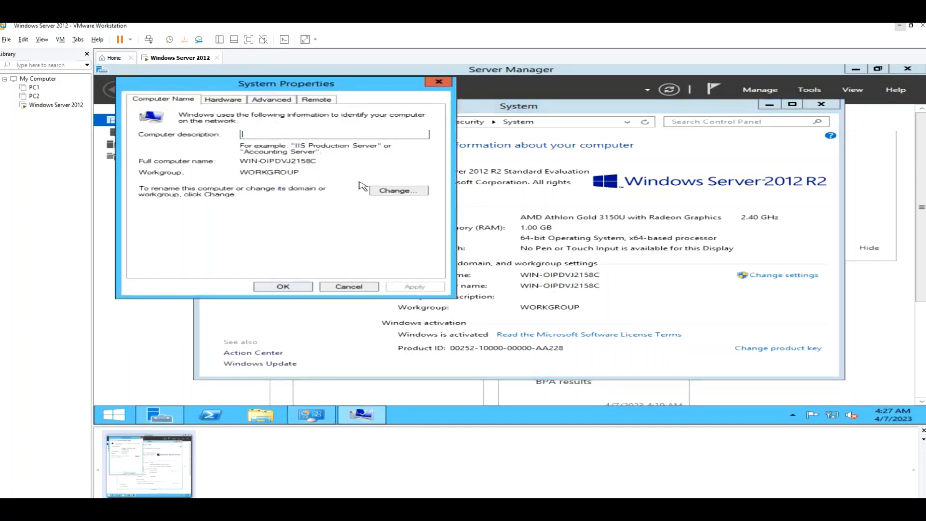
click(384, 192)
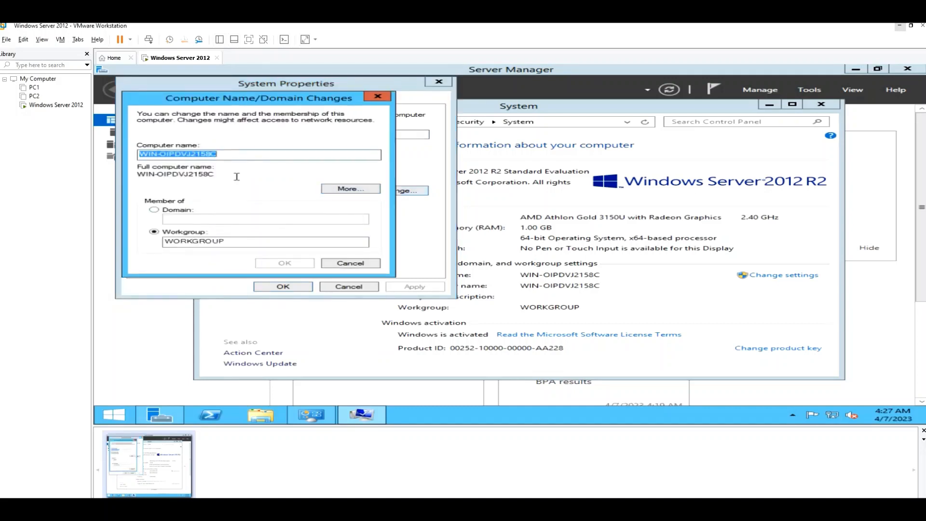
text(U)
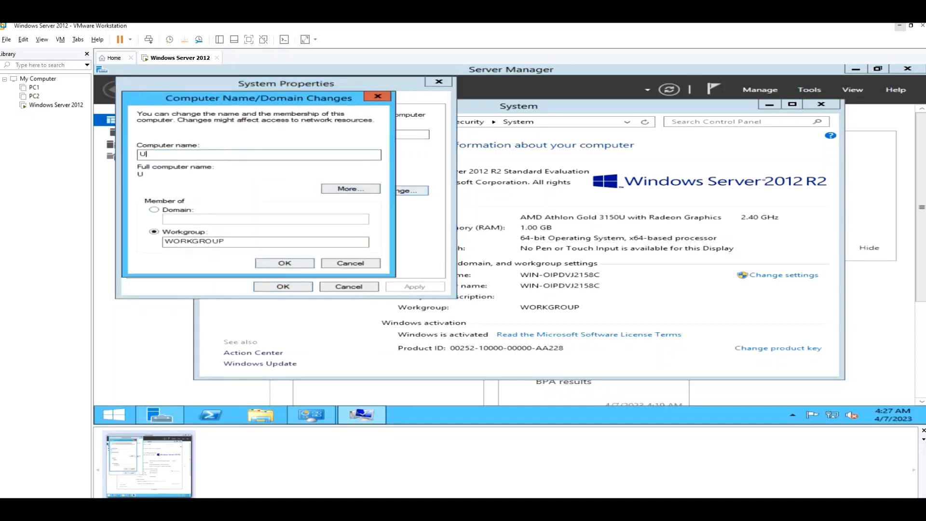
text(KSERVER)
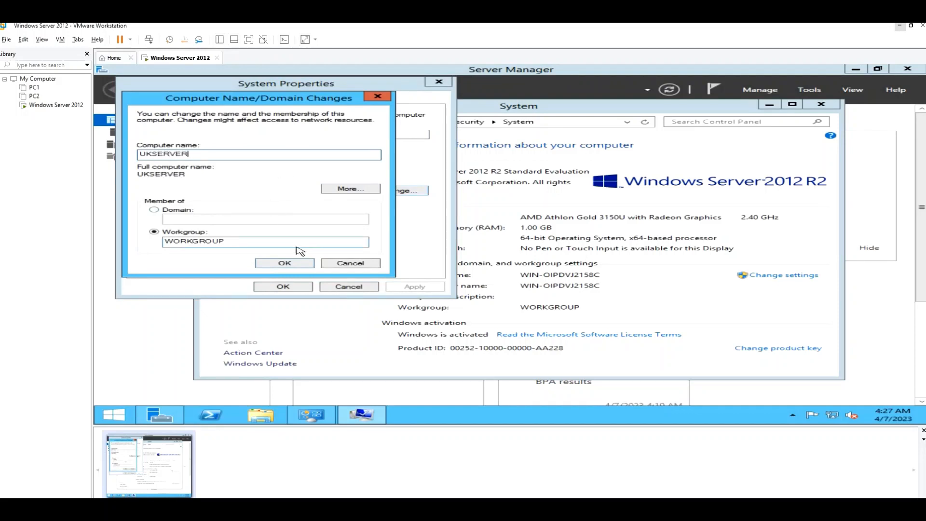
click(286, 264)
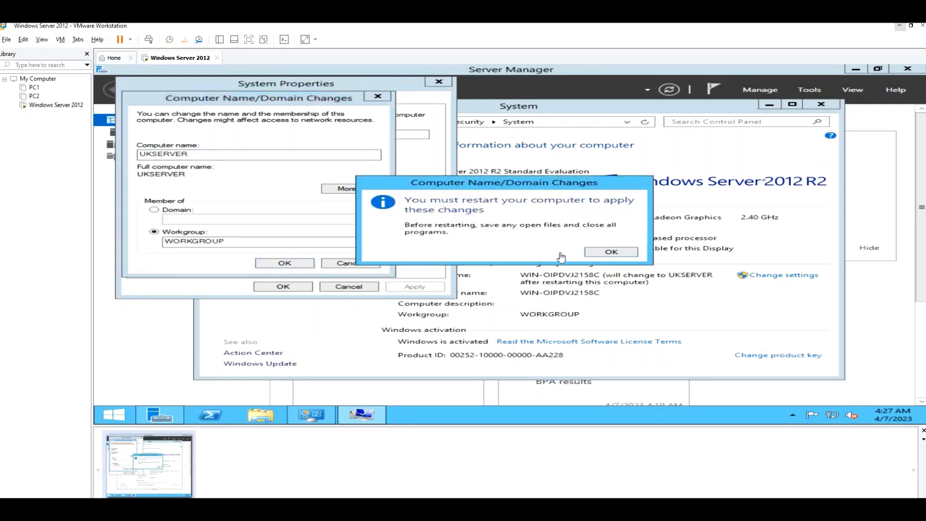
click(604, 253)
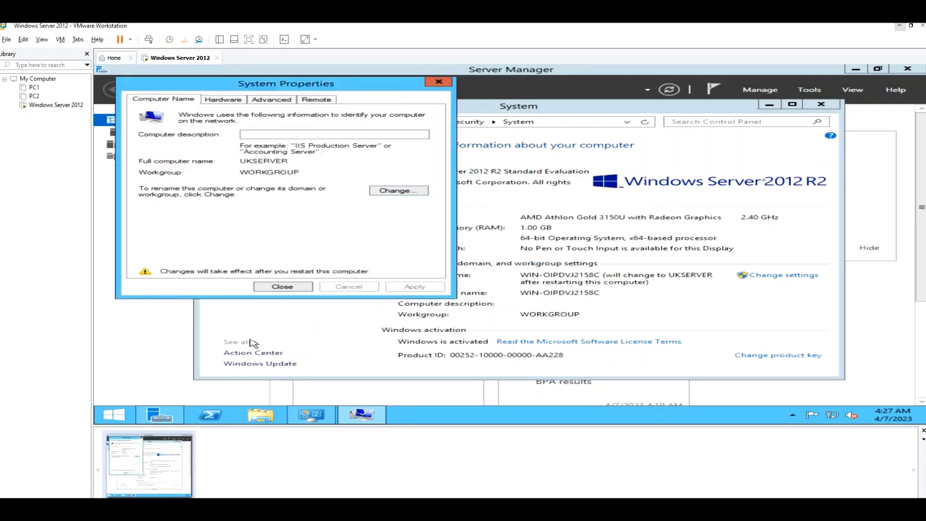
click(284, 288)
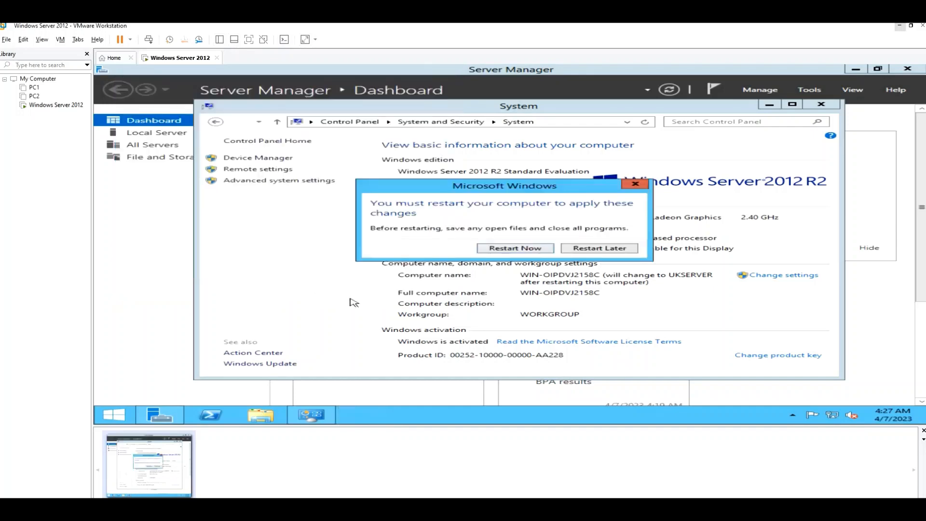
click(506, 248)
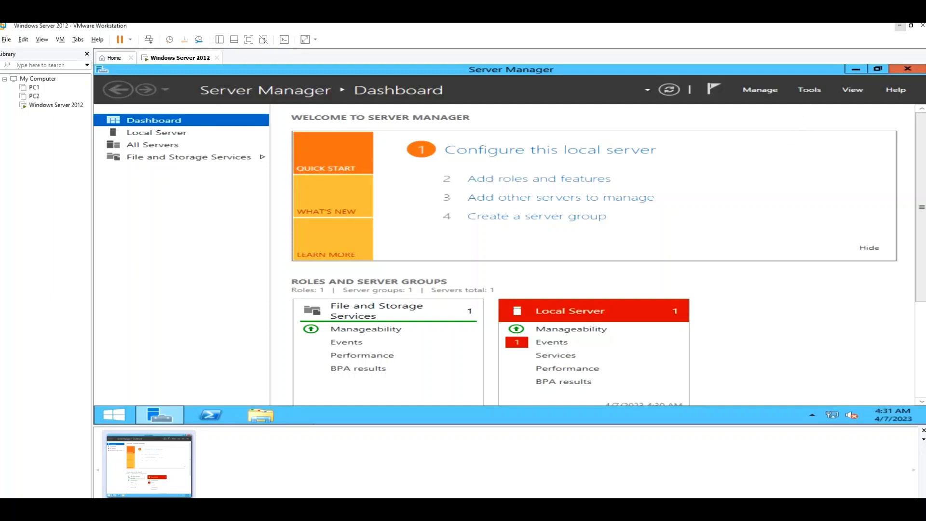
Select the DNS Server role with its management tools for UKSERVER in Add Roles and Features
click(767, 92)
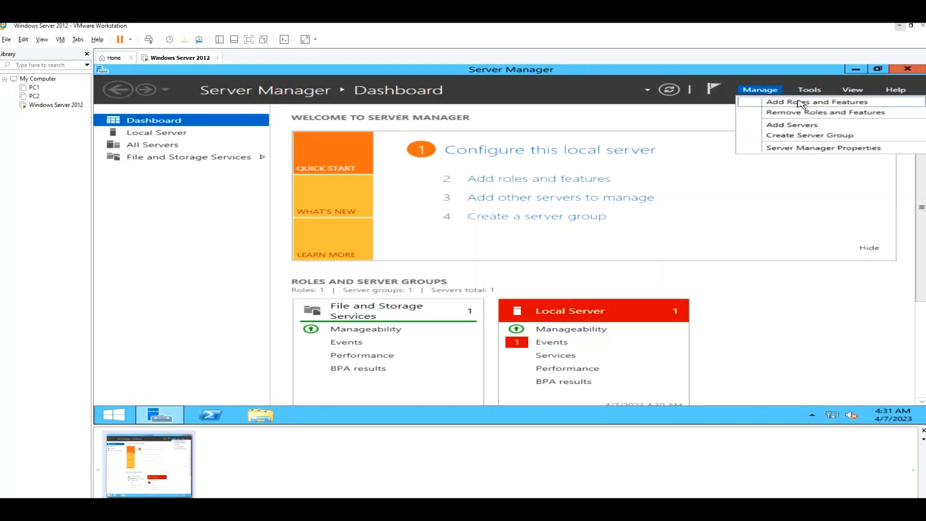
click(799, 103)
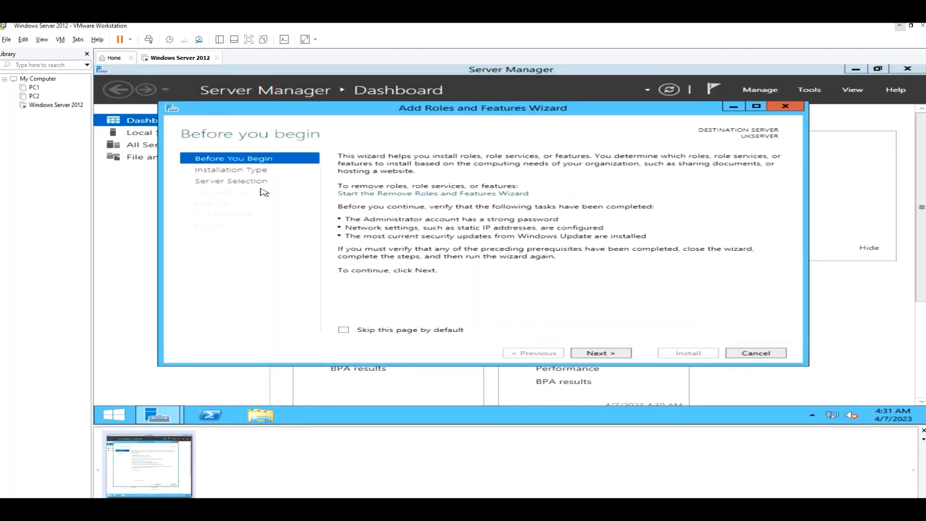
click(593, 355)
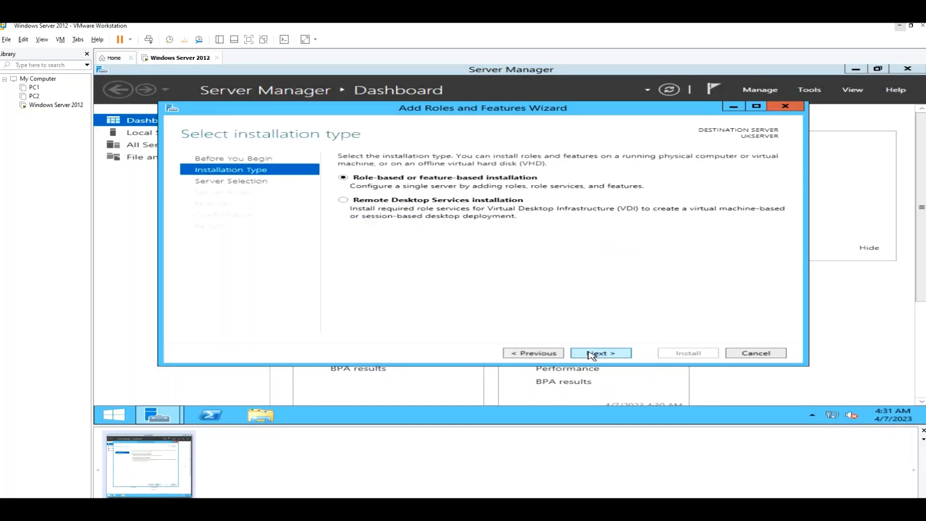
click(592, 355)
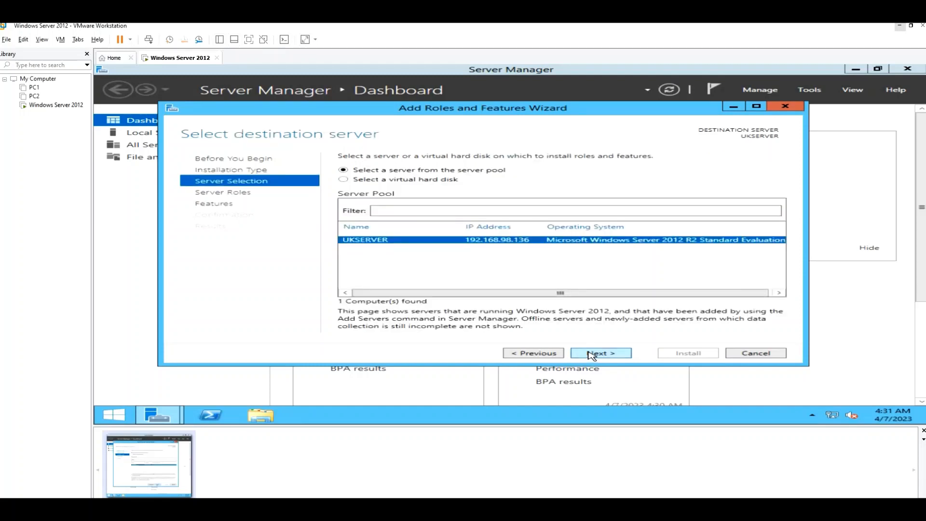
click(593, 355)
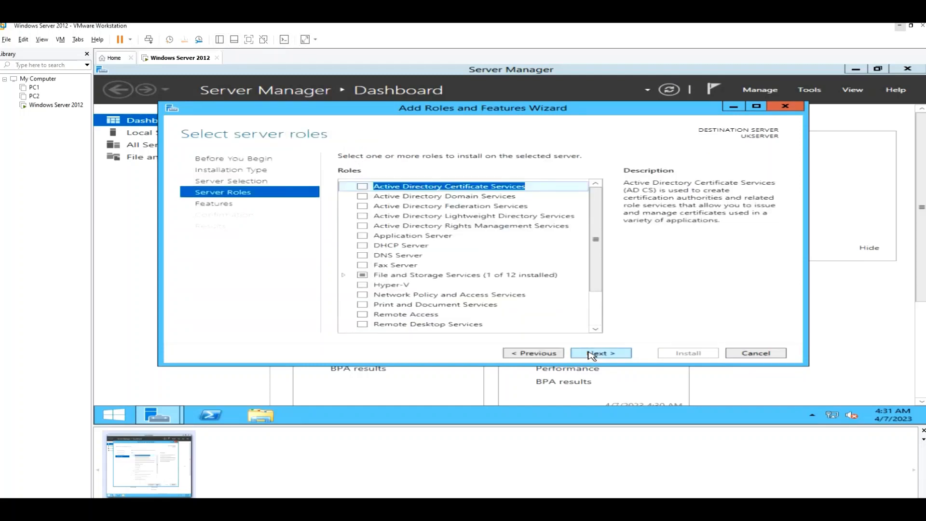
click(363, 256)
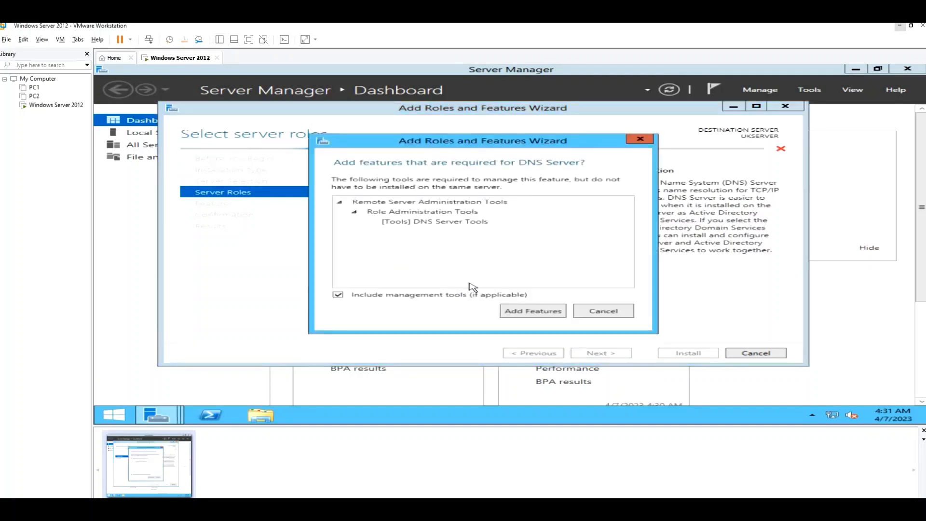
click(520, 312)
Install the DNS Server role despite the static IP warning, then relaunch Add Roles and Features
click(573, 311)
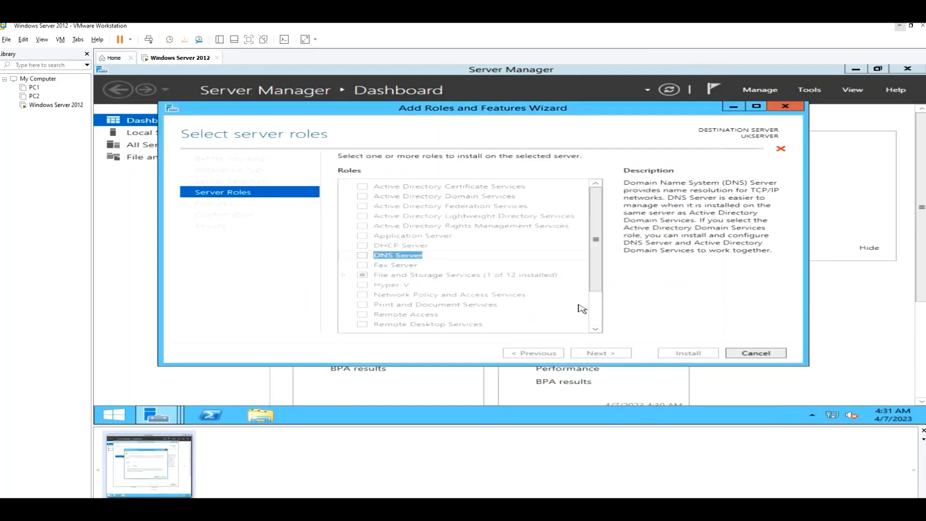
click(600, 353)
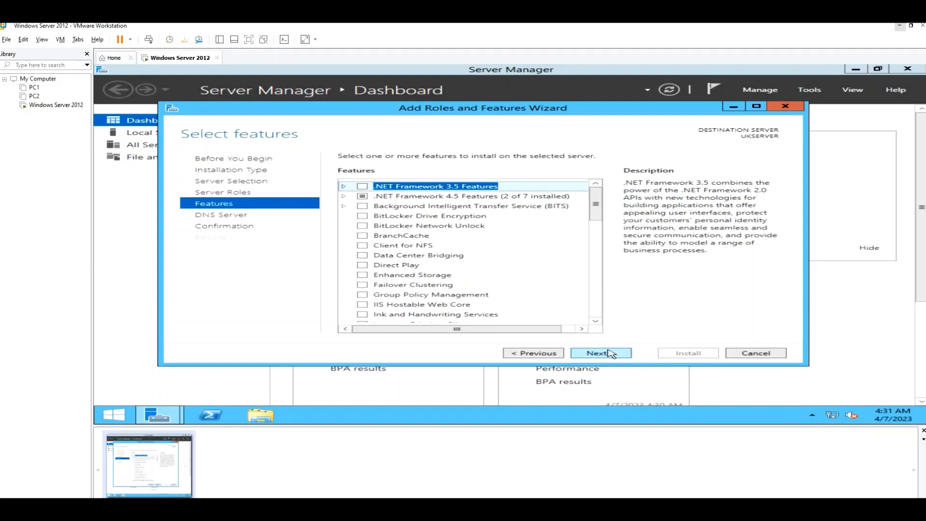
click(600, 355)
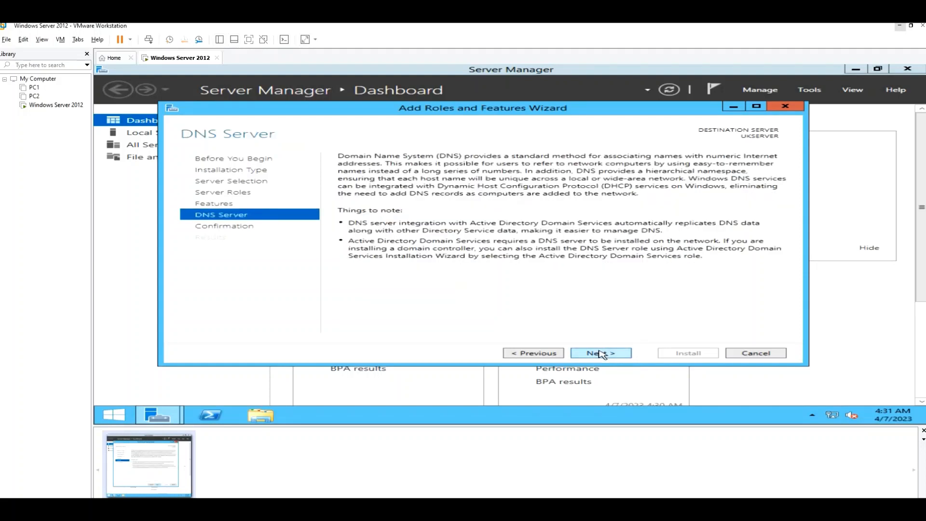
click(601, 353)
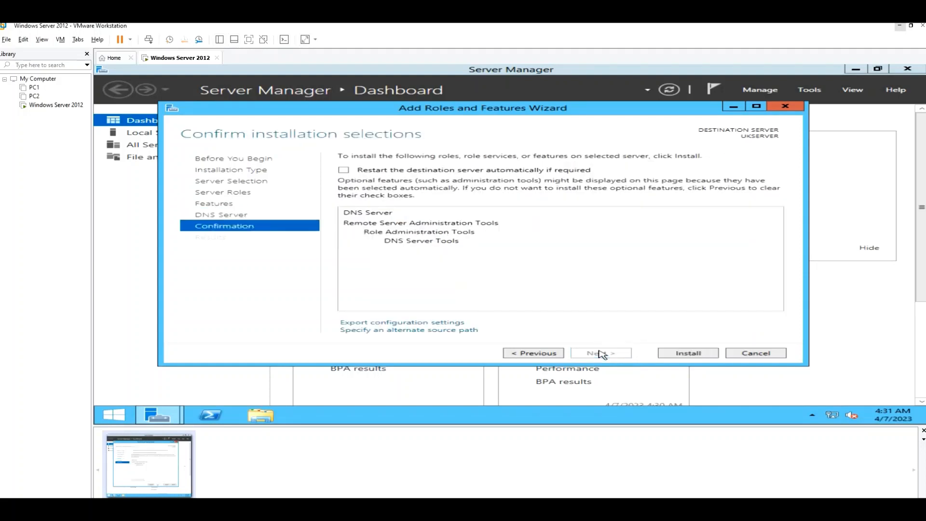
click(670, 355)
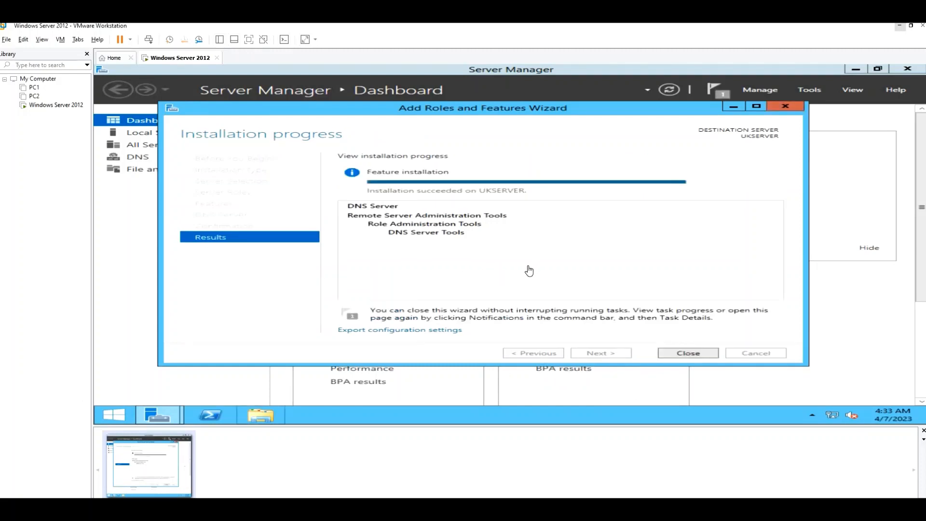
click(681, 355)
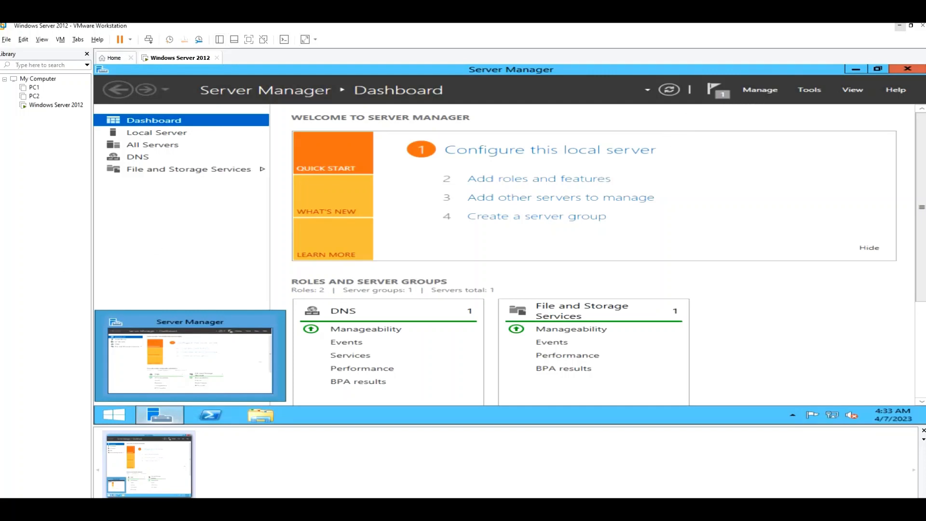
click(759, 90)
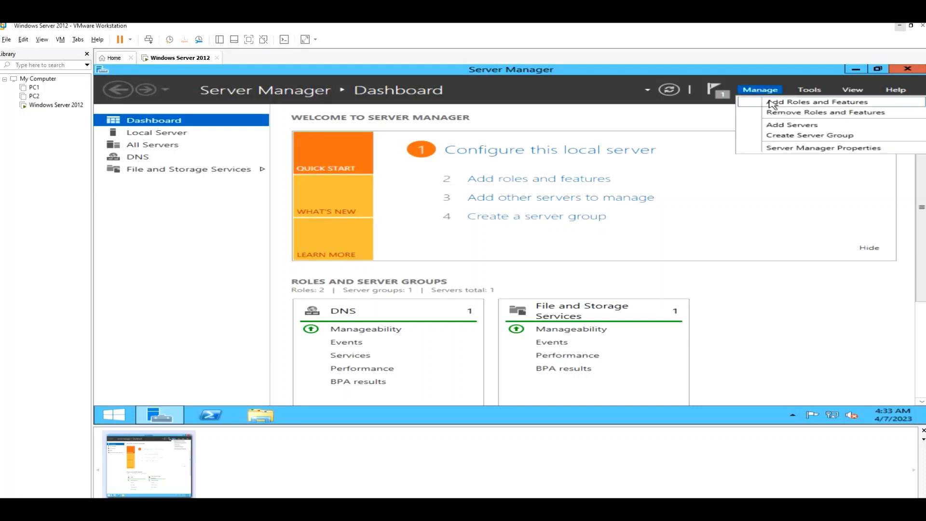
click(773, 104)
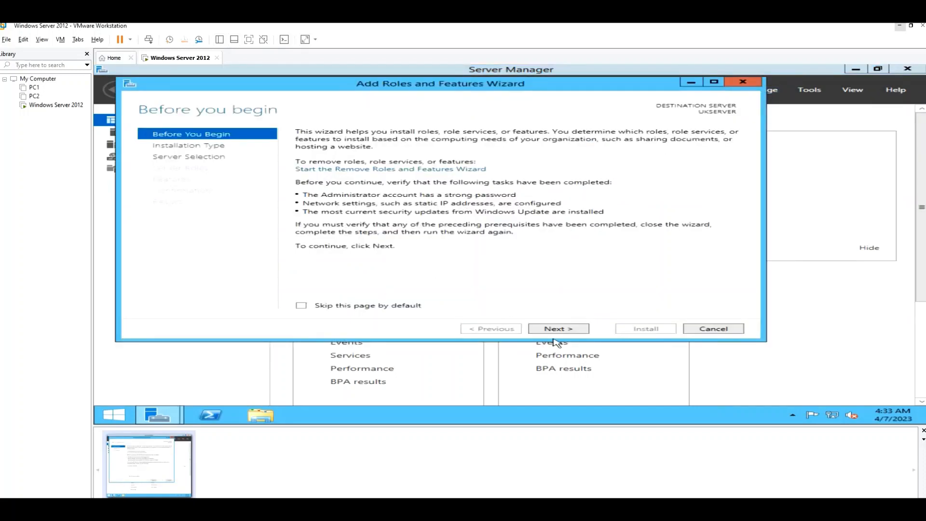
Choose a role-based installation on UKSERVER and select Active Directory Domain Services with its management tools
click(562, 329)
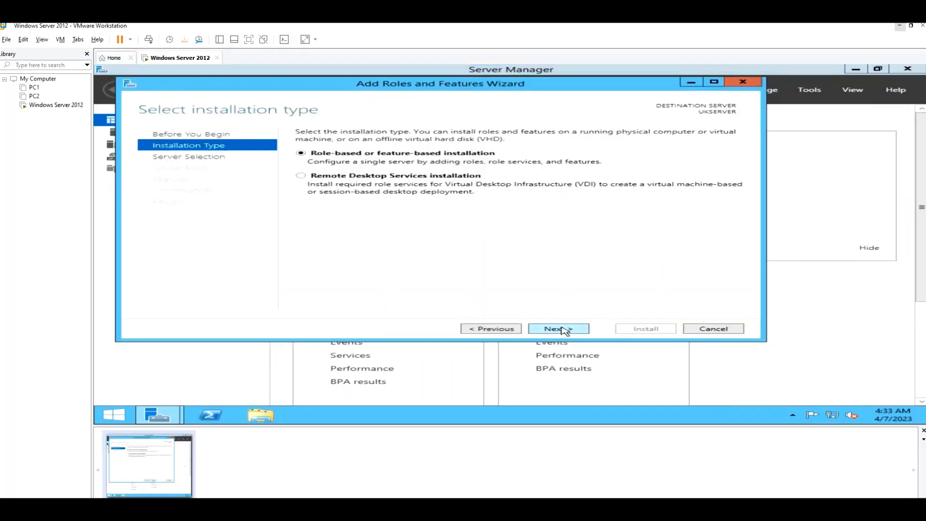
click(565, 330)
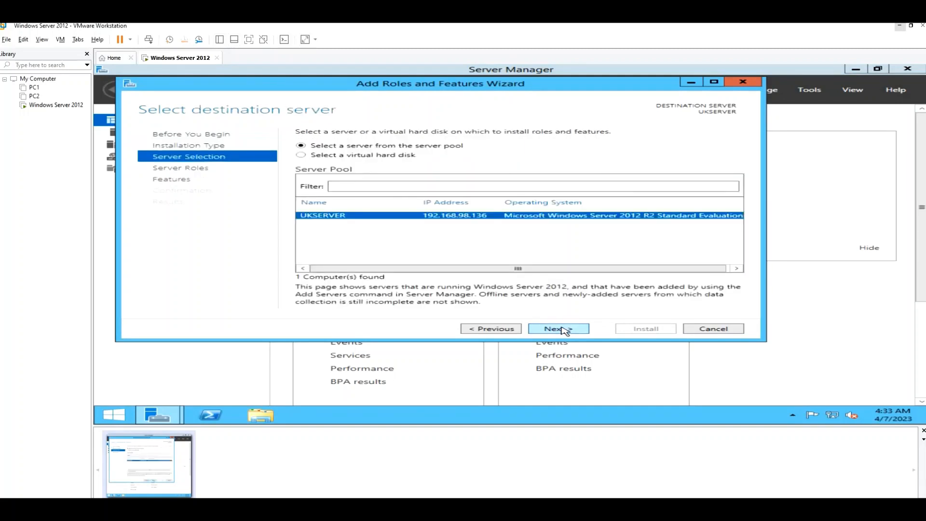
click(562, 330)
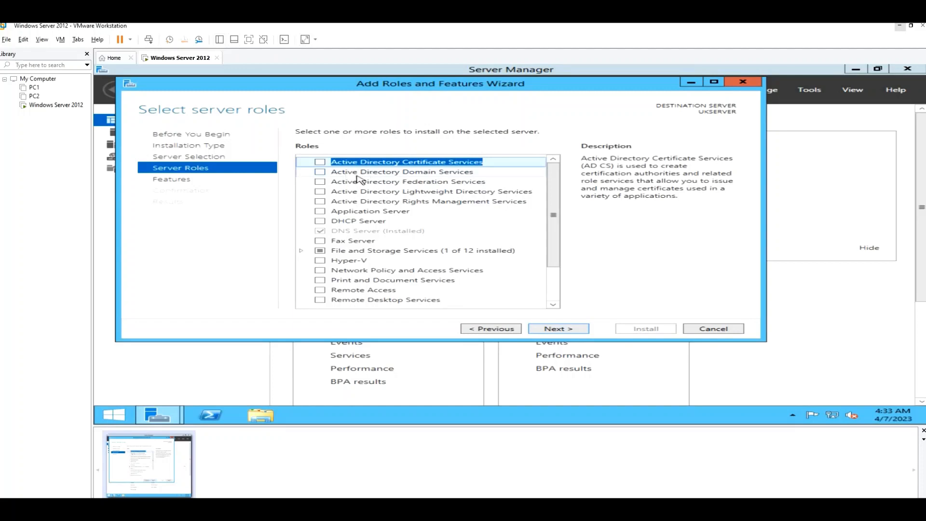
click(321, 173)
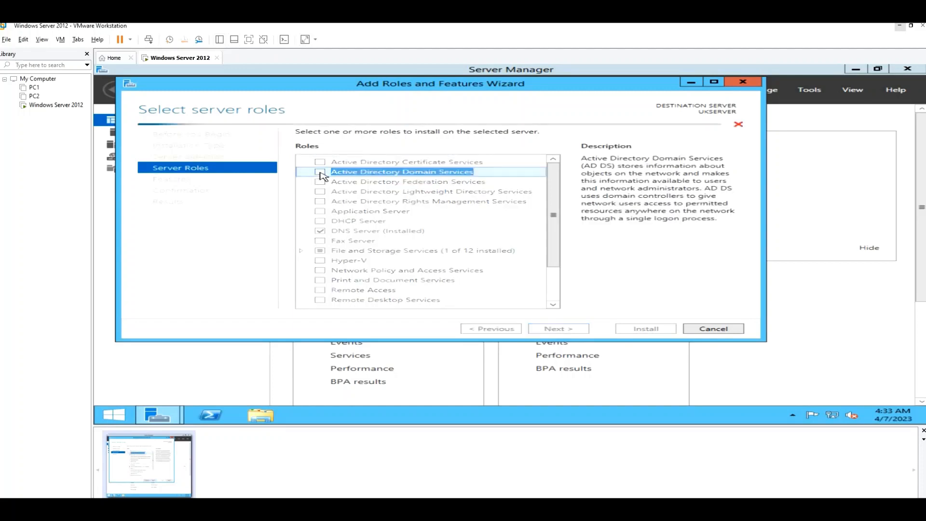
click(490, 293)
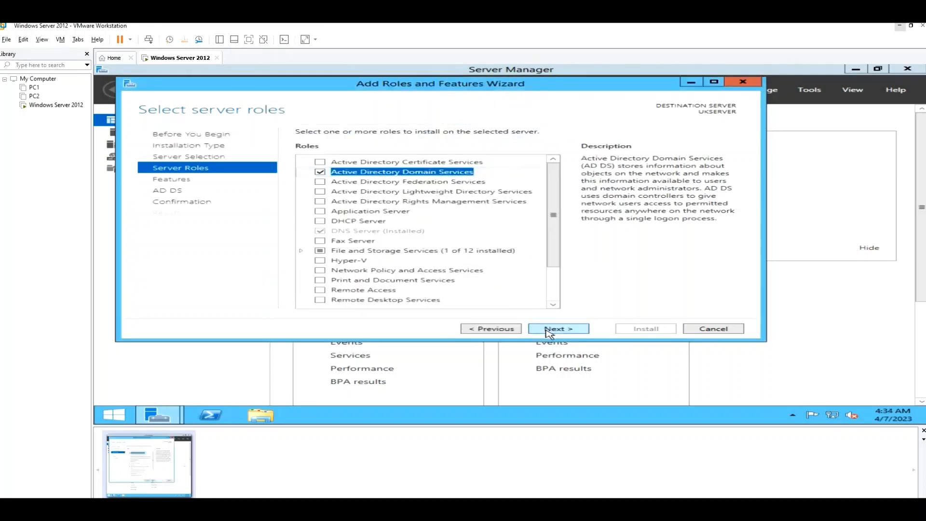
Skip extra features and install Active Directory Domain Services
click(548, 330)
click(550, 330)
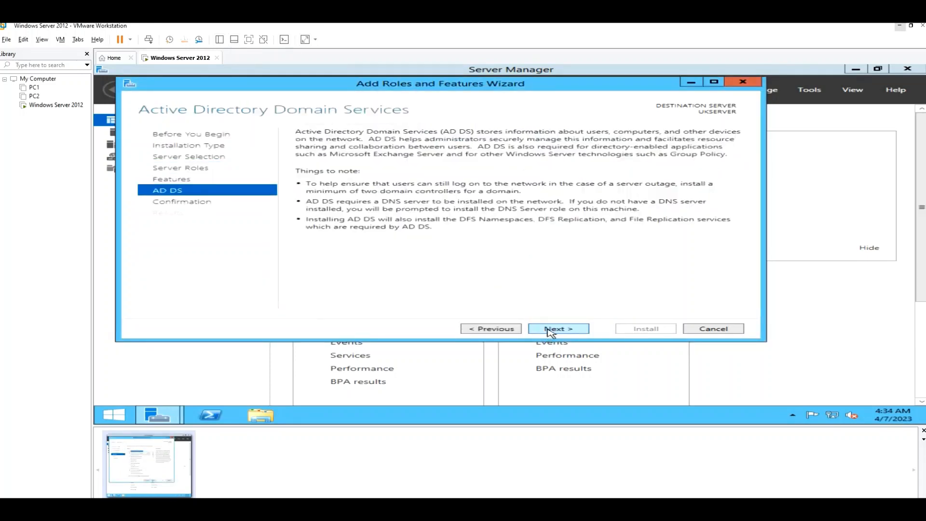
click(550, 330)
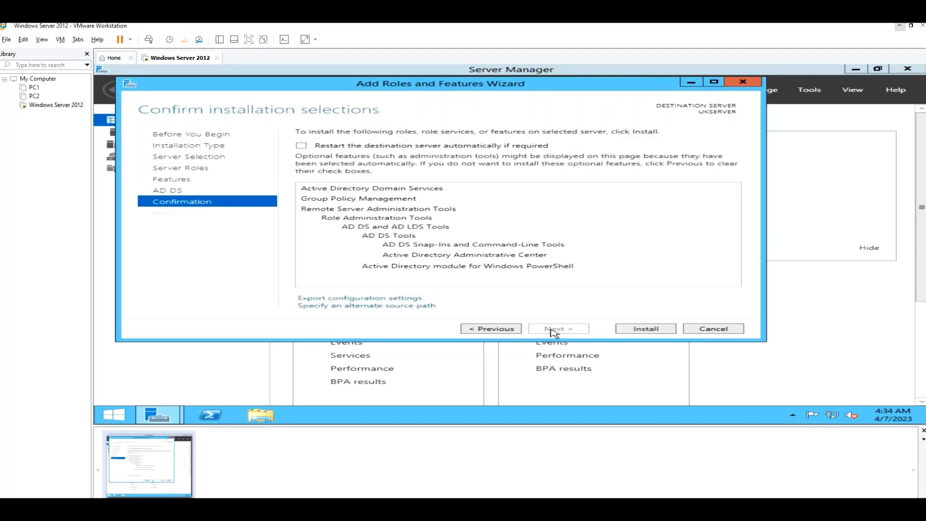
click(647, 329)
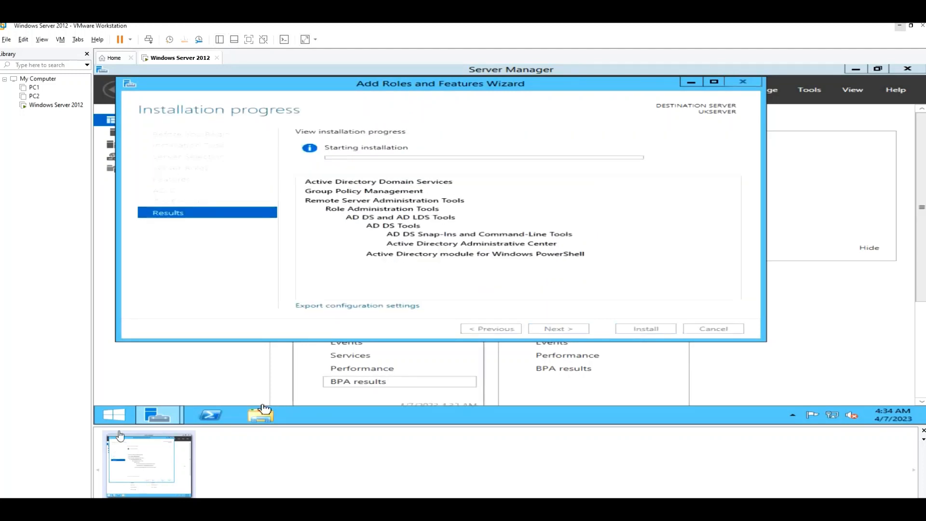
mouse_move(160, 415)
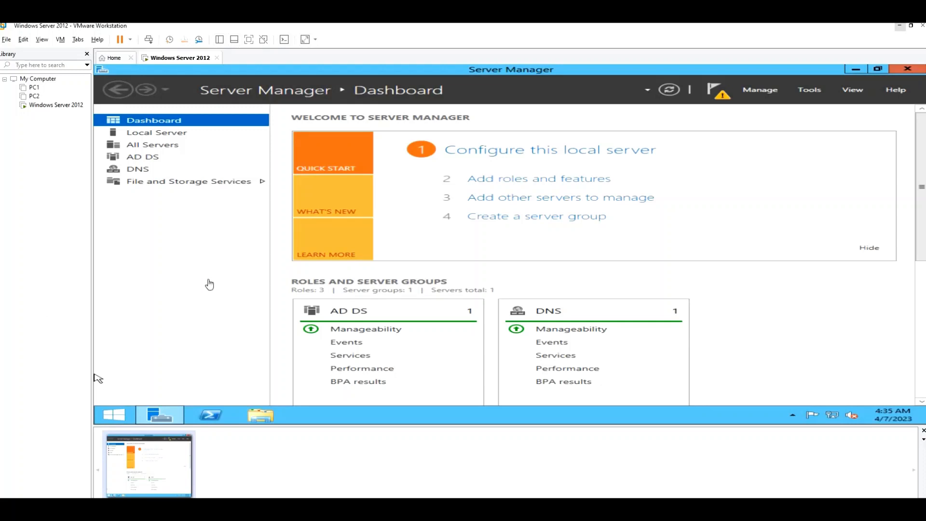
Promote UKSERVER to a domain controller, adding a new forest with root domain mirpurajk.com
click(723, 97)
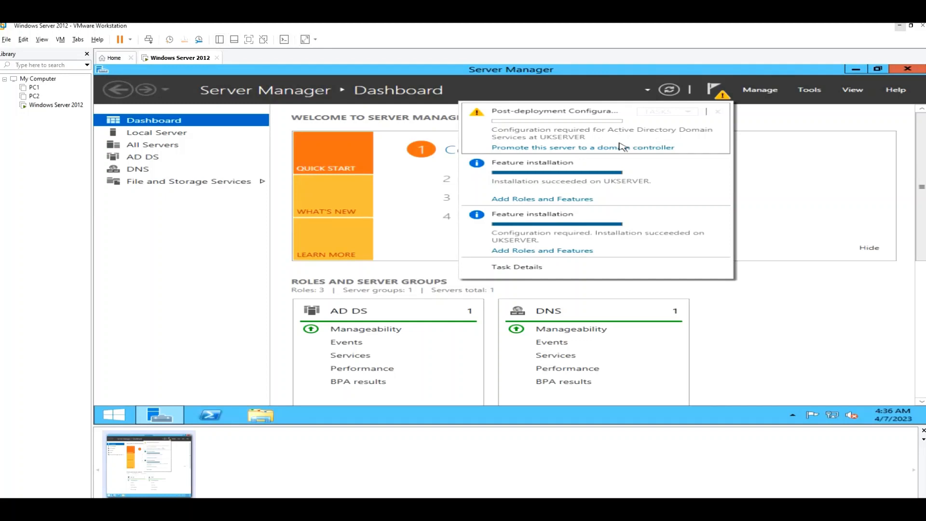
click(520, 153)
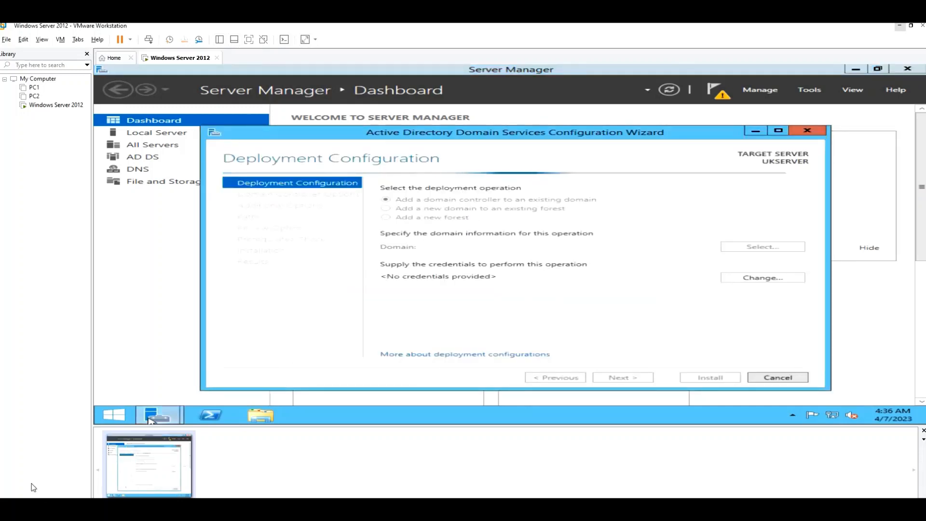
mouse_move(151, 420)
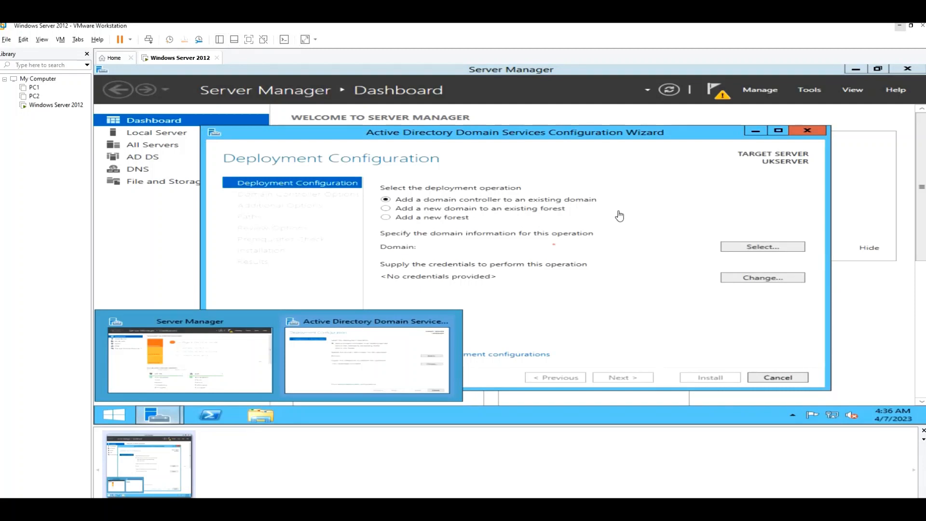
click(387, 218)
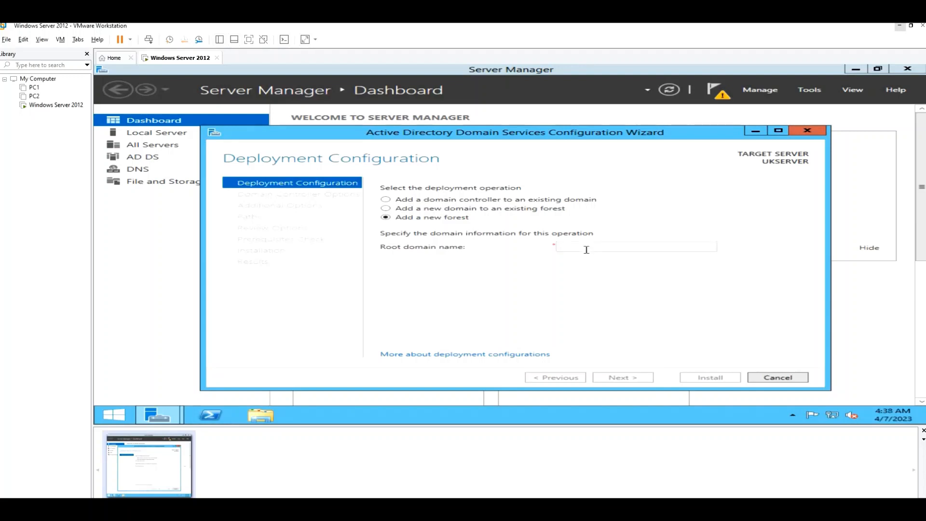
text(ml)
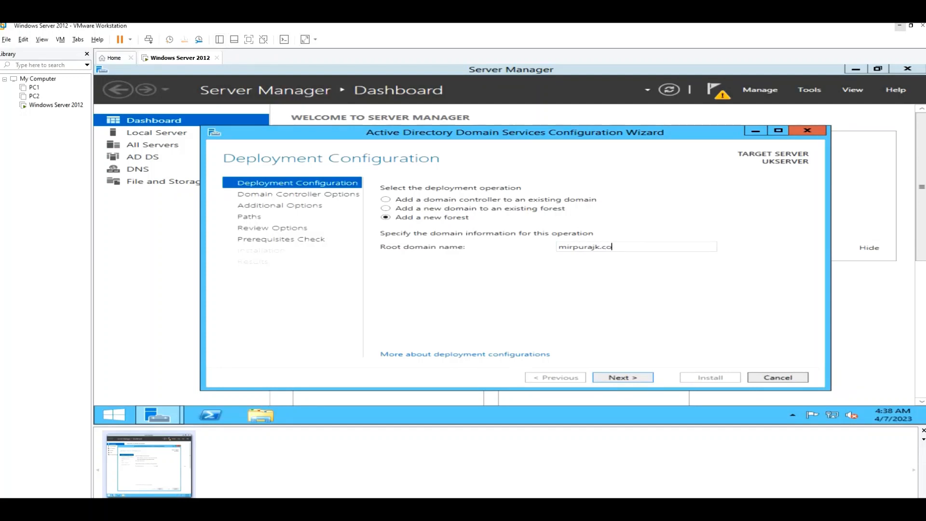
Set the DSRM password and keep default DNS, NetBIOS and path options through to the prerequisites check
click(612, 381)
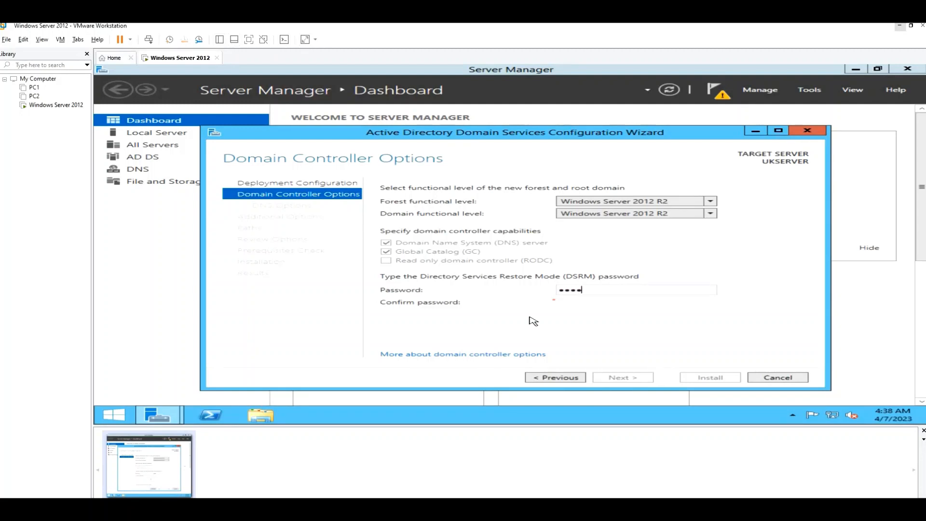
text(1)
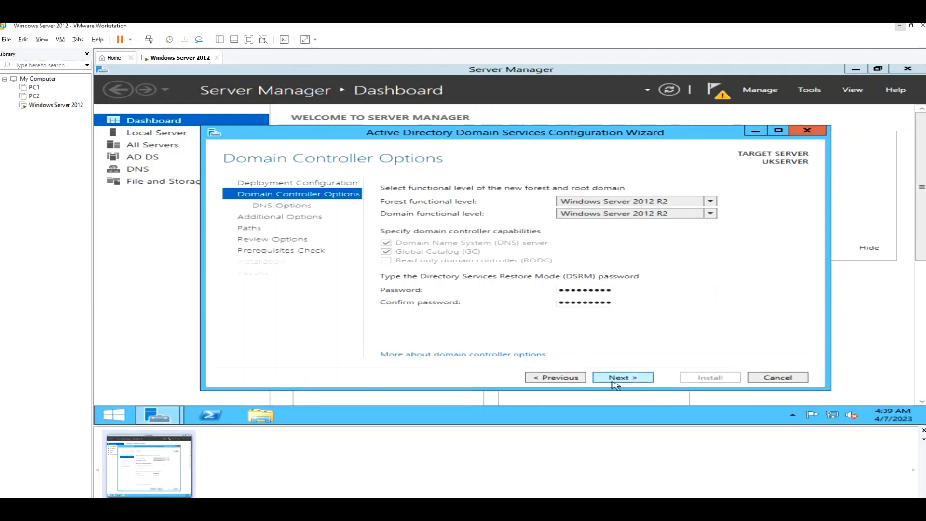
click(613, 382)
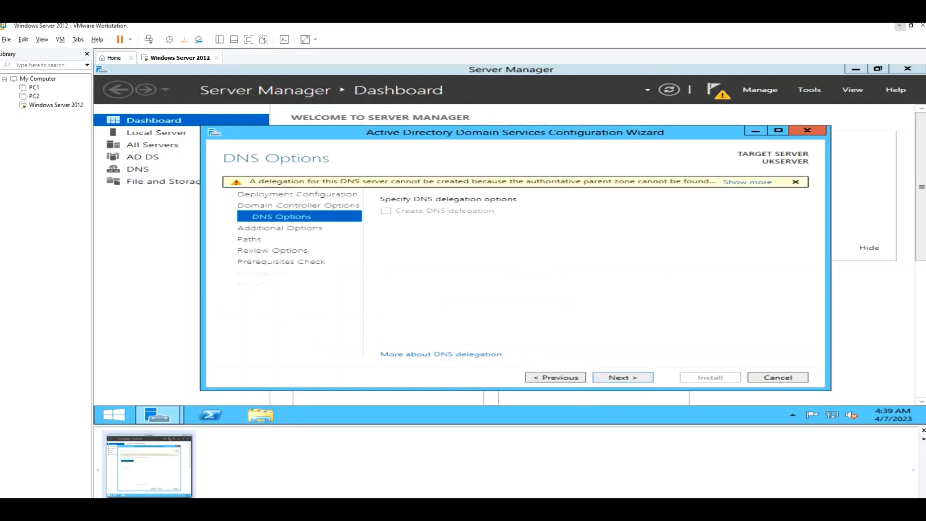
click(622, 377)
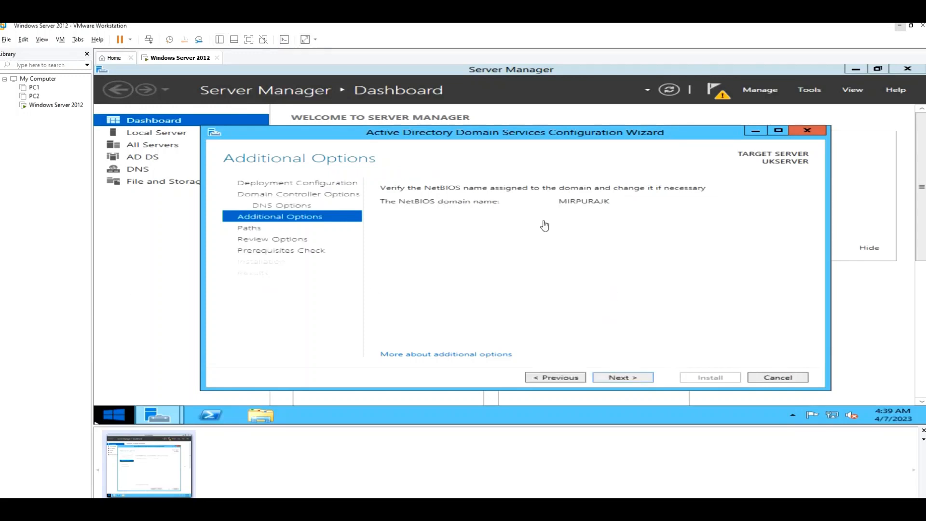
click(623, 379)
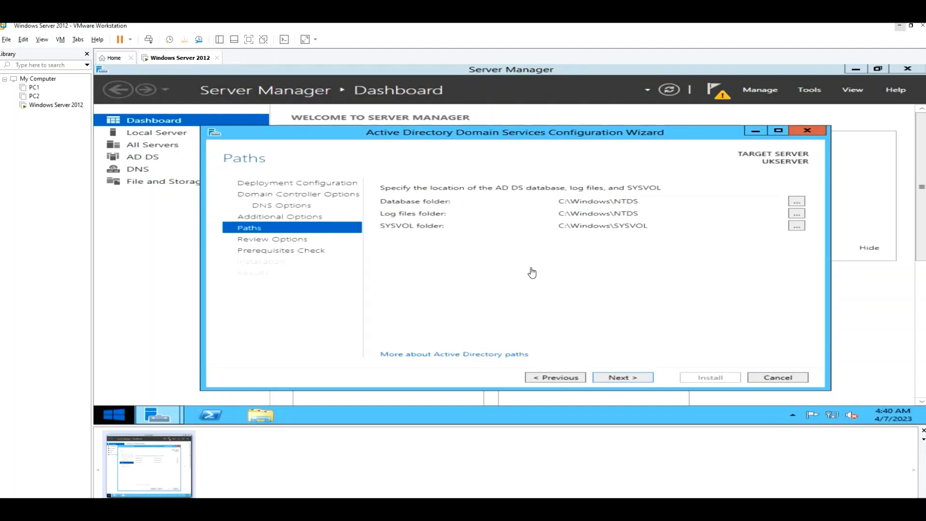
click(622, 378)
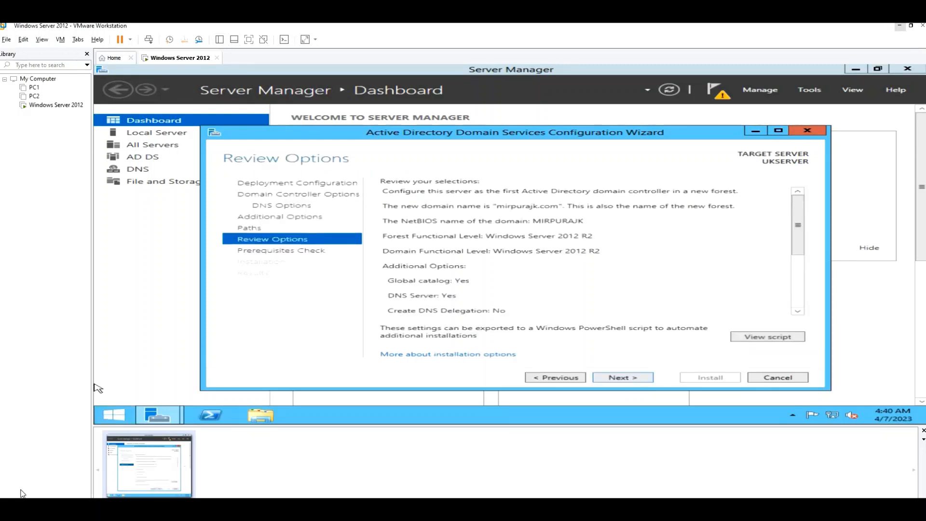
click(618, 378)
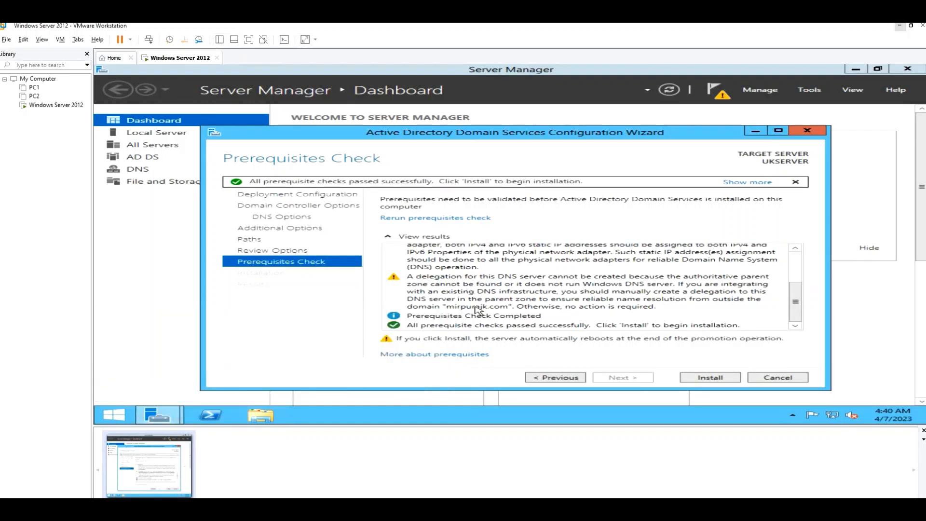
Install AD DS to make UKSERVER the domain controller for mirpurajk.com
click(709, 378)
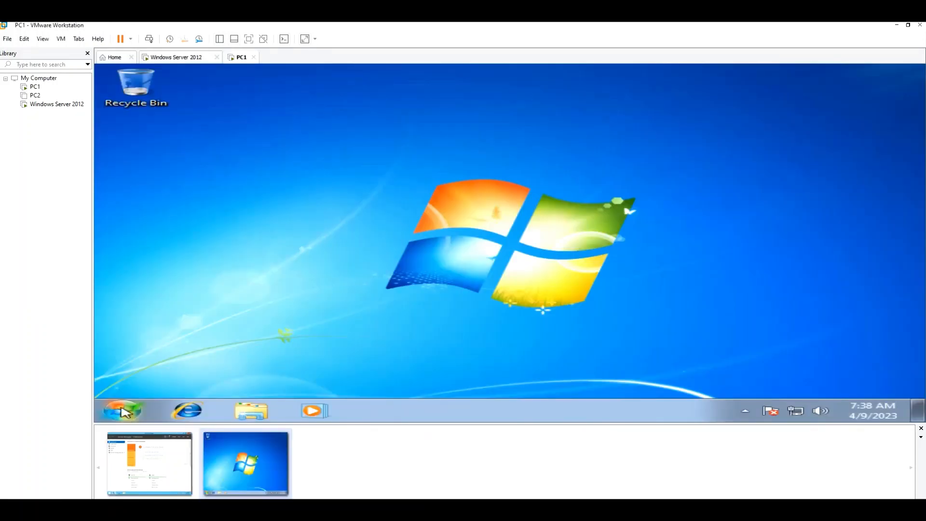
On PC1, open the computer name and domain settings from Control Panel's System page
click(123, 410)
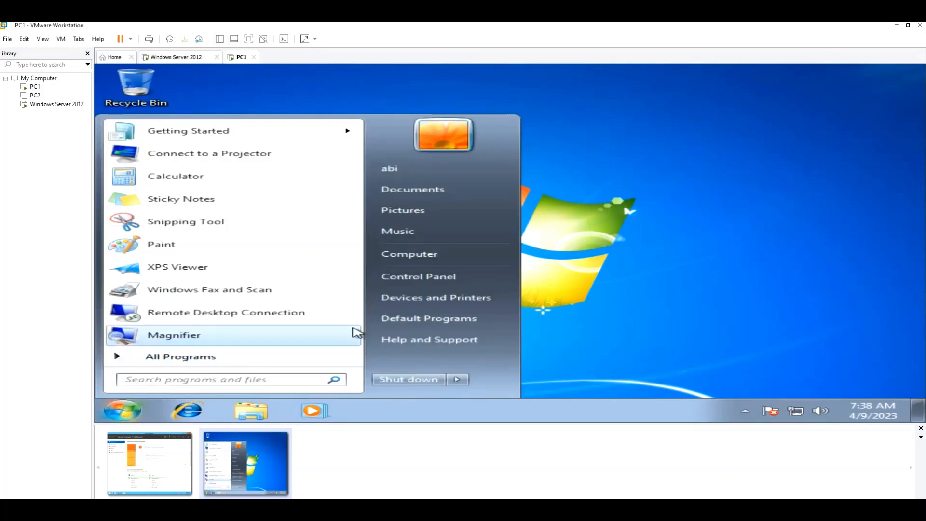
click(426, 277)
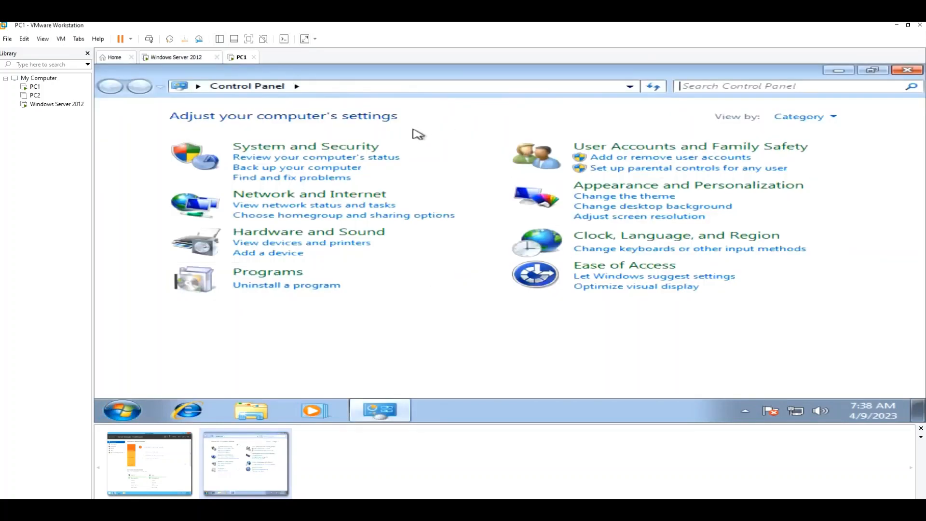
click(304, 147)
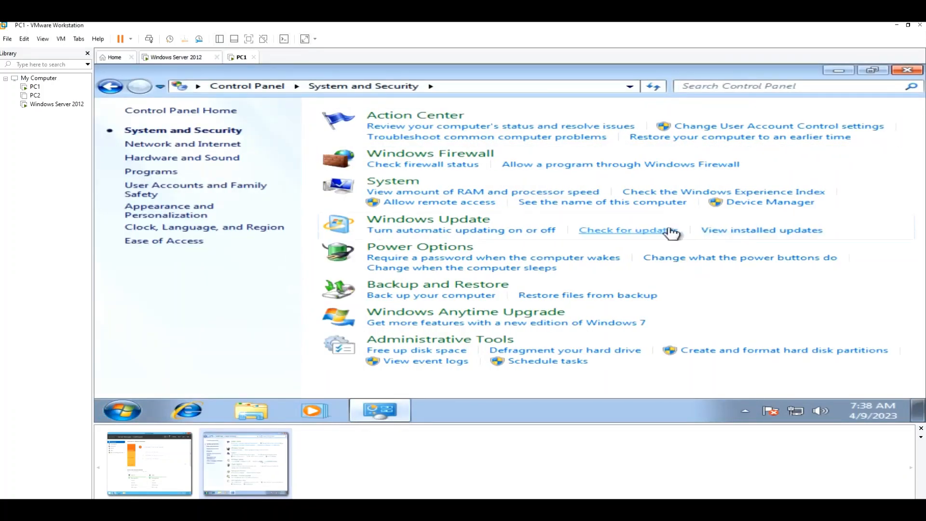
click(572, 202)
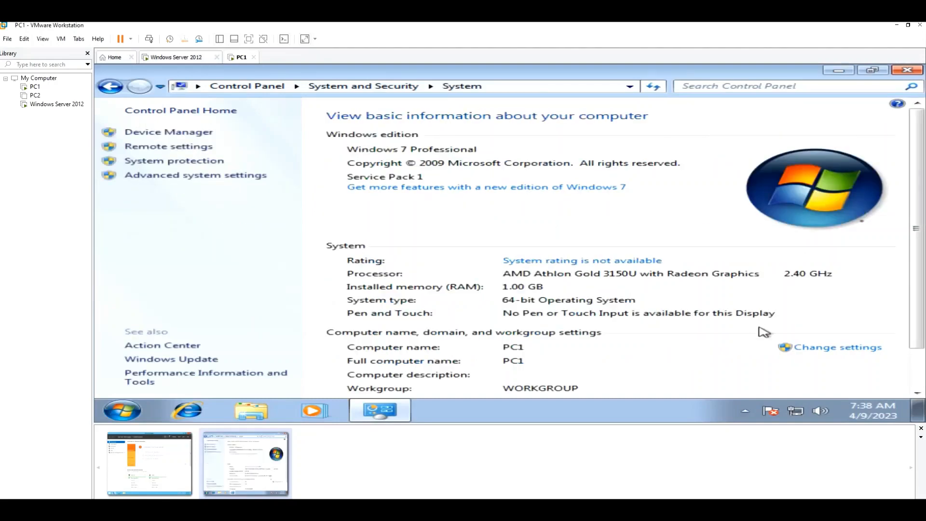
click(812, 350)
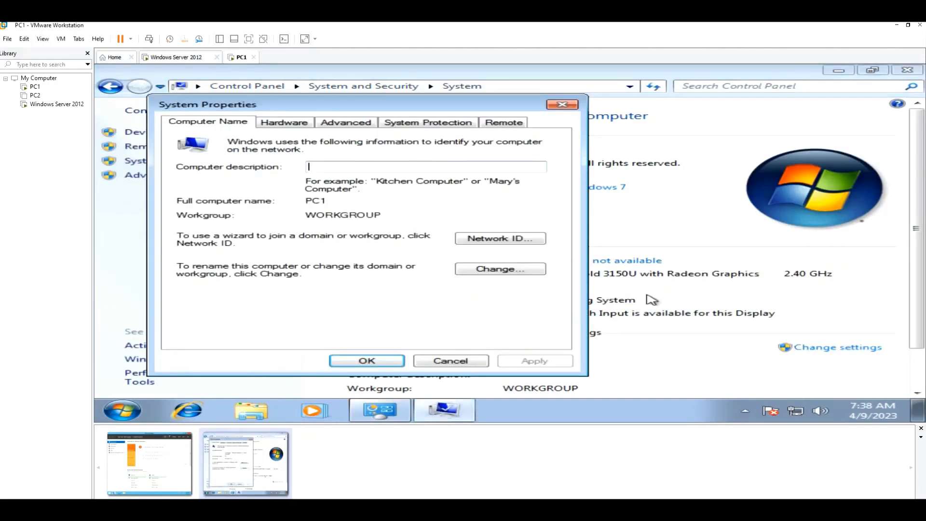
click(509, 269)
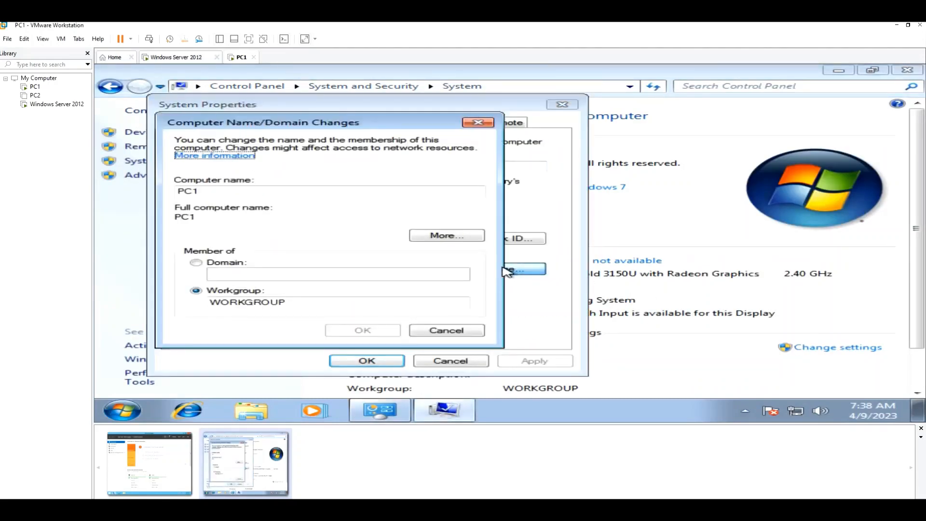
Join PC1 to the mirpurajk domain using domain admin credentials and restart it
click(196, 263)
click(225, 273)
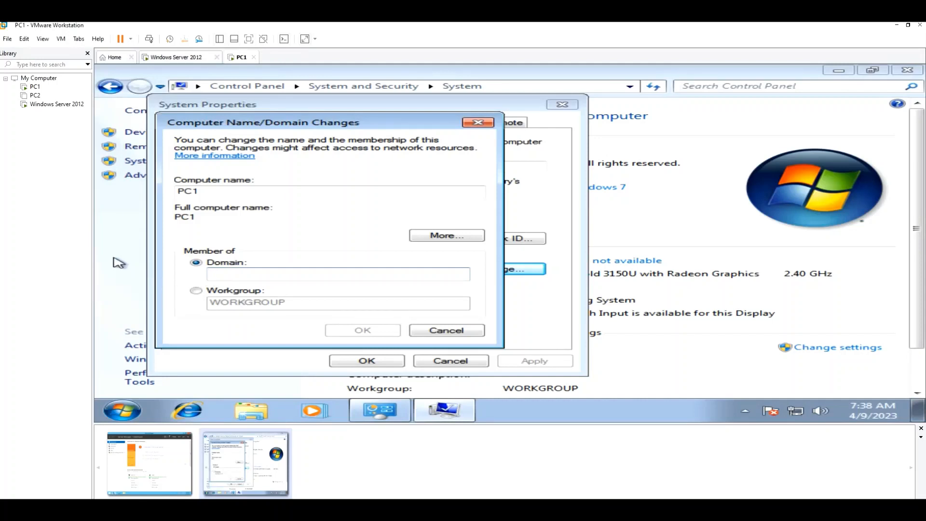
text(mirpurajk)
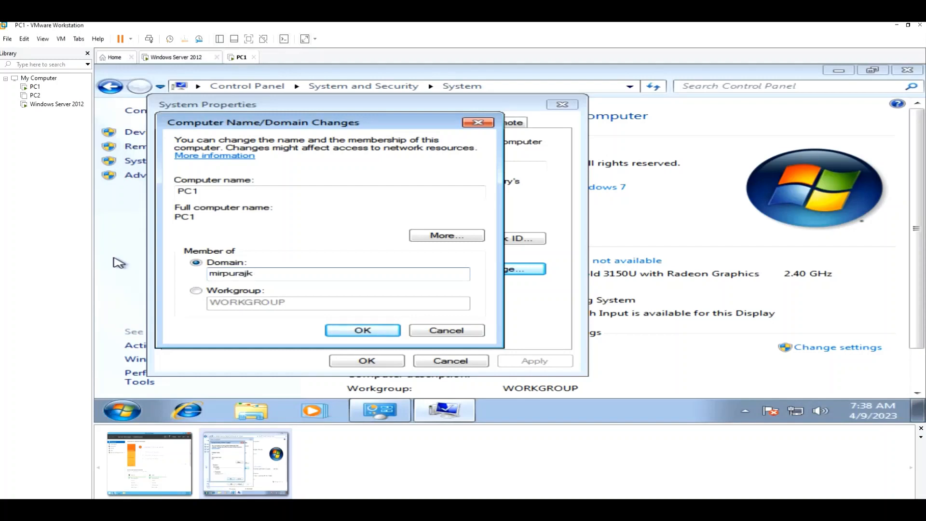
click(343, 329)
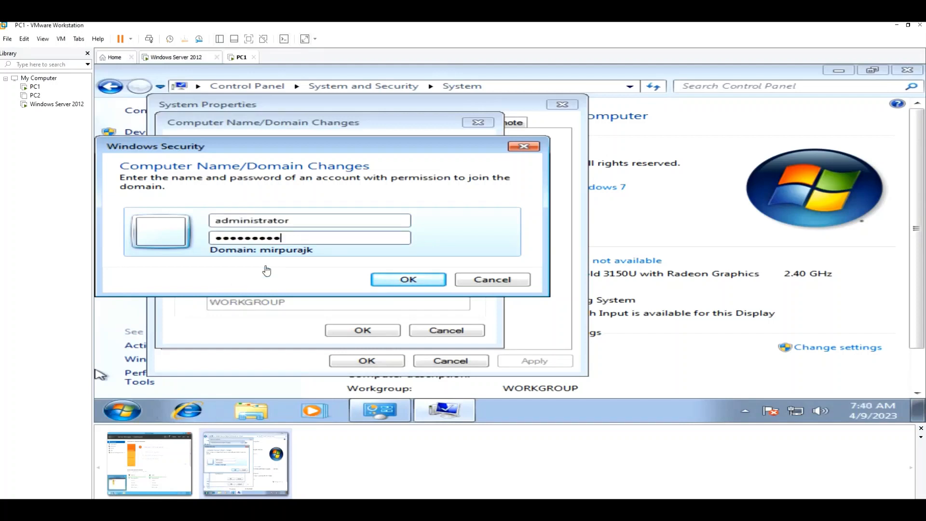
click(399, 278)
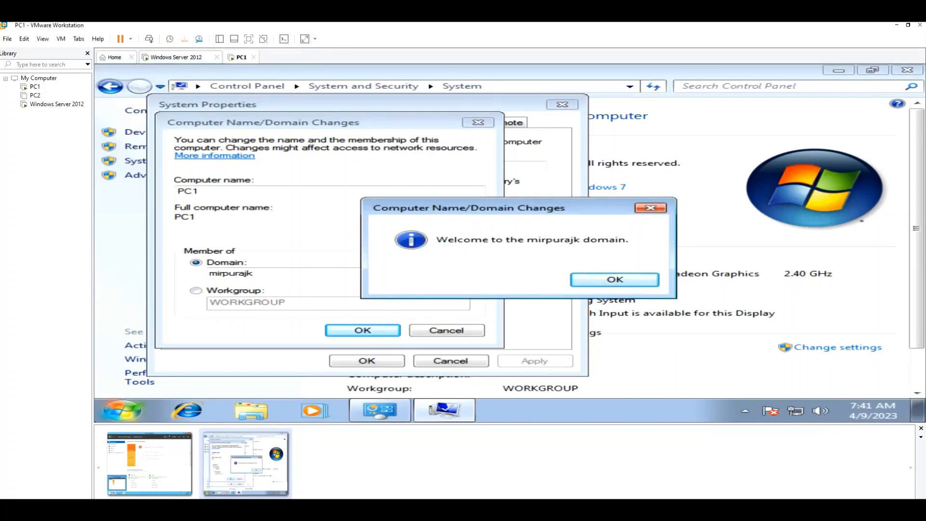
click(613, 280)
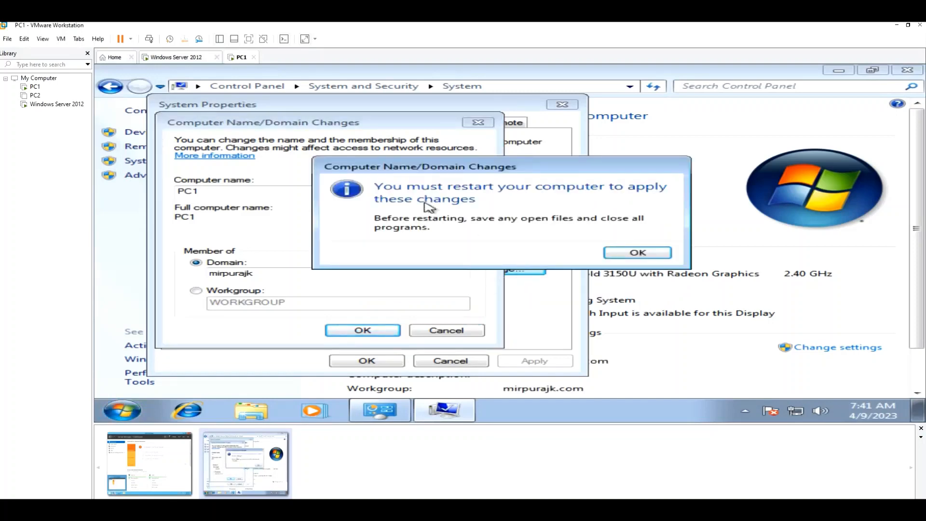
click(632, 251)
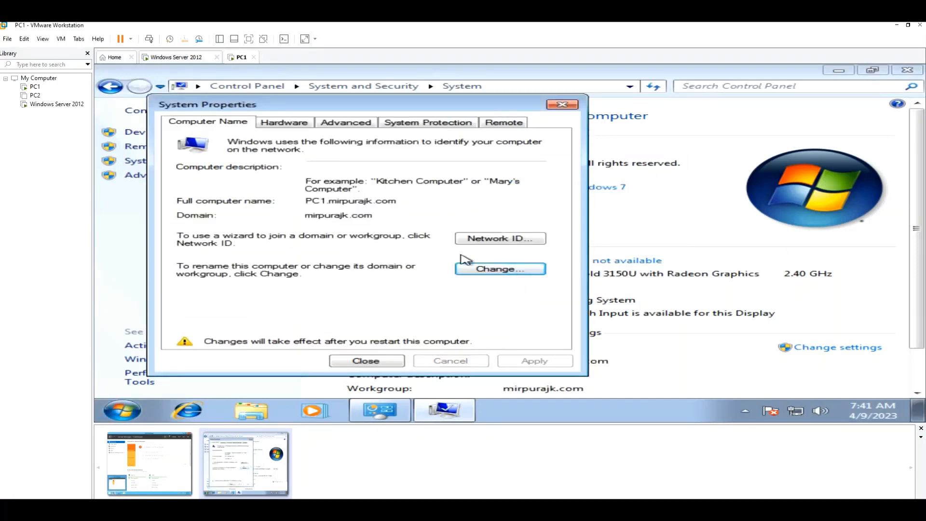
click(362, 362)
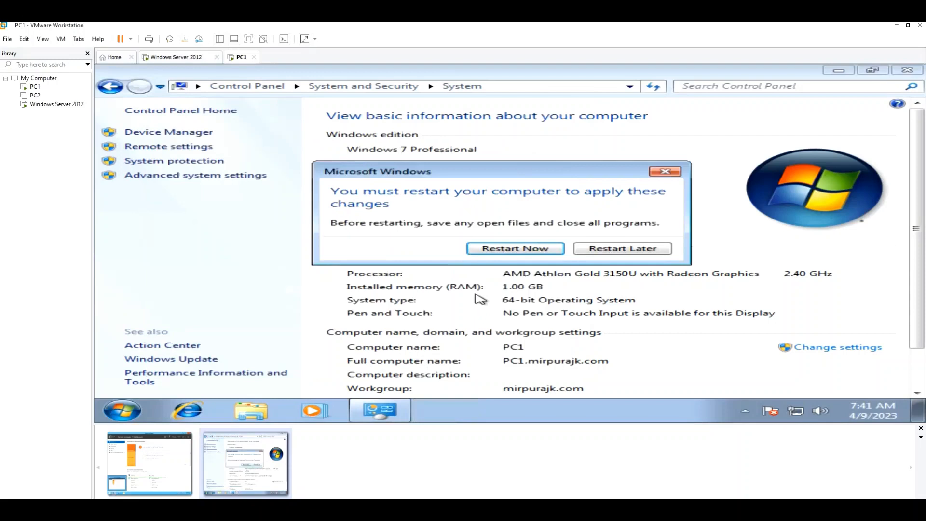
click(530, 255)
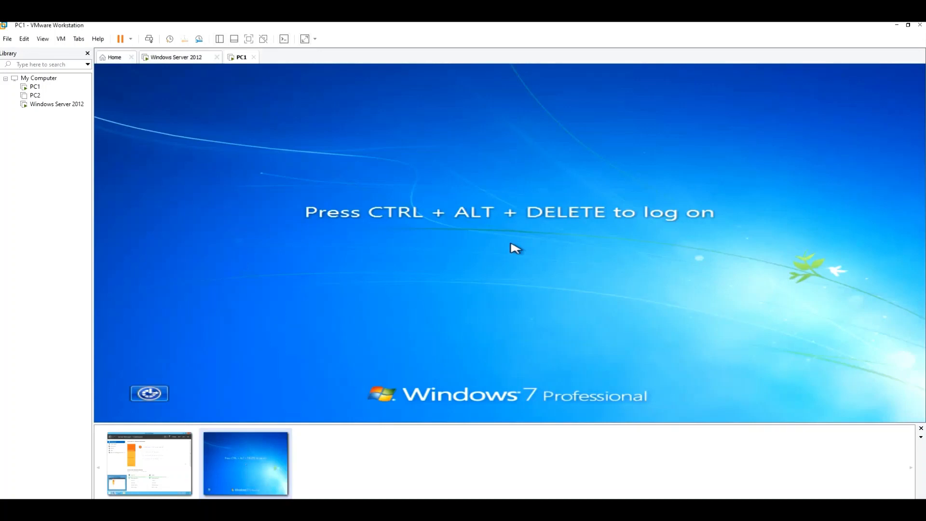
Send Ctrl+Alt+Del to PC1 to reach its password logon screen
key(ctrl+alt+Delete)
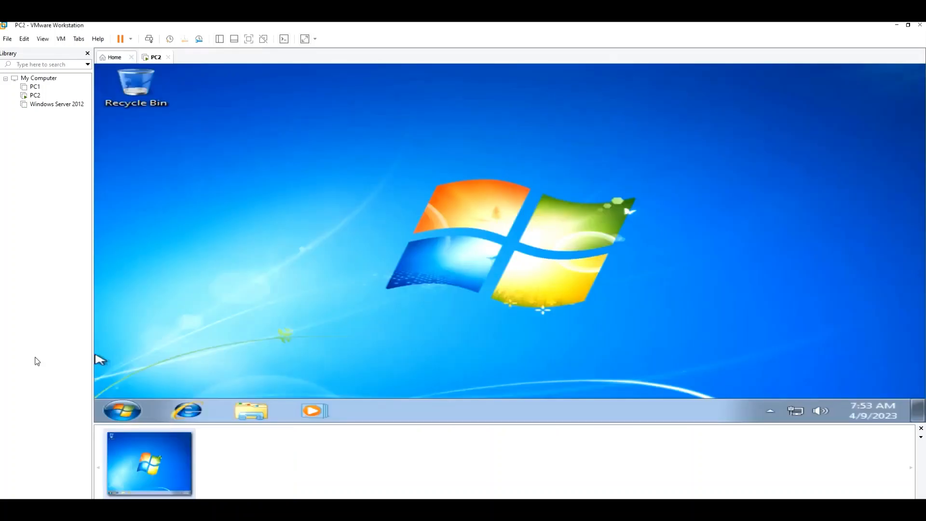
On PC2, open the computer name and domain settings from Control Panel's System page
click(122, 411)
click(411, 277)
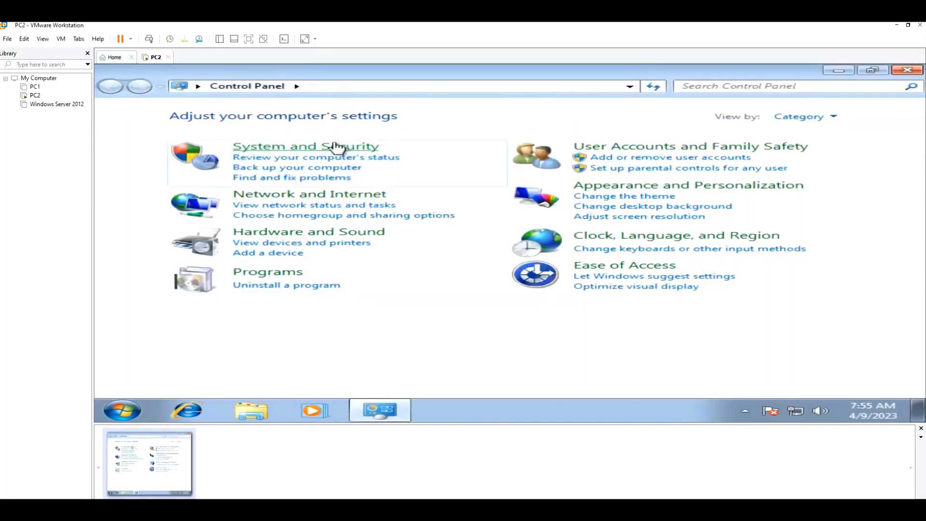
click(338, 146)
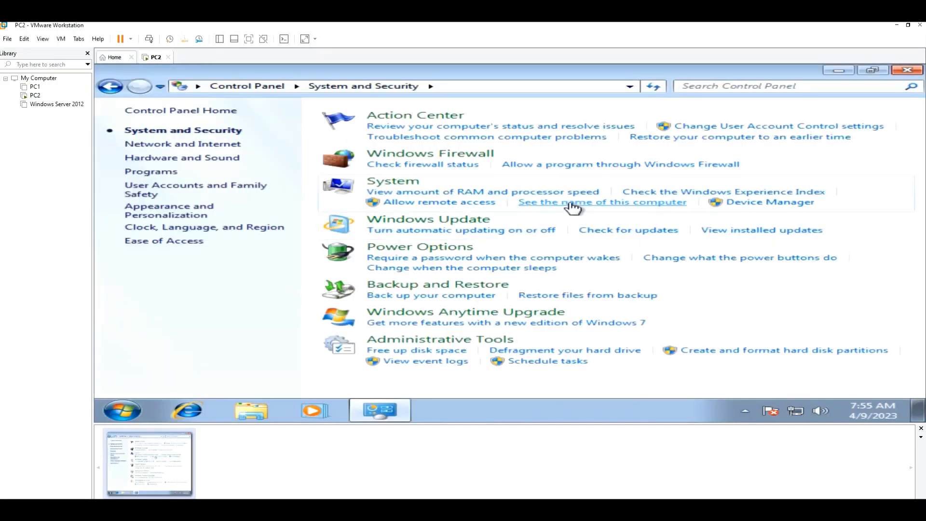
click(577, 202)
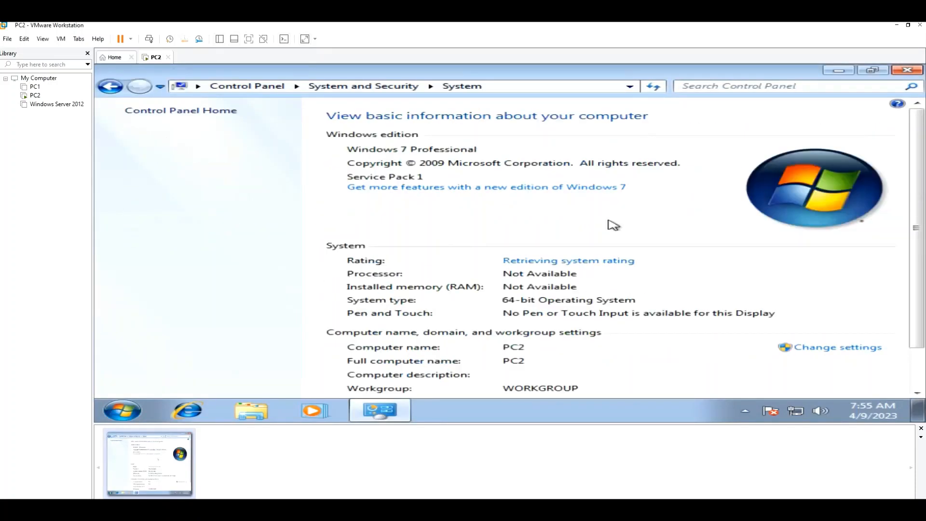
click(817, 347)
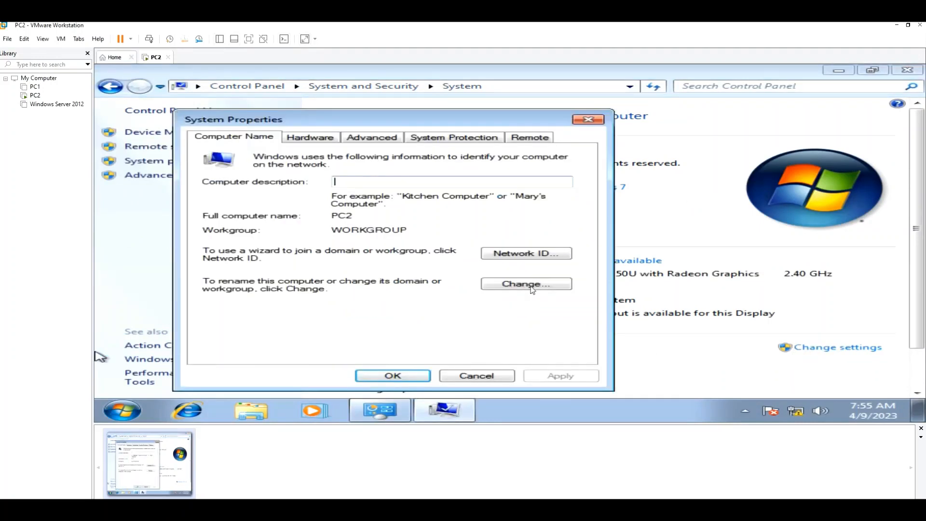
click(534, 285)
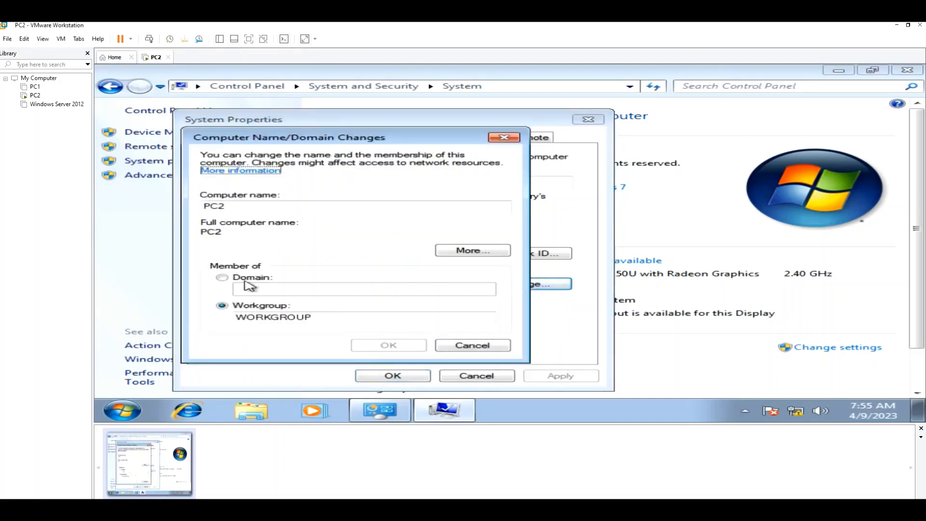
Join PC2 to the mirpurajk domain using domain admin credentials and restart it
click(224, 279)
click(254, 289)
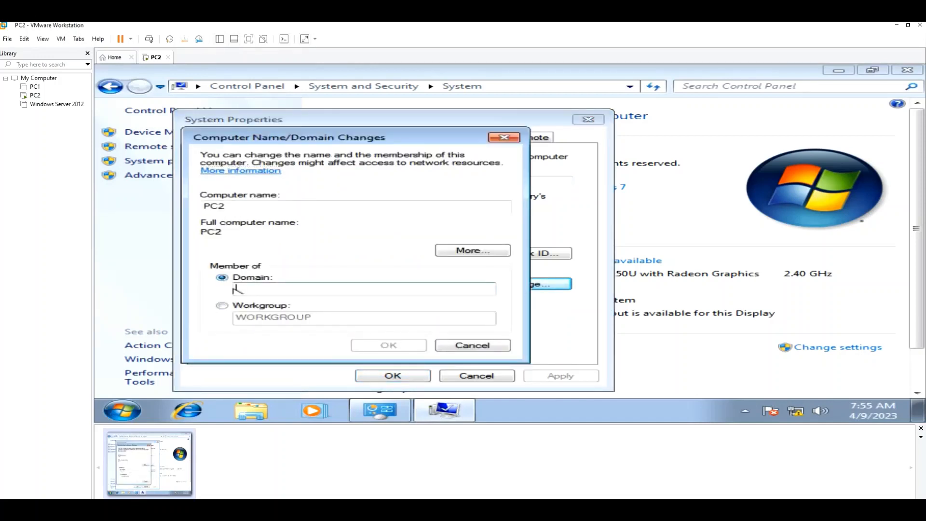
text(mirpurajk)
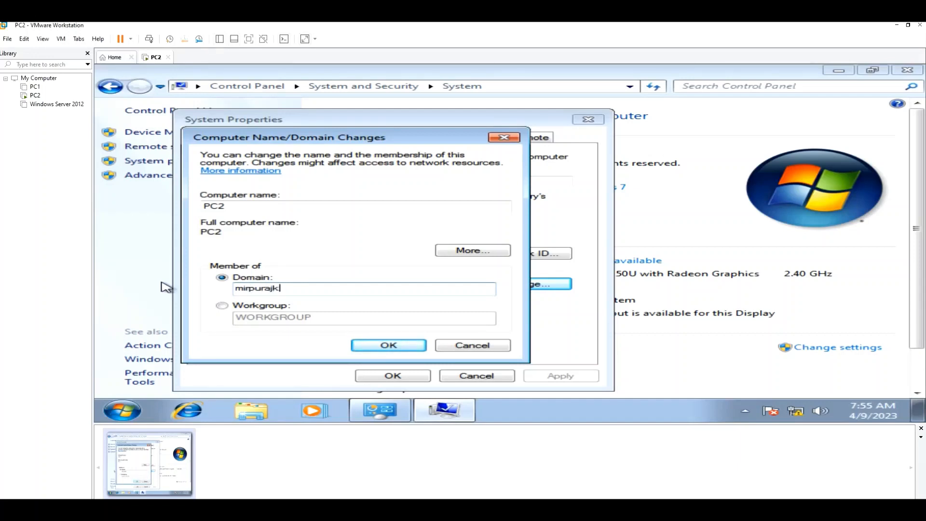
click(366, 347)
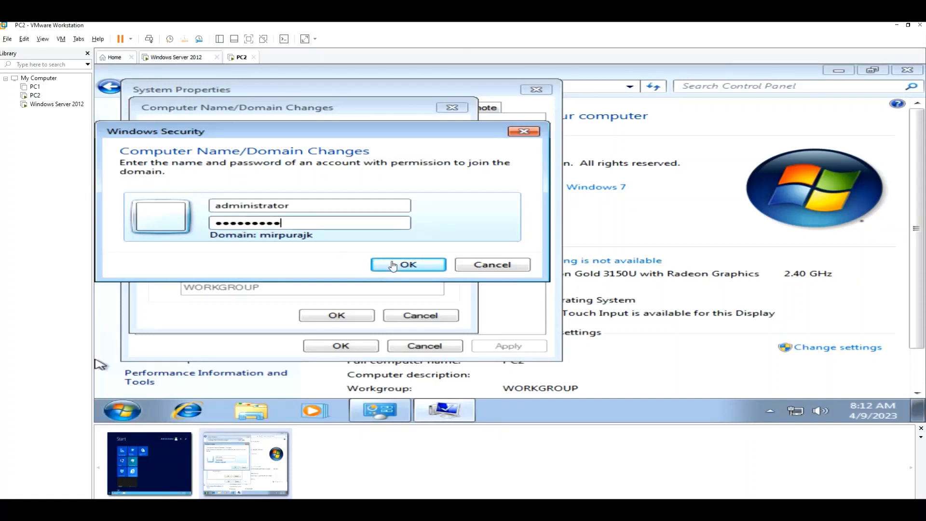
click(389, 265)
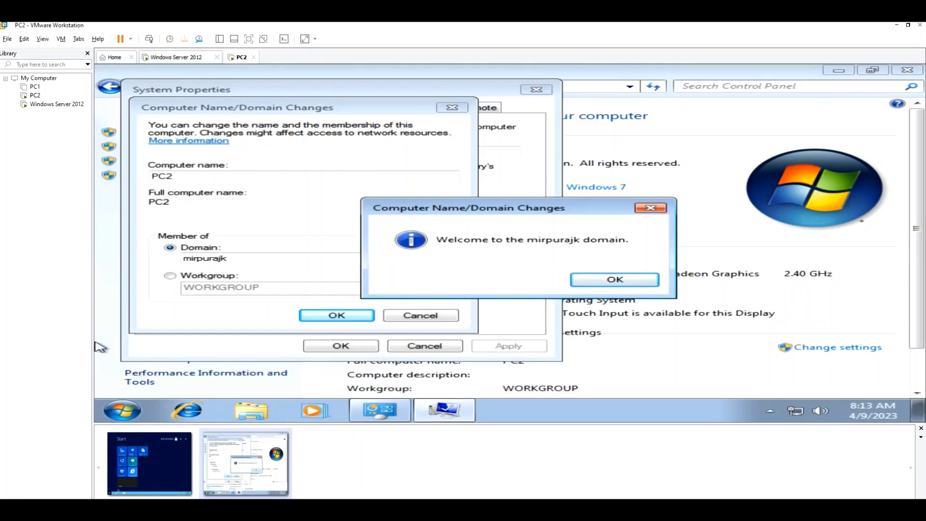
click(609, 281)
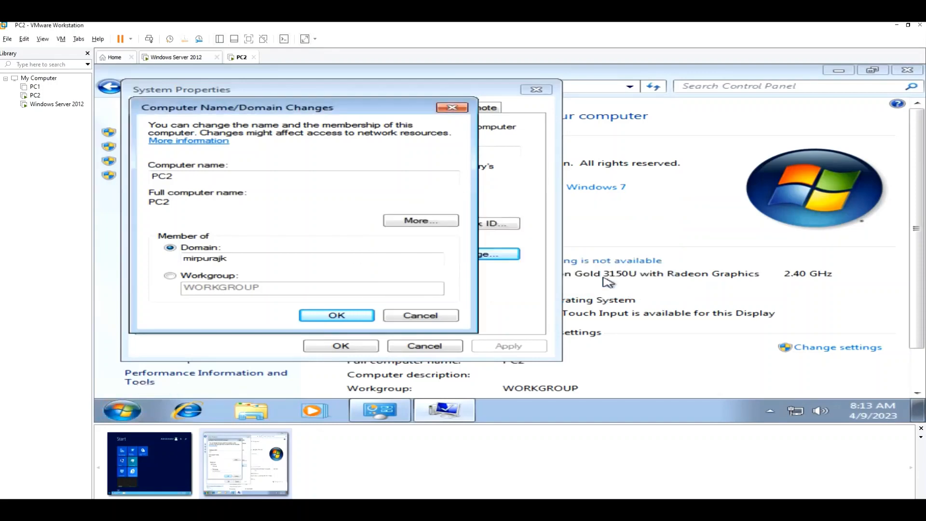
click(615, 254)
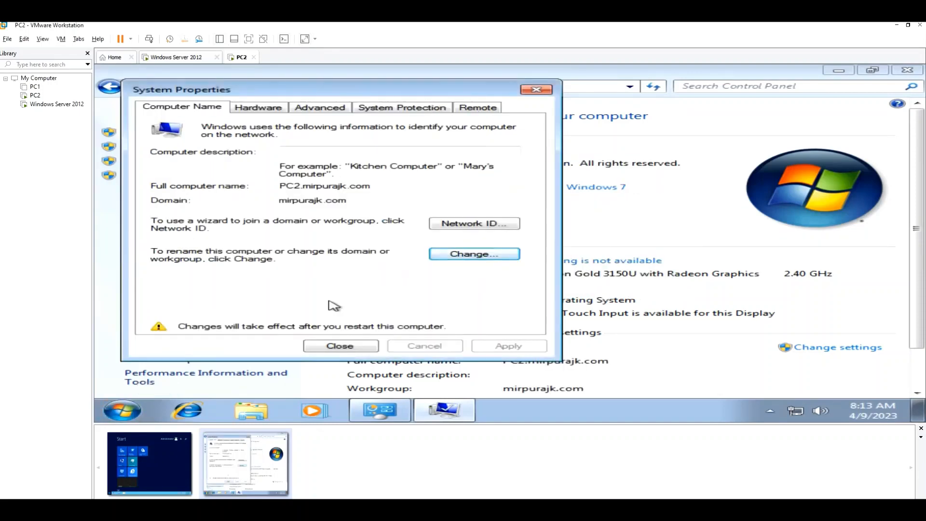
click(338, 345)
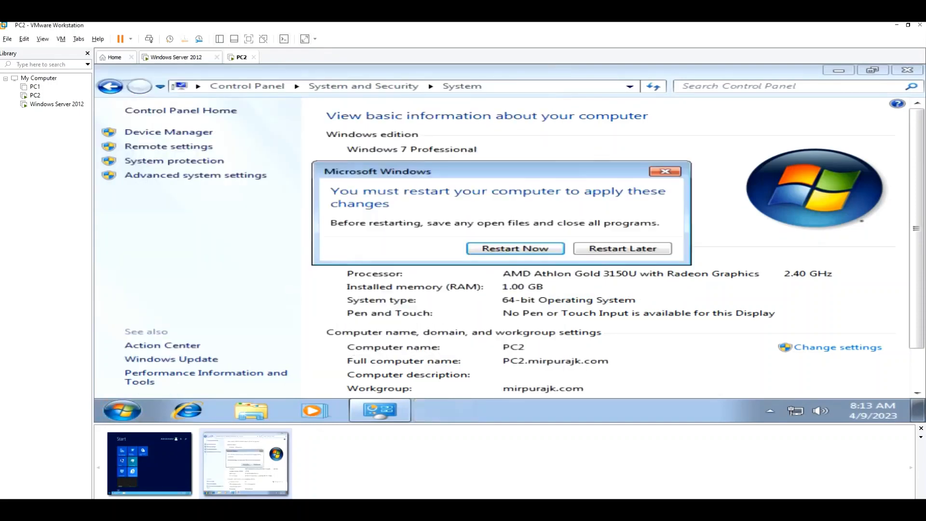
click(514, 250)
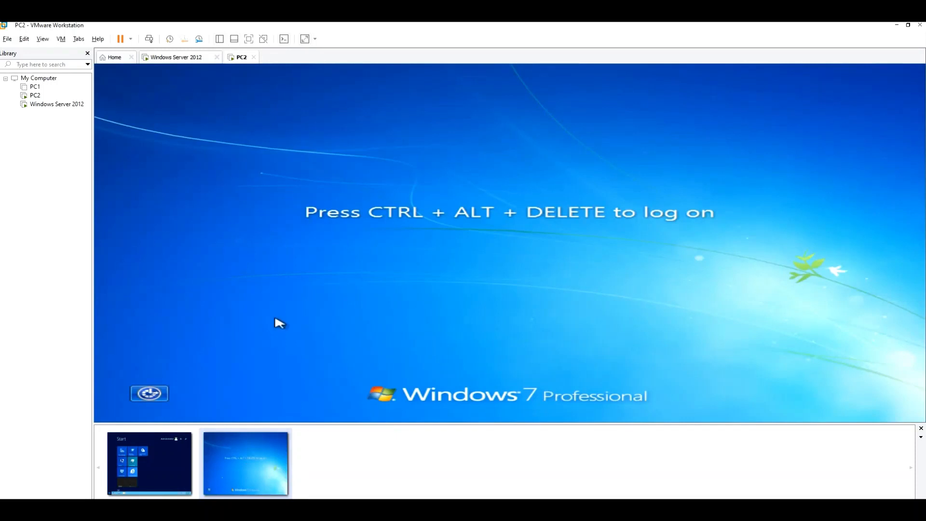
Log on to PC2 and confirm its System page shows domain mirpurajk.com
key(ctrl+alt+Insert)
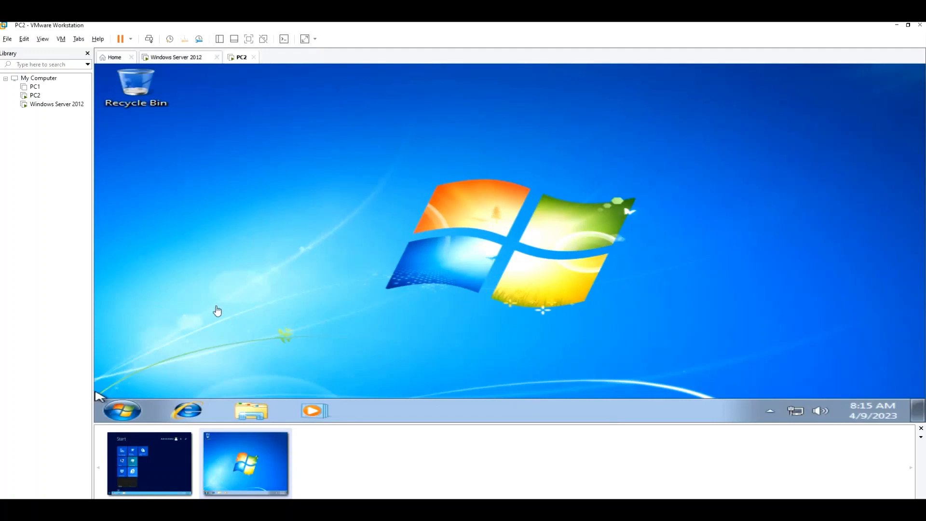
click(123, 411)
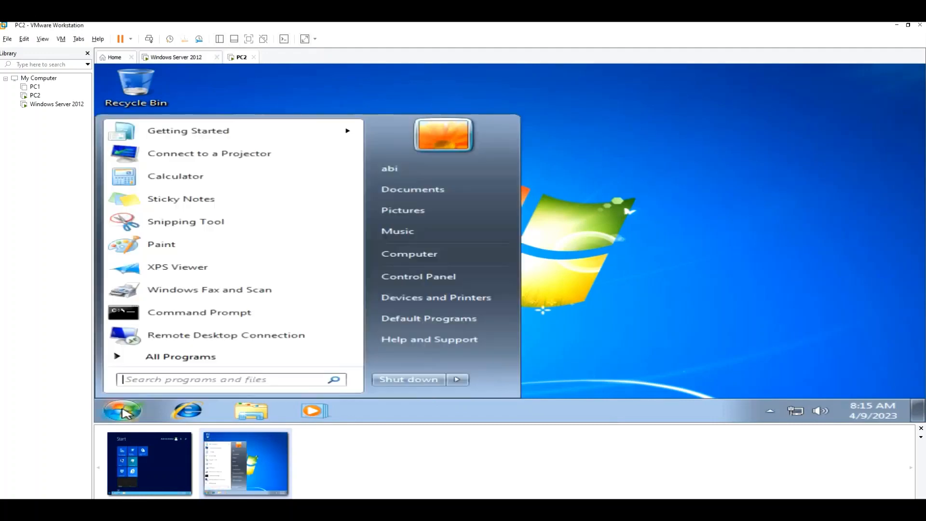
click(409, 276)
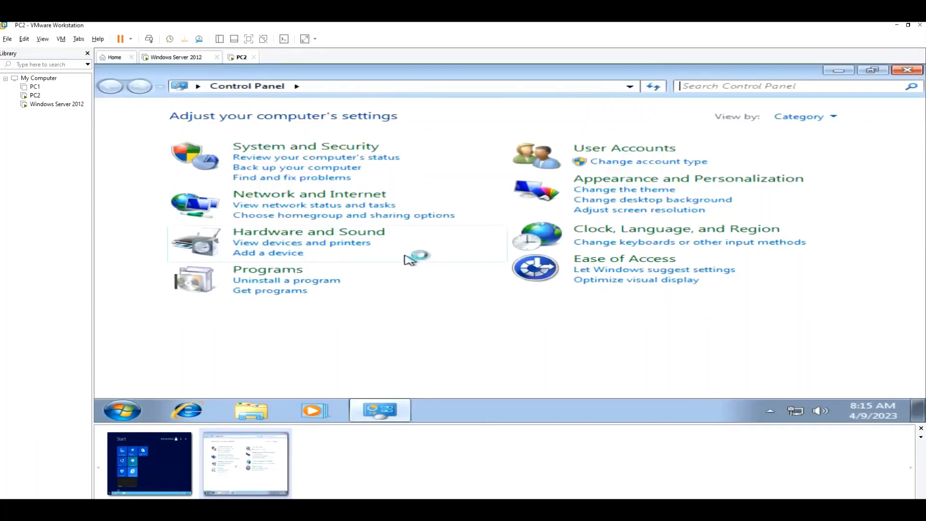
click(295, 150)
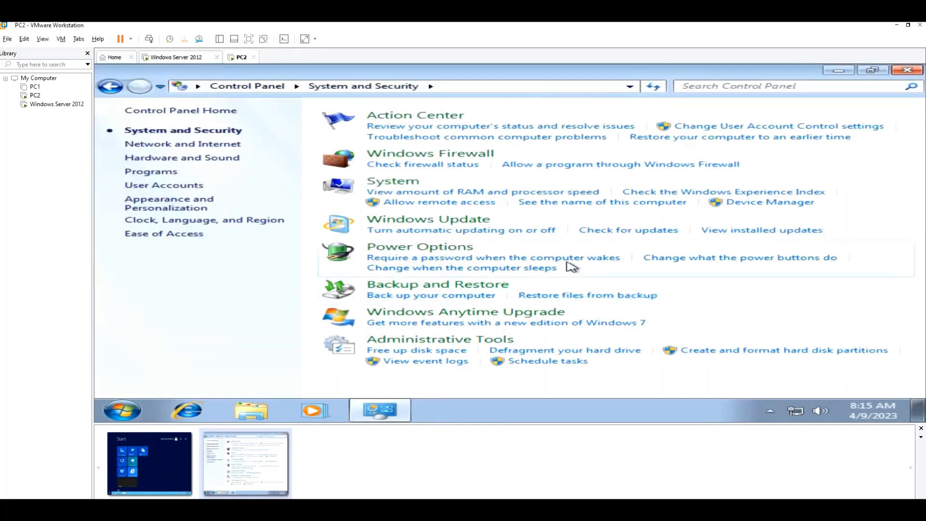
click(583, 204)
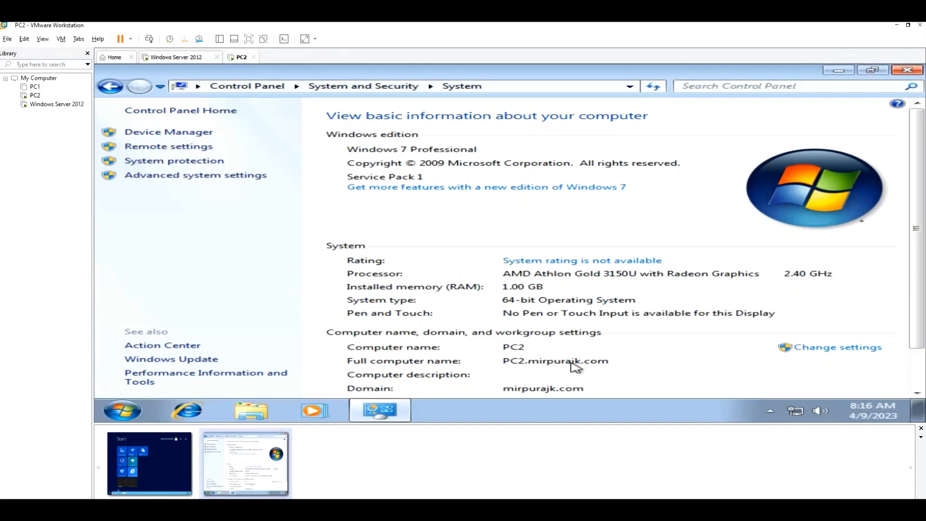
Go back to Control Panel home and open PC2's Network and Sharing Center
click(108, 88)
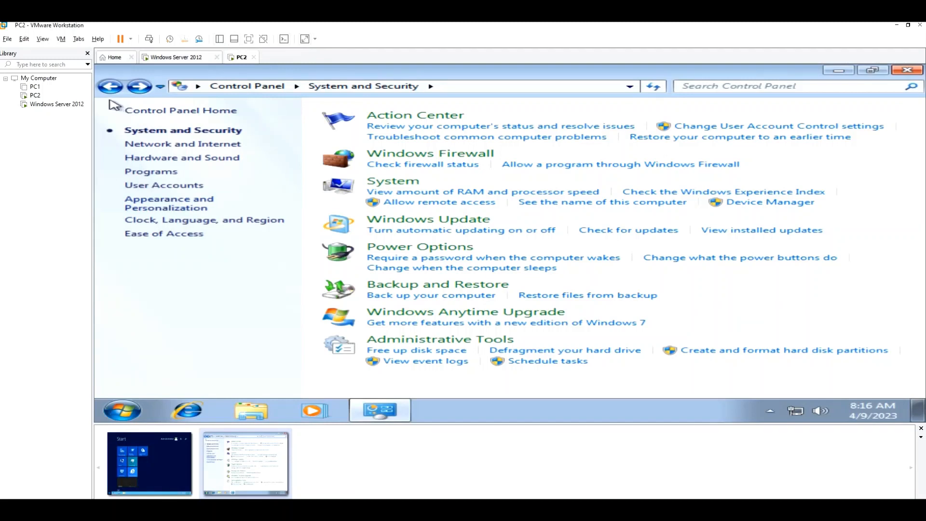
click(110, 92)
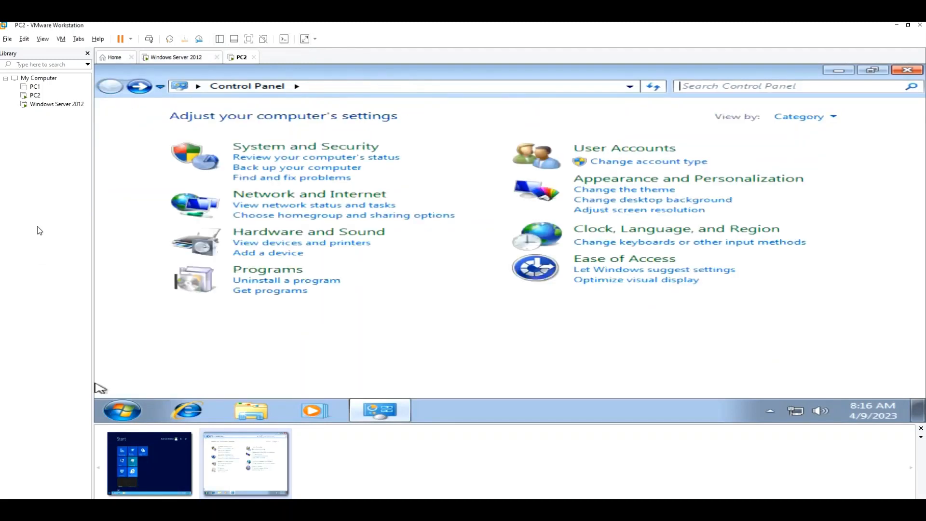
click(269, 196)
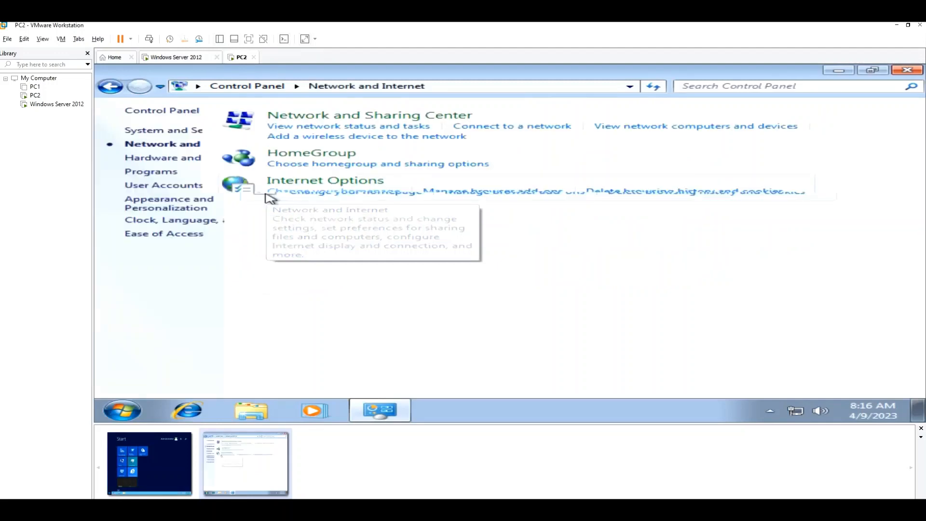
click(408, 117)
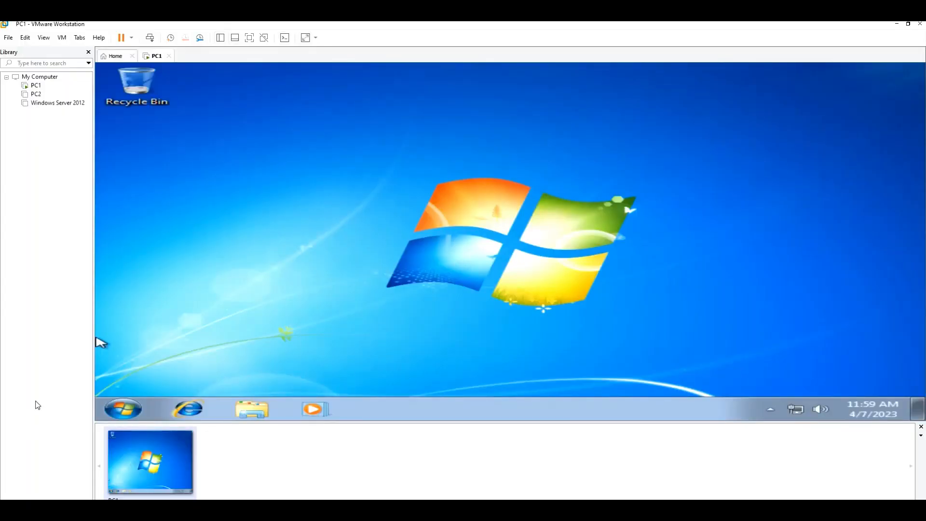
Run ipconfig in a Command Prompt on PC1 to show its IP address
click(124, 409)
click(162, 356)
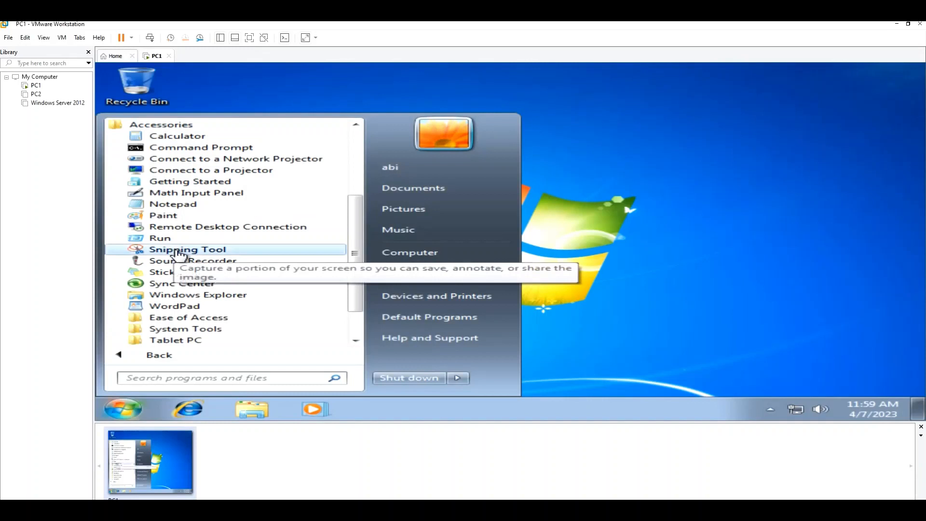
click(181, 148)
text(ipconfig)
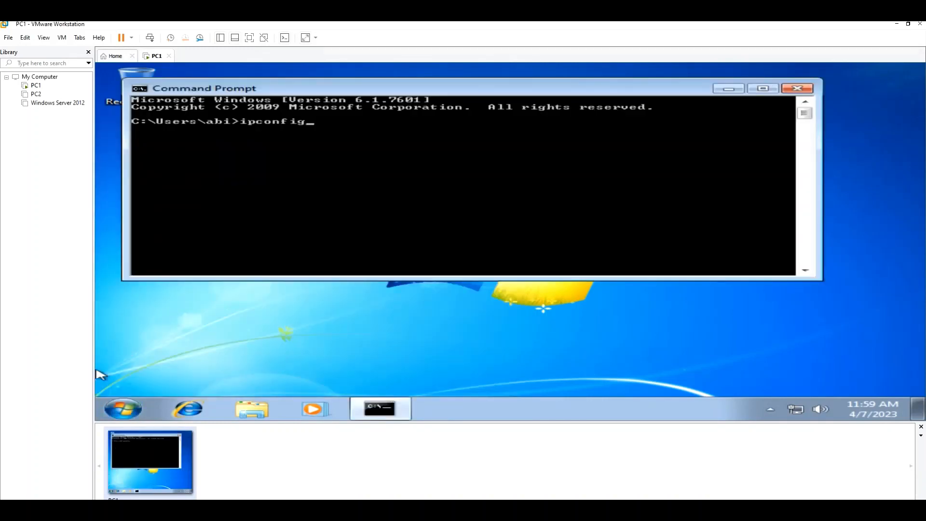
key(Return)
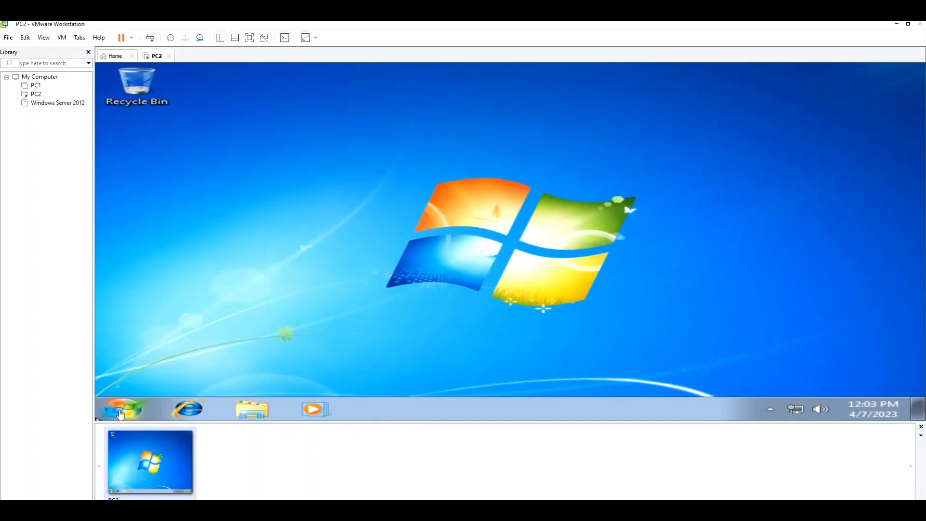
Run ipconfig in a Command Prompt on PC2 to show its IP address
click(126, 410)
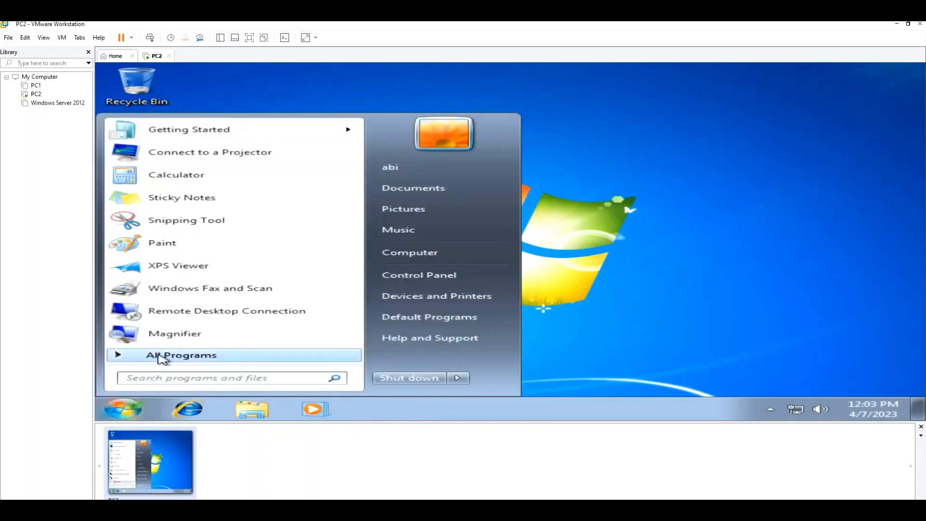
click(161, 355)
click(167, 250)
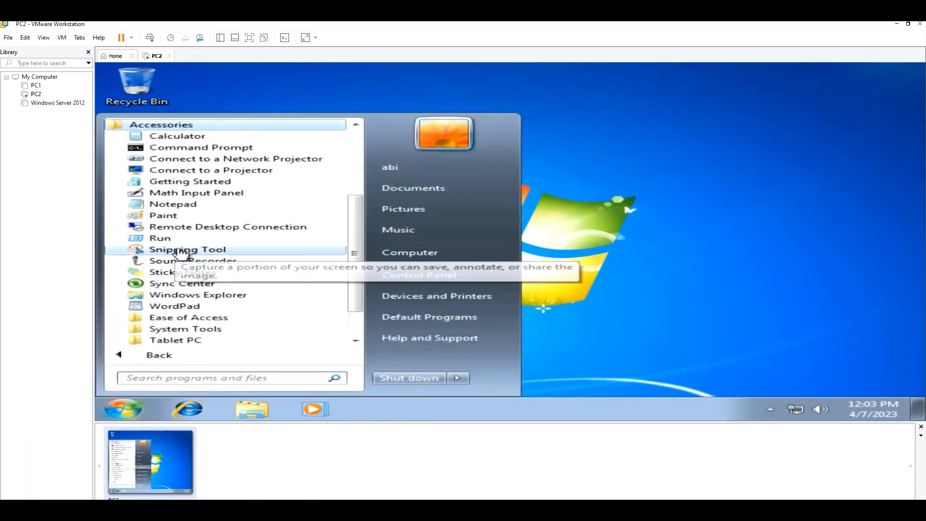
click(190, 150)
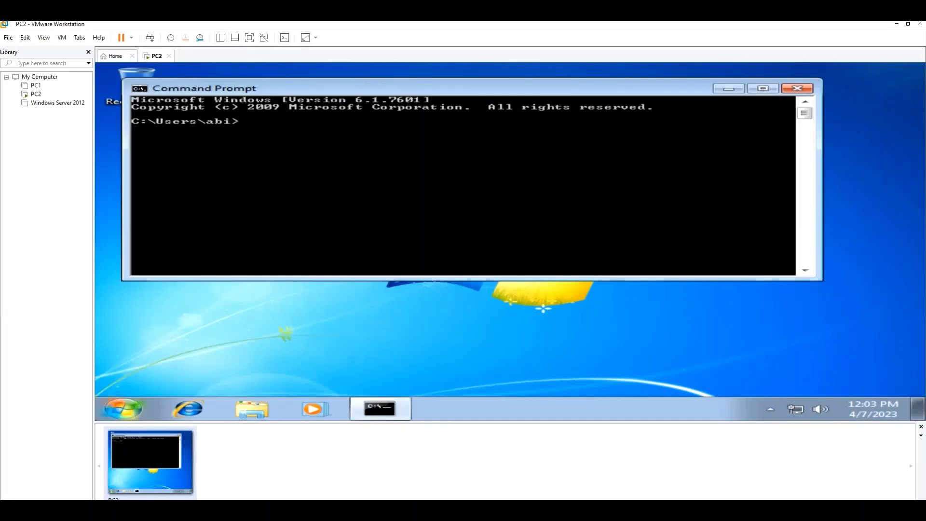
text(ipconfig)
key(Return)
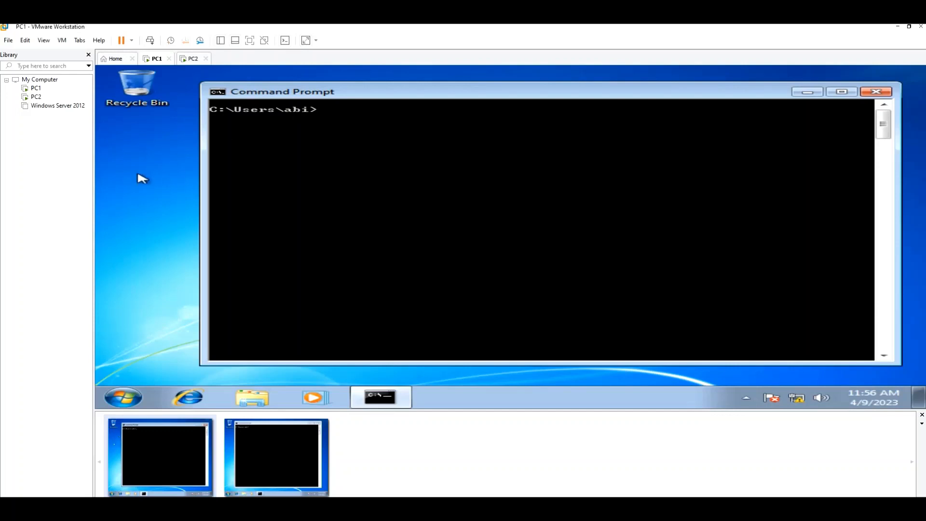
Ping 192.168.98.139 from PC1 and 192.168.98.138 from PC2
text(ping 192.168.98.)
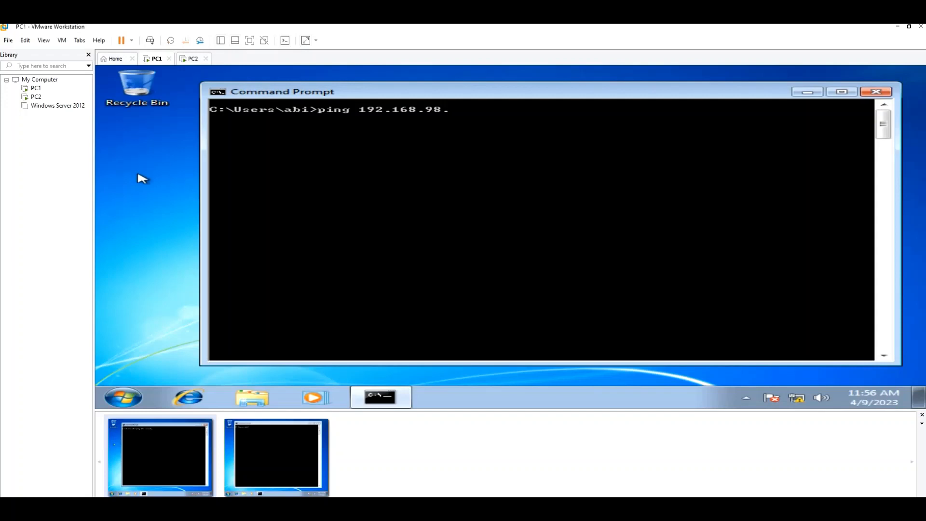
text(139)
key(Return)
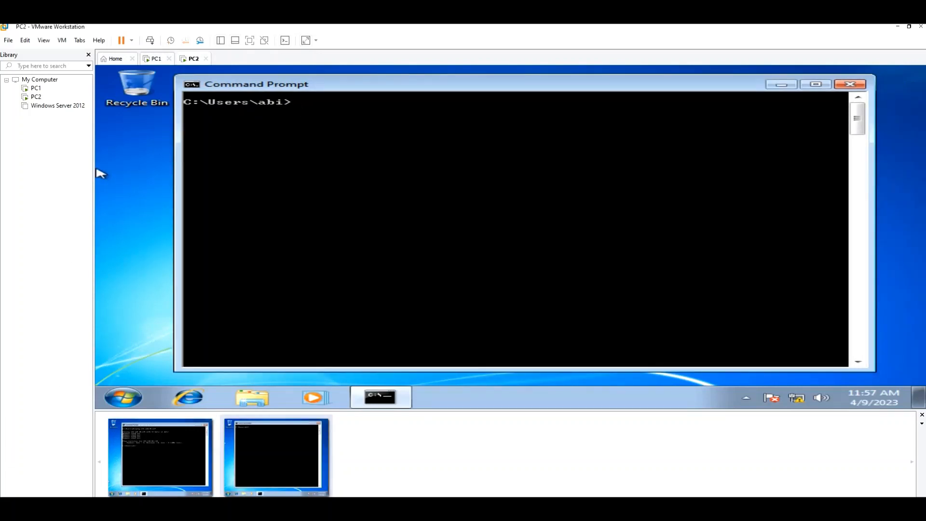
text(ping)
key(BackSpace)
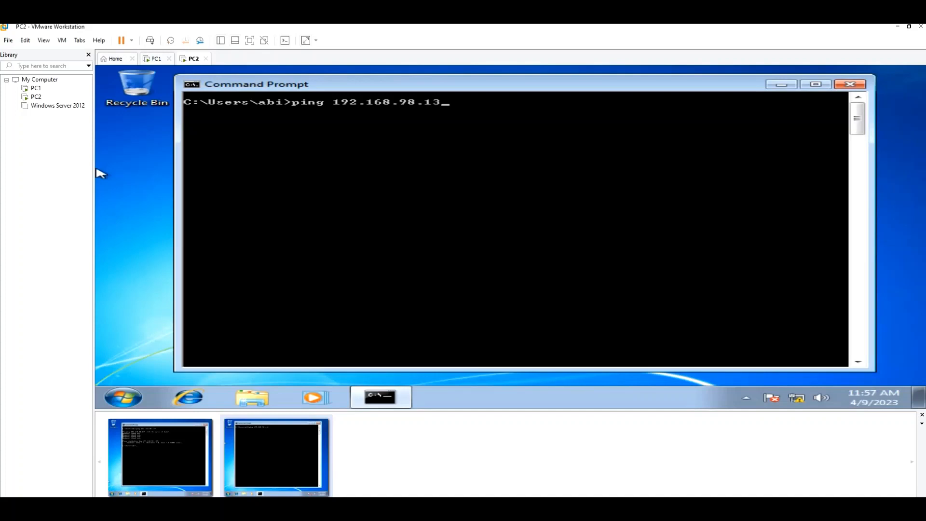
text(8)
key(Return)
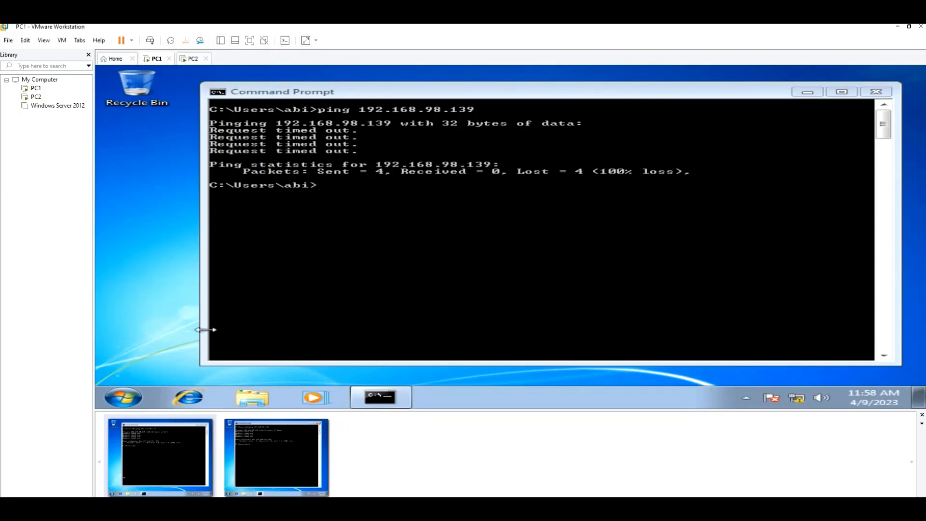
On PC1, open Advanced sharing settings via Control Panel's Network and Sharing Center
click(124, 399)
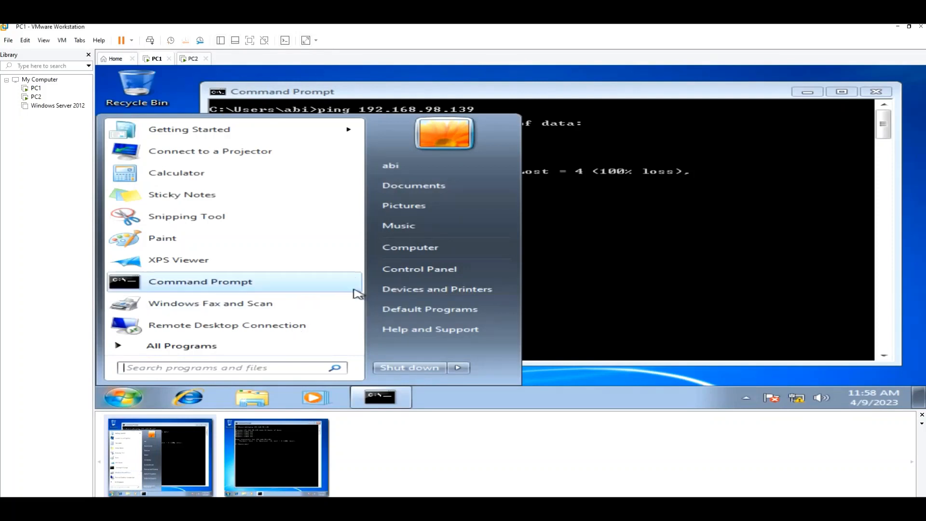
click(405, 270)
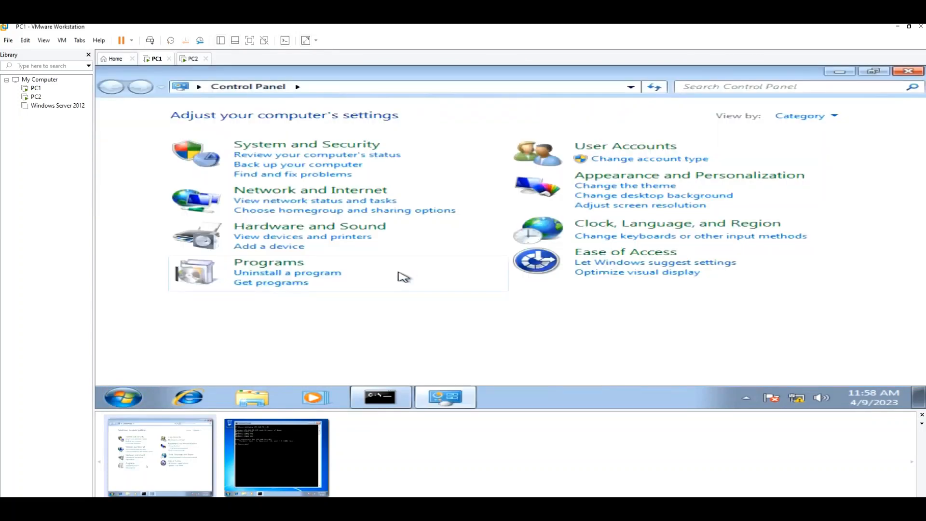
click(318, 194)
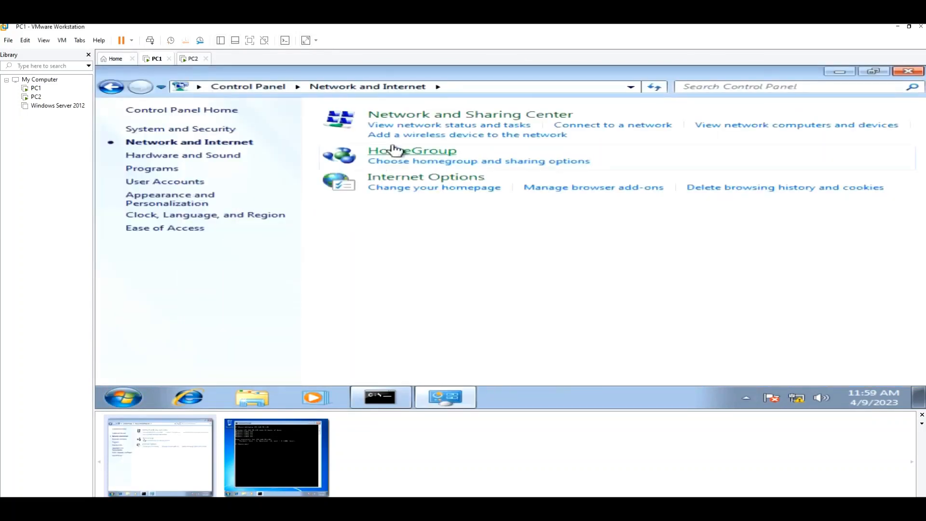
click(408, 119)
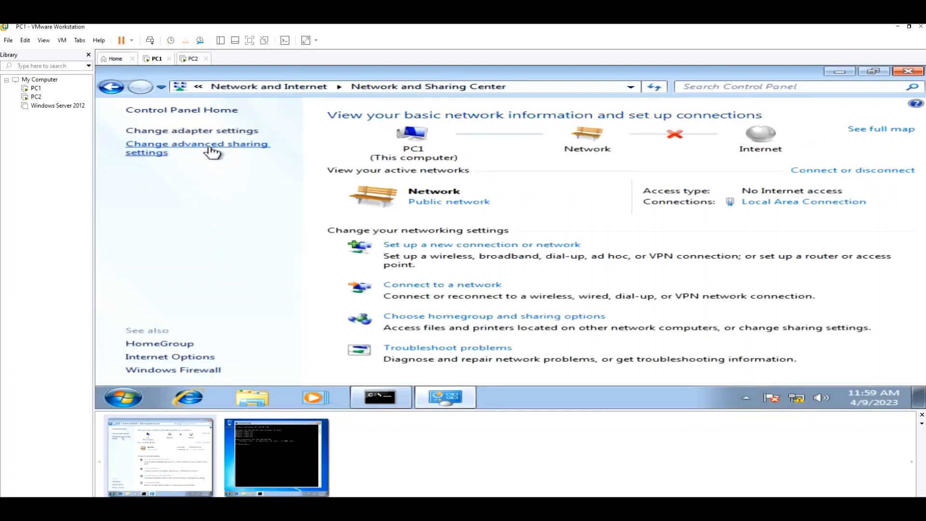
click(207, 144)
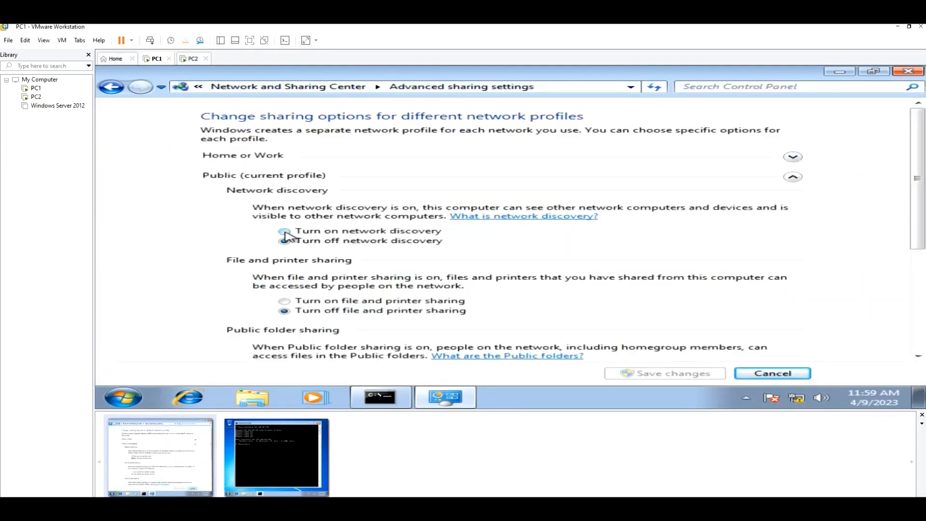
Turn on network discovery and file and printer sharing for Public and Home or Work, save, and switch to PC2
click(285, 232)
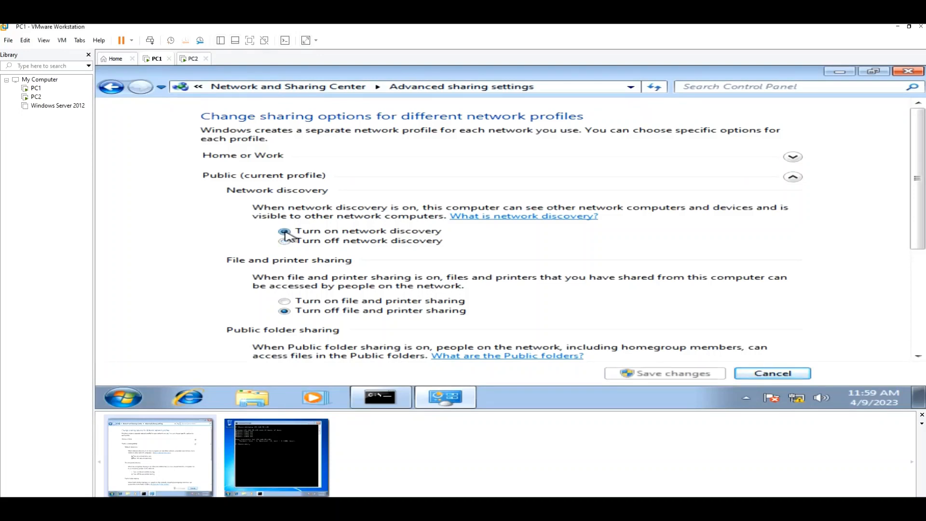
click(285, 301)
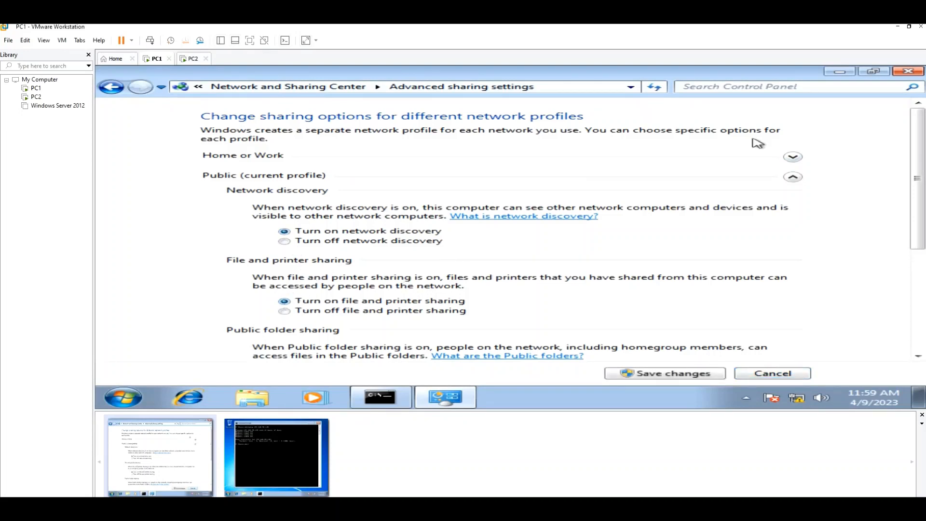
click(793, 179)
click(793, 157)
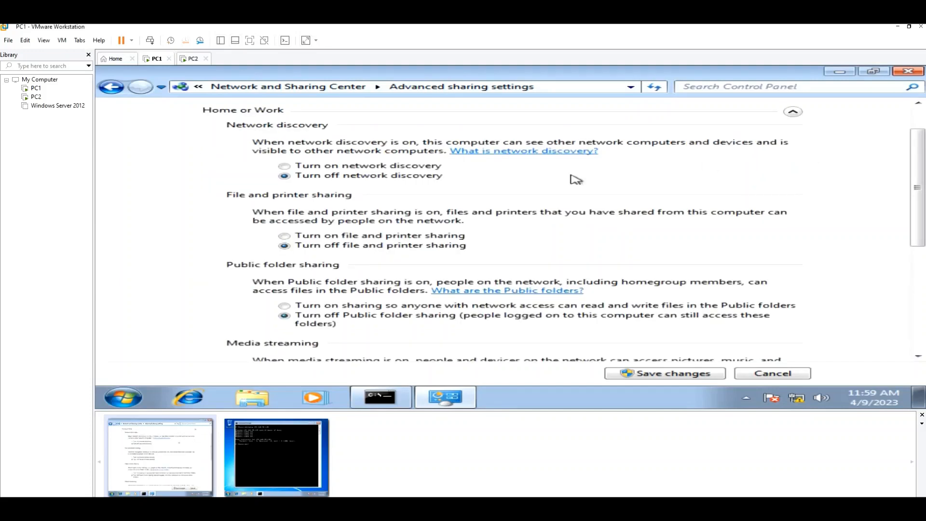
click(285, 166)
click(284, 236)
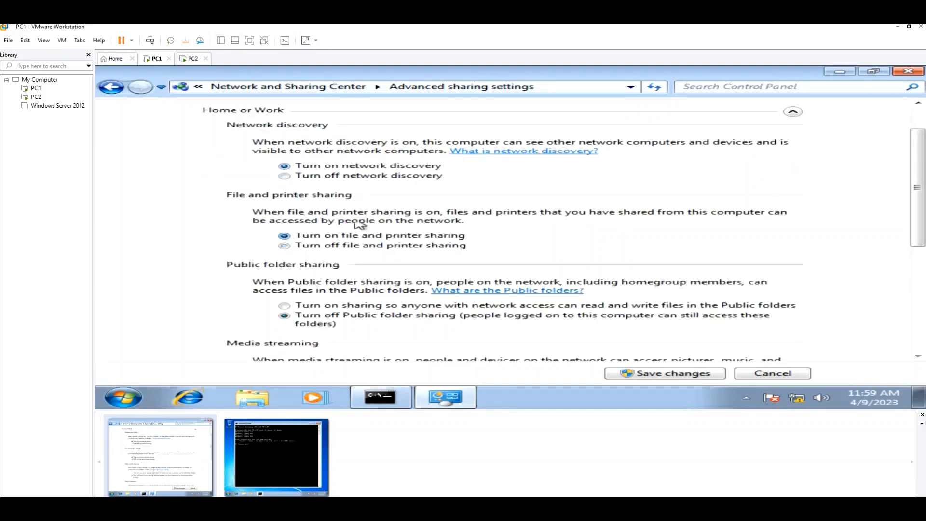
click(792, 112)
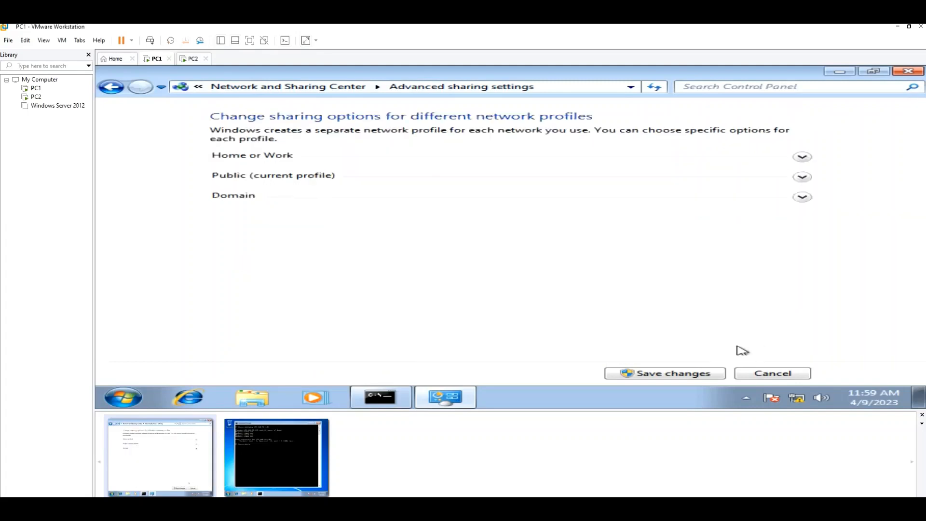
click(661, 377)
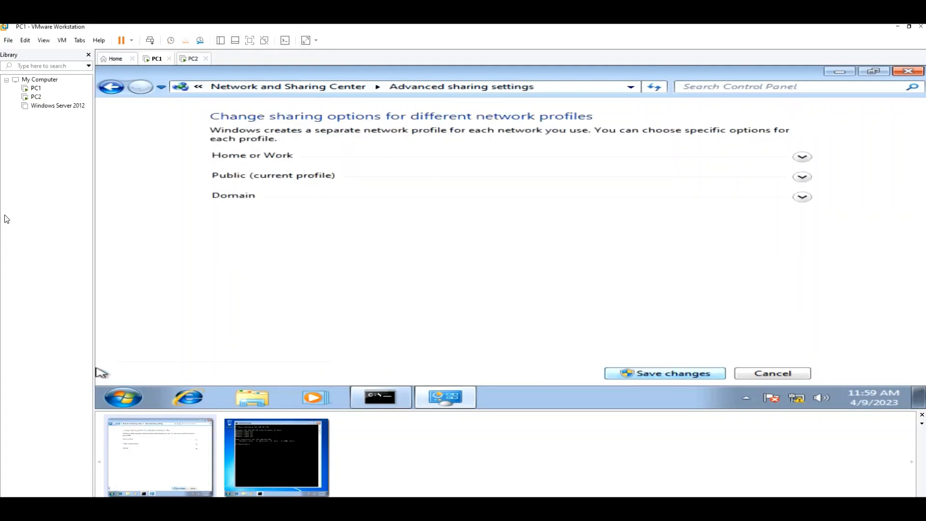
click(273, 454)
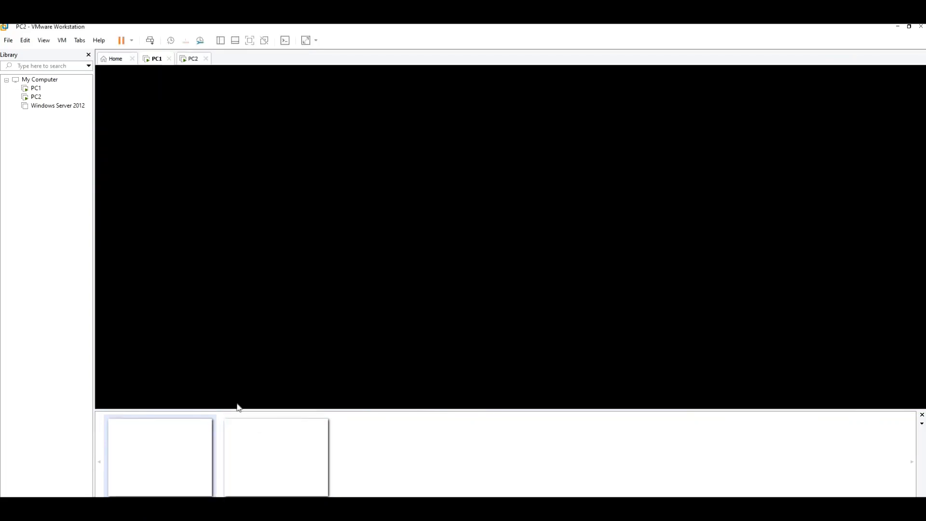
On PC2, open Advanced sharing settings via Control Panel's Network and Sharing Center
click(127, 398)
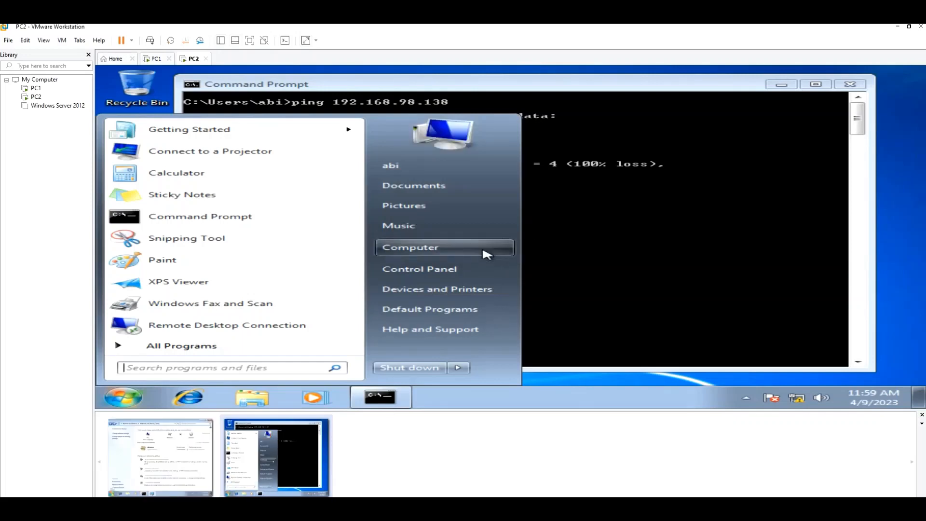
click(444, 270)
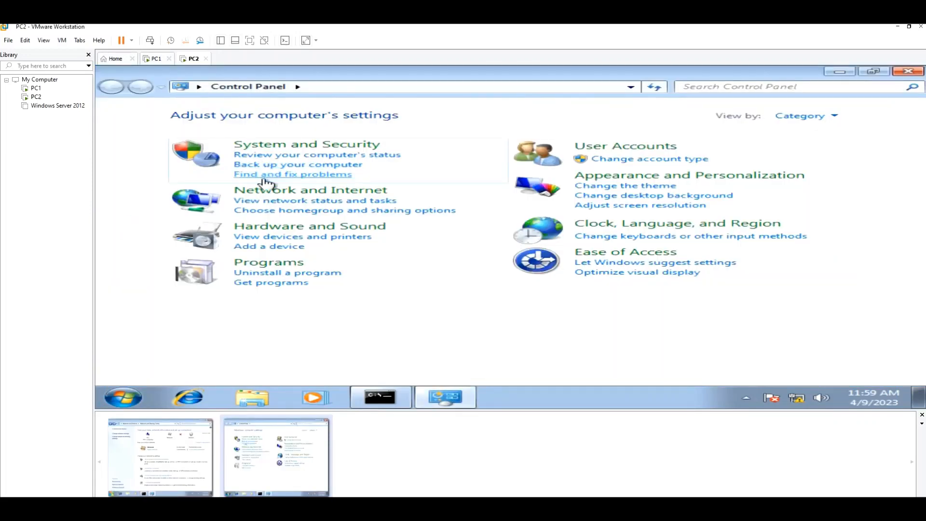
click(266, 194)
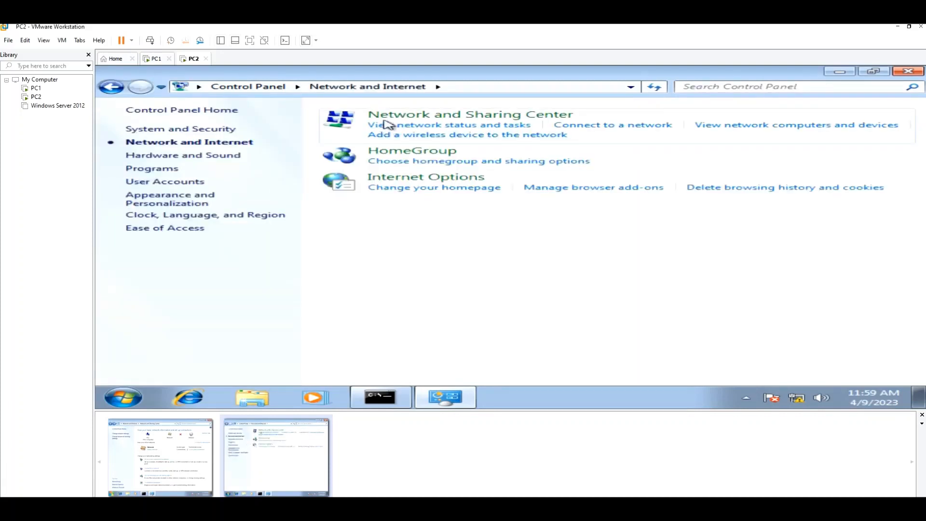
click(387, 115)
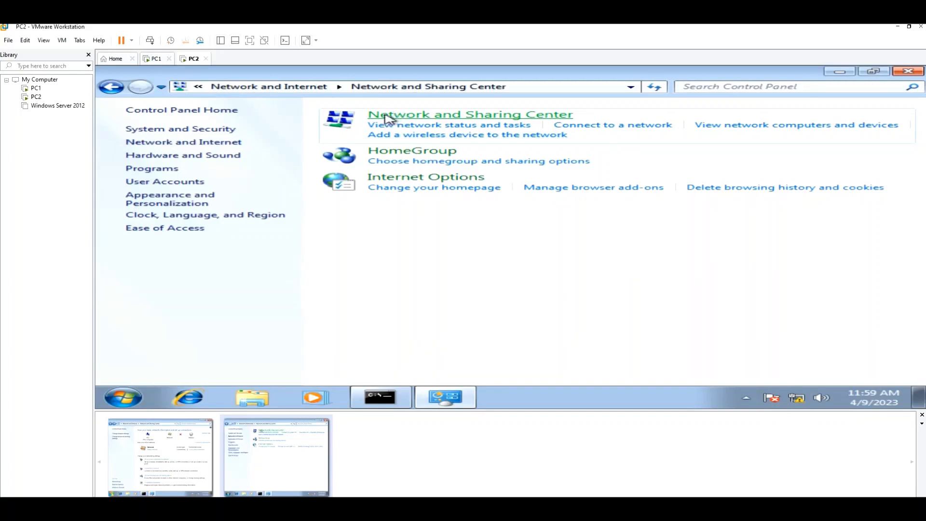
click(249, 147)
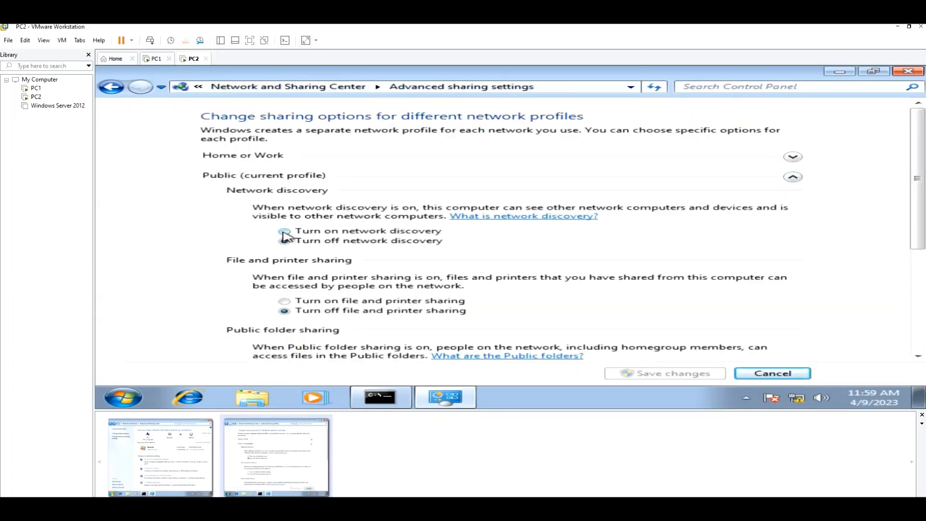
Enable network discovery and file and printer sharing for Public and Home or Work, then save
click(284, 232)
click(284, 301)
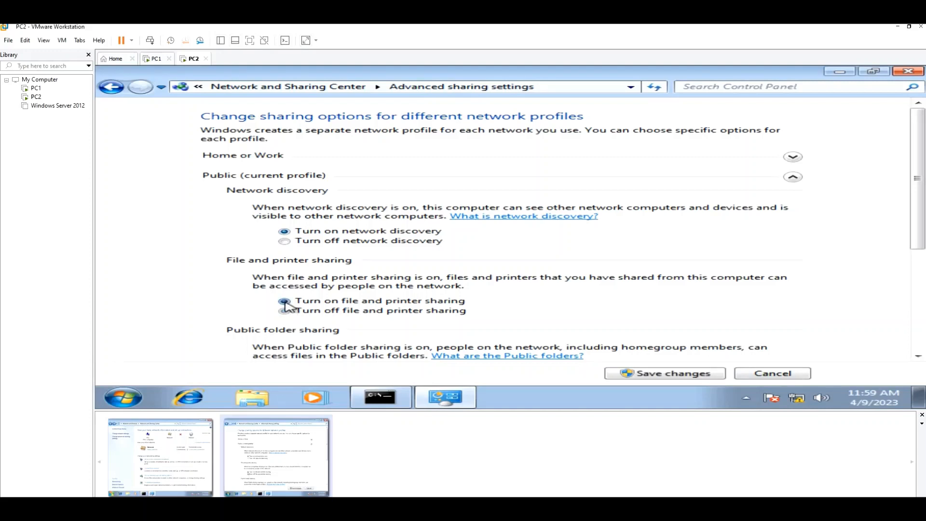
click(792, 179)
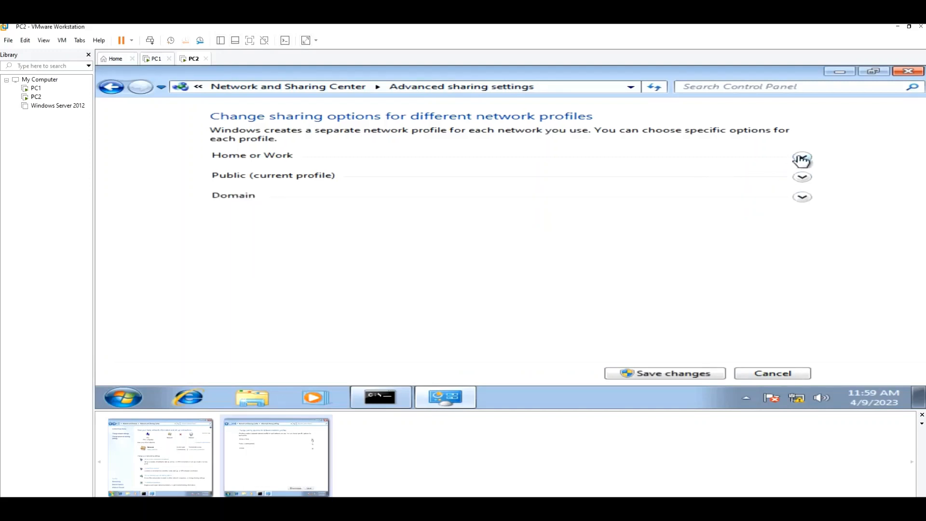
click(793, 157)
click(294, 167)
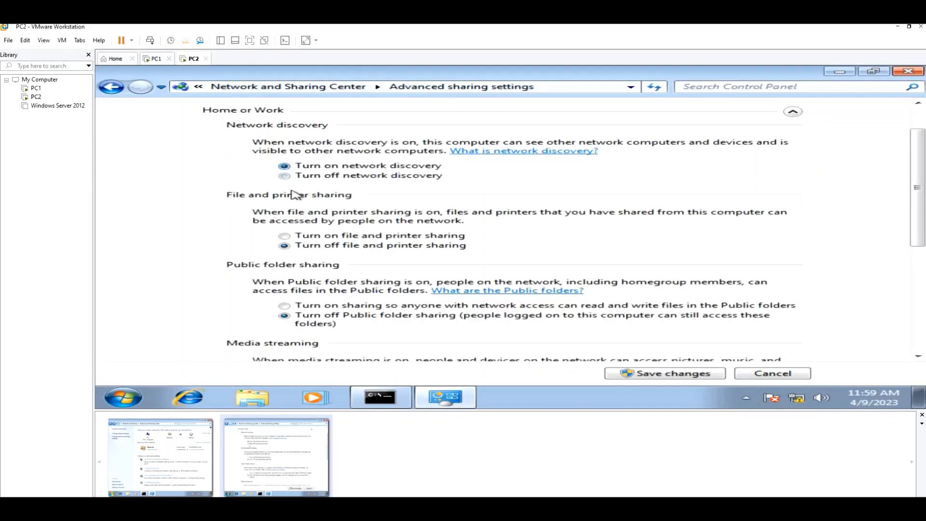
click(285, 236)
click(649, 374)
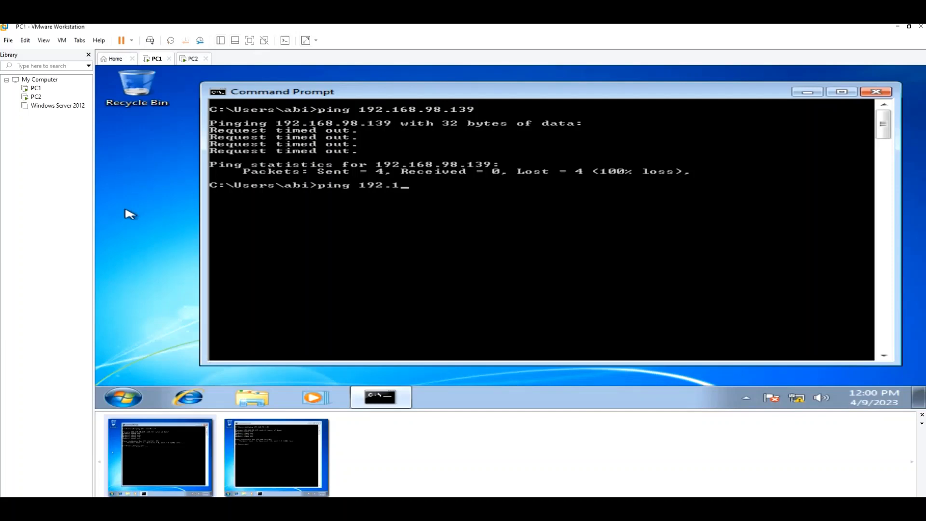
Ping 192.168.98.139 from PC1, getting four replies with 0% loss, then switch to PC2
text(68.98.139)
key(Return)
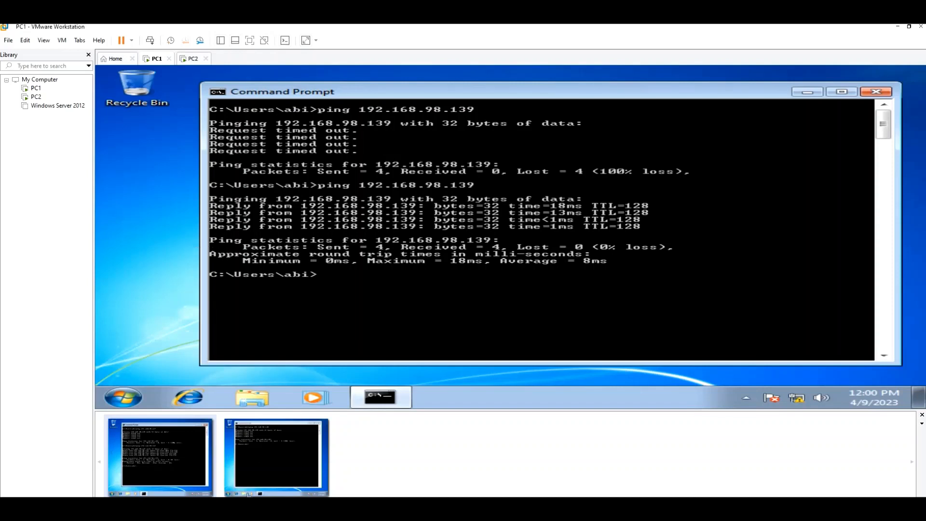
click(257, 437)
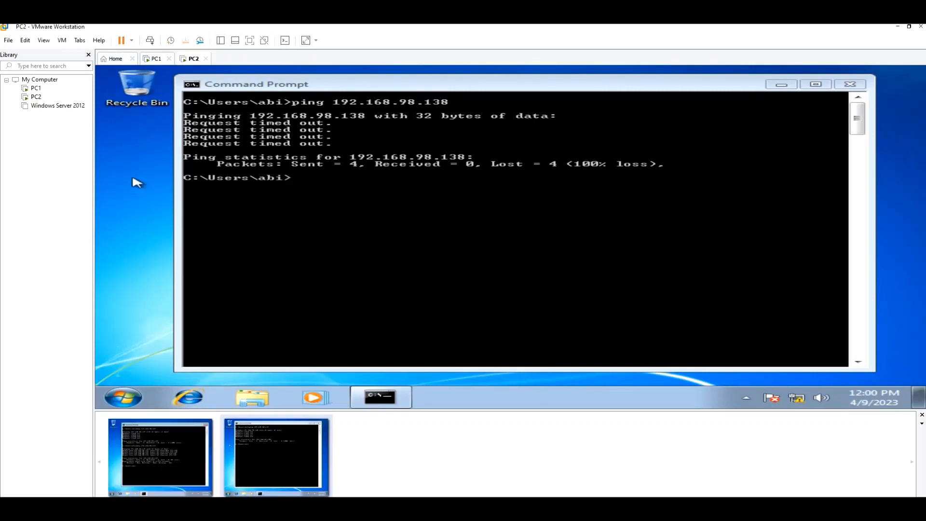
Run ping 192.168.98.138 in PC2's Command Prompt
click(300, 180)
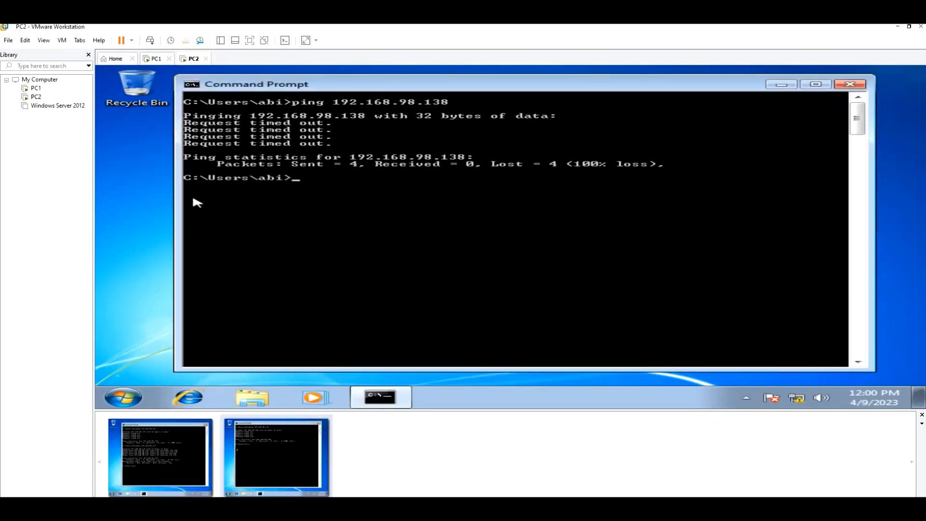
text(ping 192.168.98.)
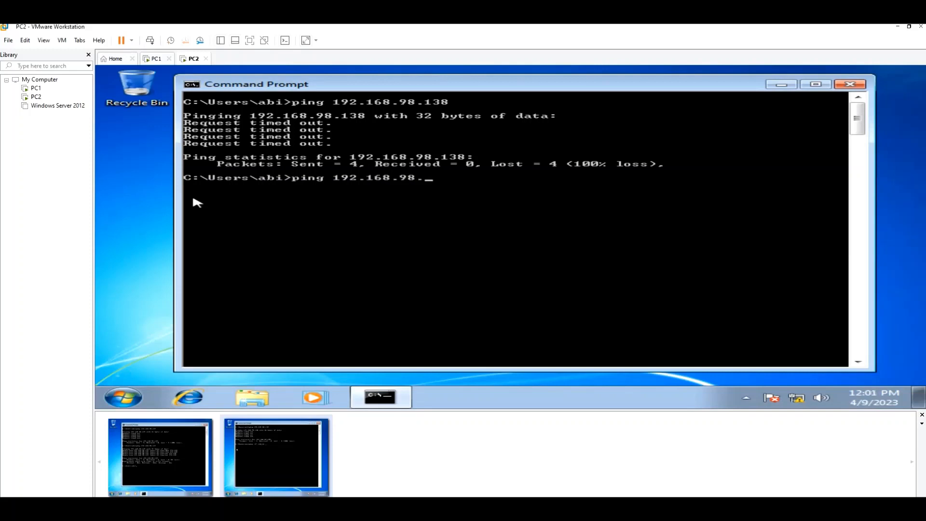
text(138)
key(Return)
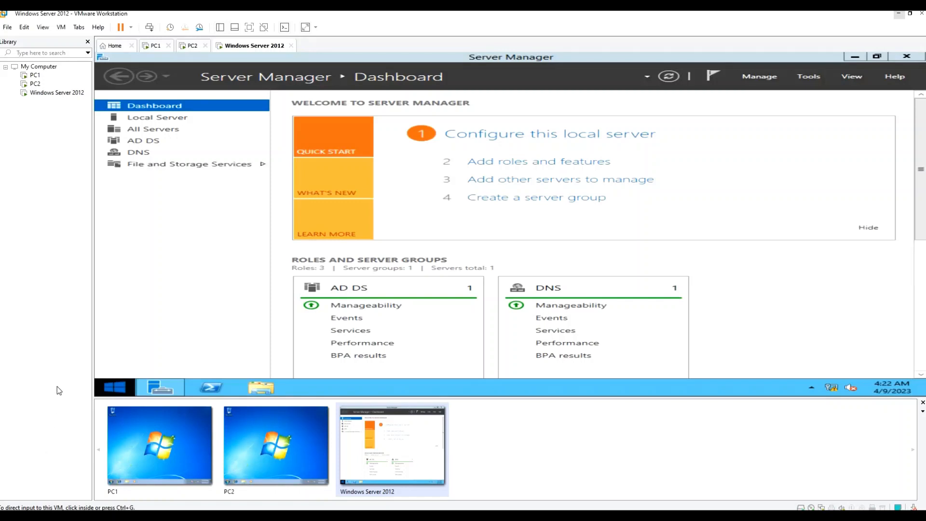
On the server, browse Network in File Explorer and turn on network discovery and file sharing
click(265, 389)
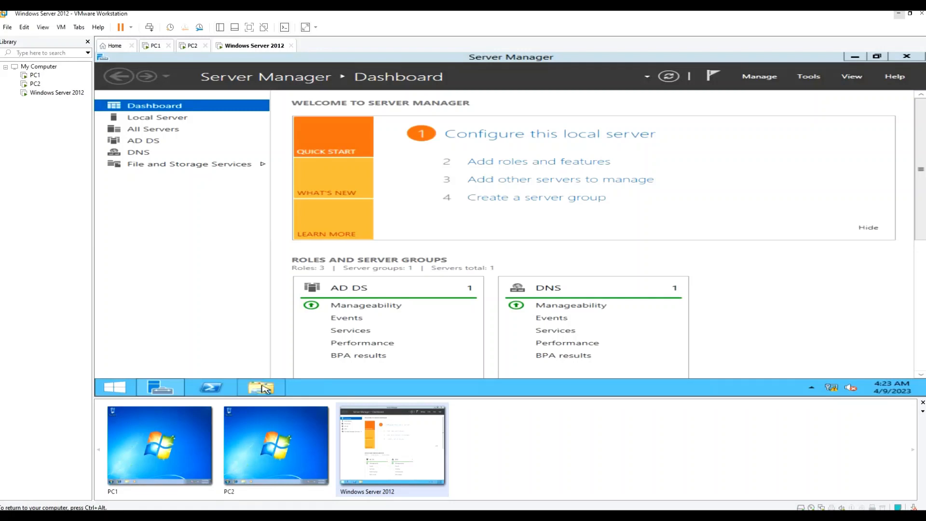
click(265, 389)
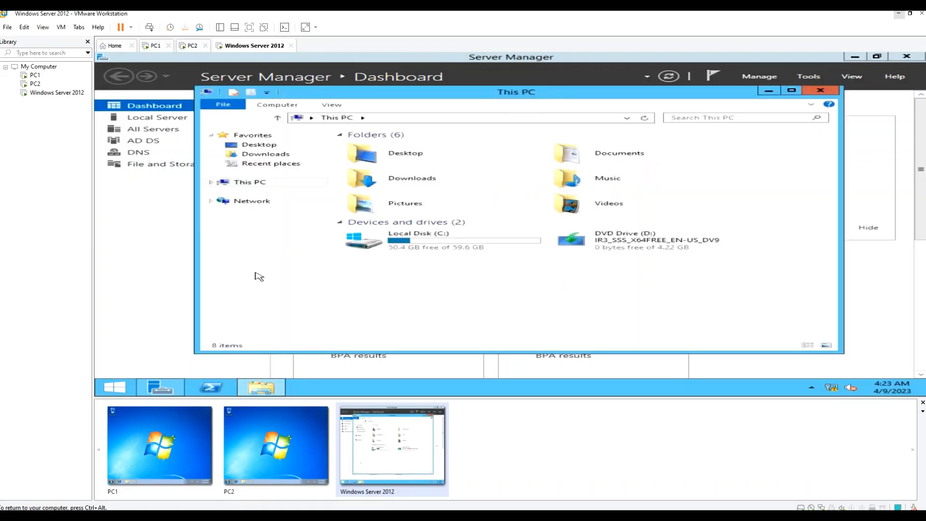
click(255, 201)
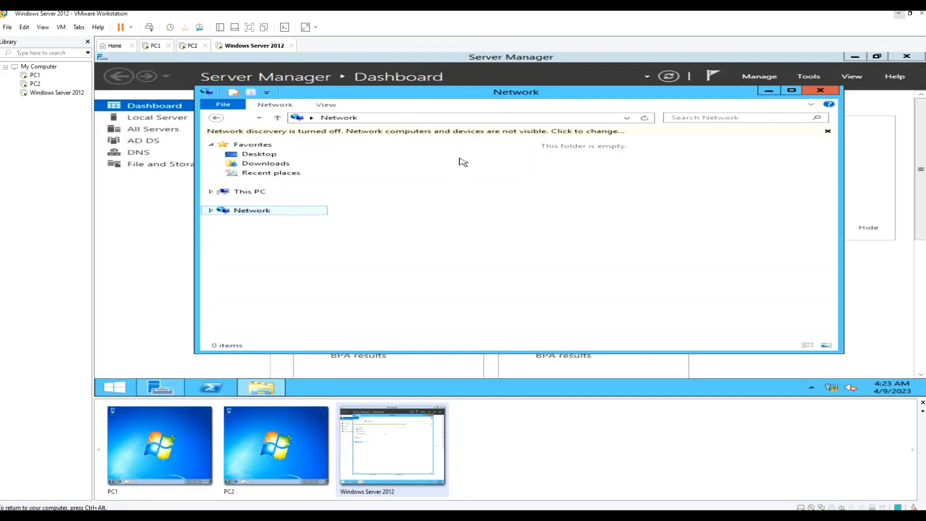
click(566, 134)
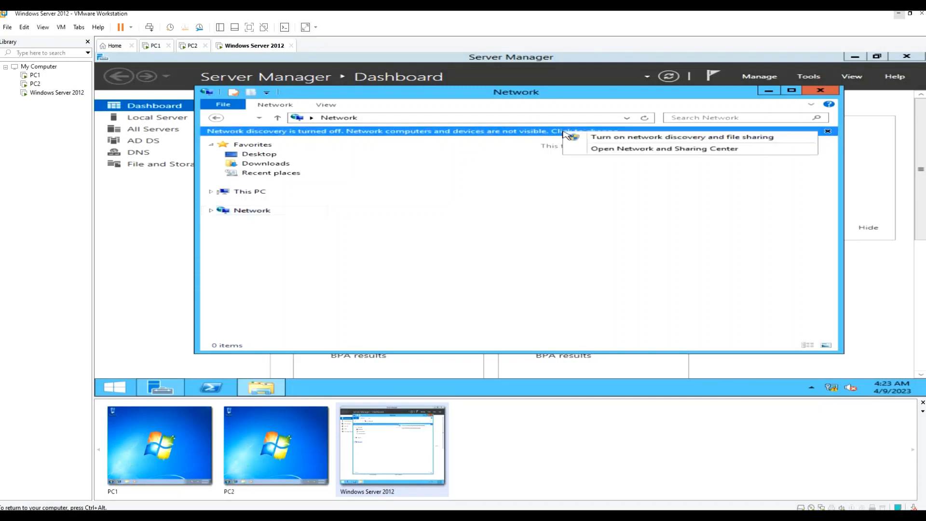
click(639, 139)
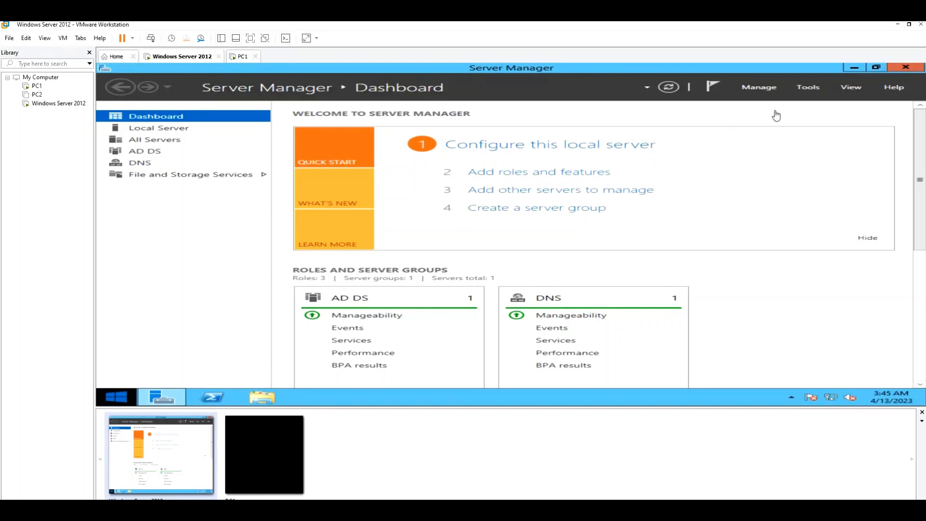
Open Active Directory Users and Computers and start a New > User in the Users container
click(807, 89)
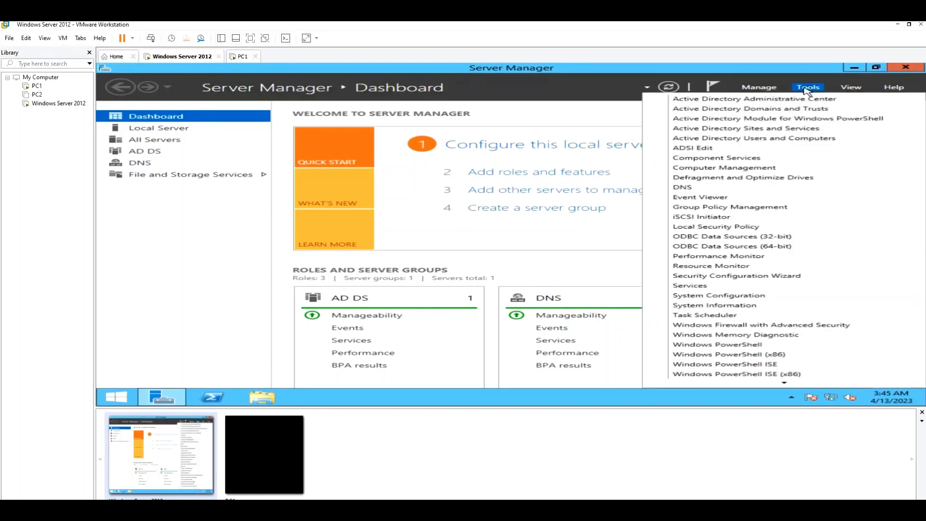
click(737, 140)
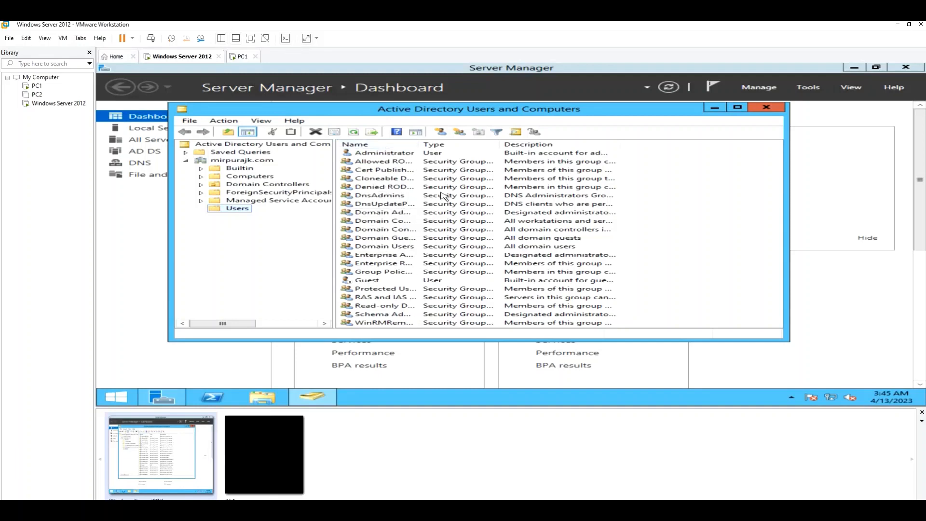
right_click(232, 211)
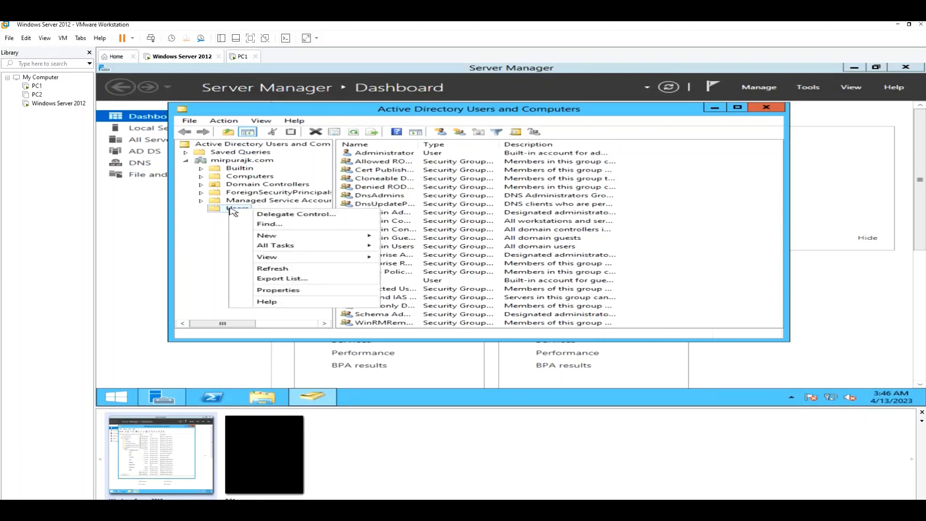
mouse_move(312, 238)
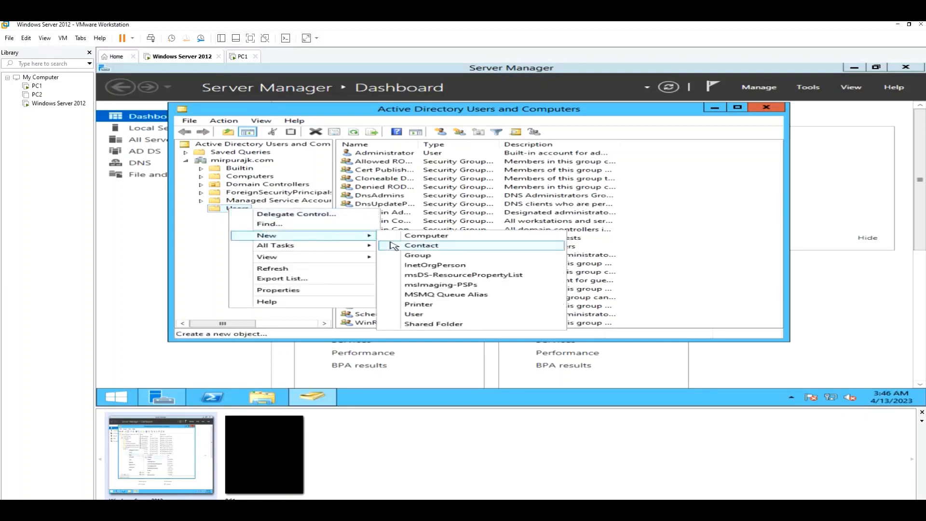
click(418, 314)
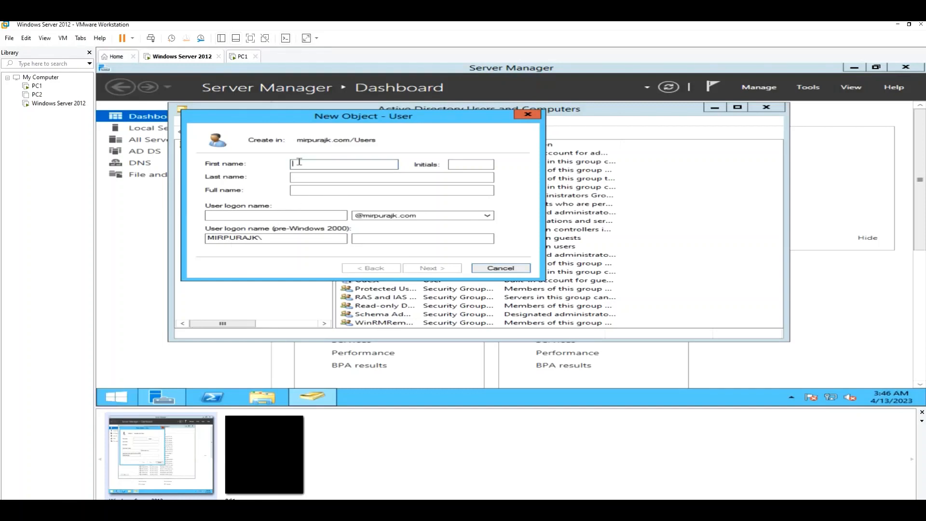
Enter the new user's first and last name and continue to the password page
text(abid)
click(303, 178)
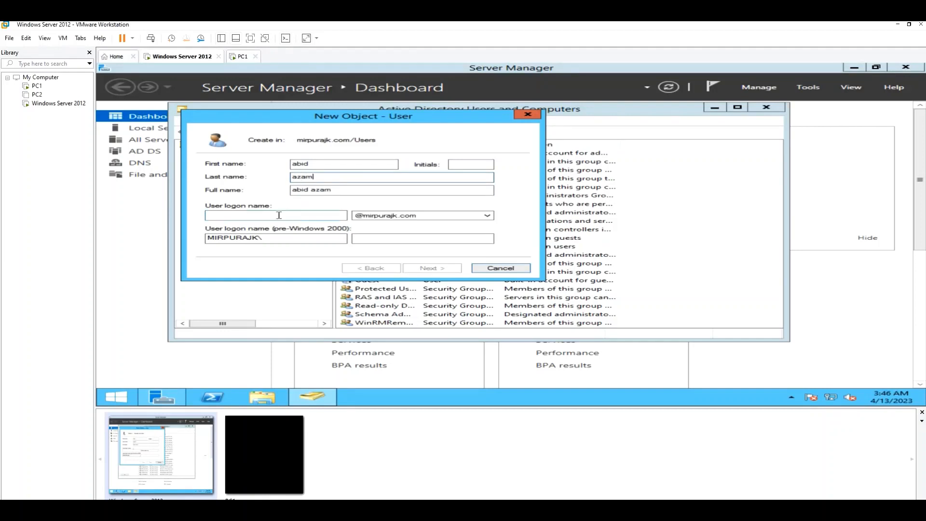
text(aforabid)
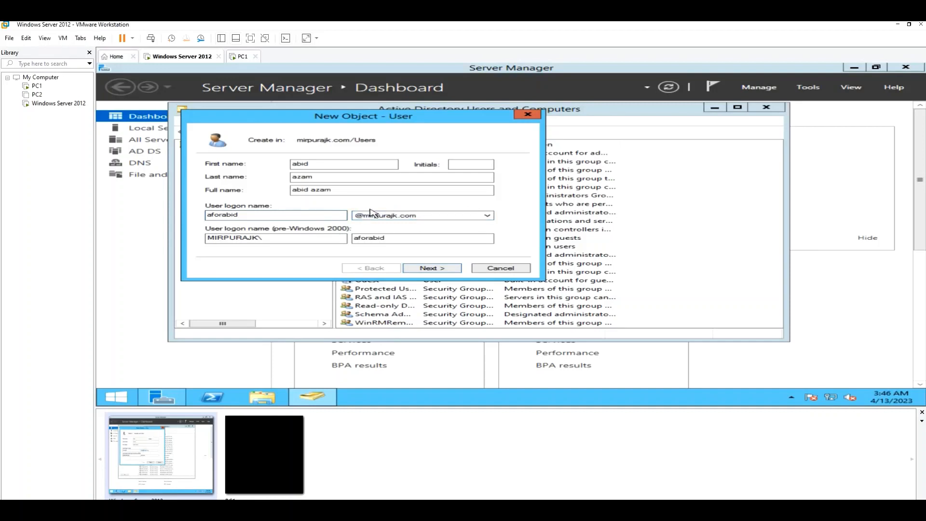
click(429, 269)
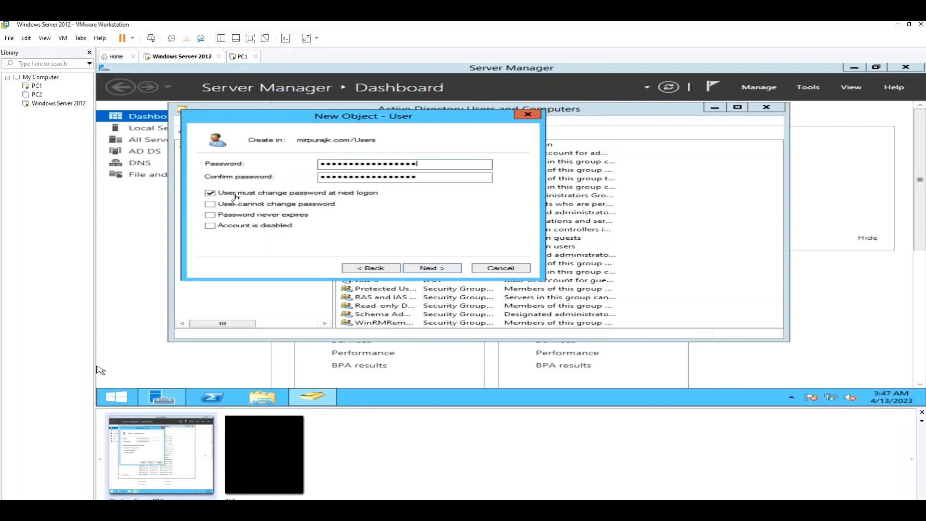
Finish creating the domain user, then switch to PC1
click(427, 270)
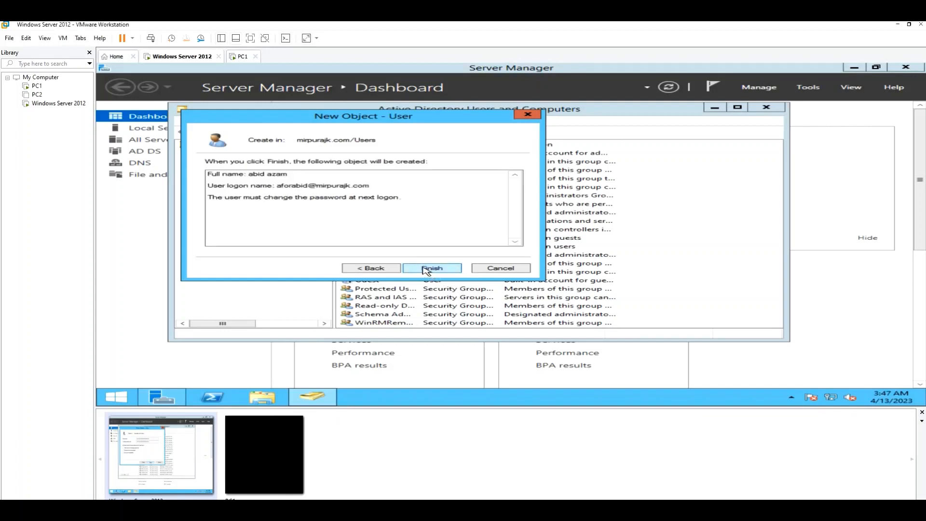
click(439, 269)
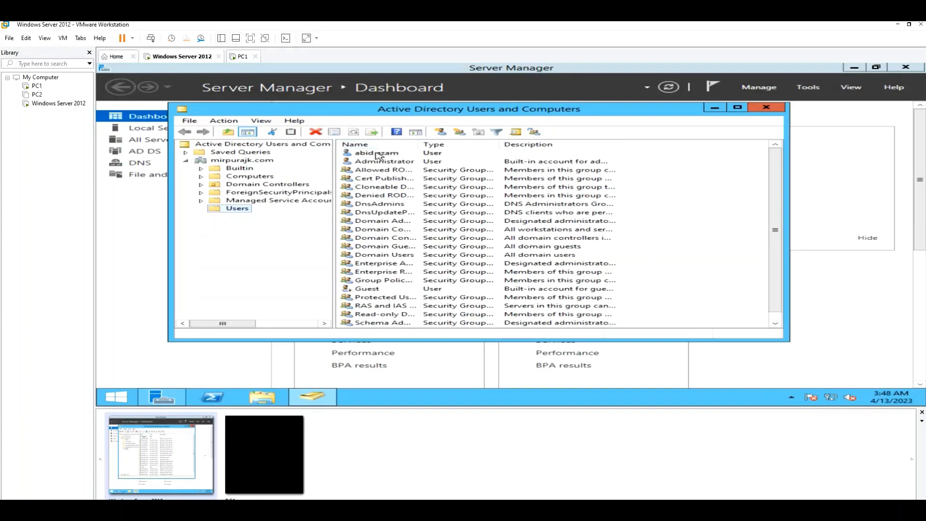
click(261, 441)
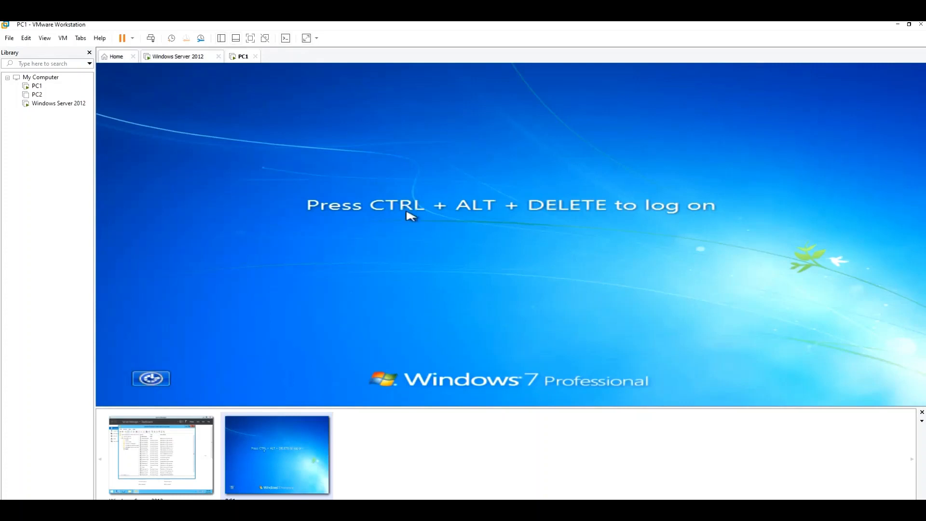
Log on to PC1 as the new domain user and change the required password to a new one
key(ctrl+alt+Insert)
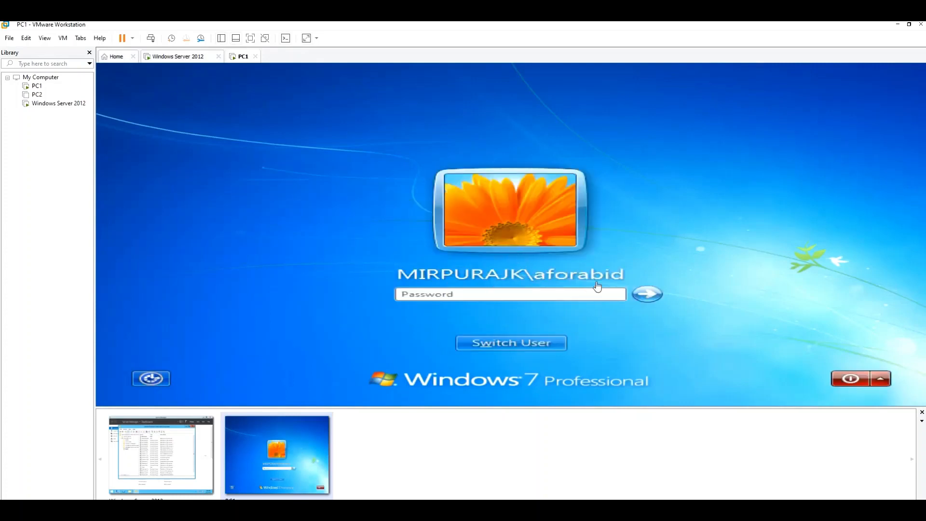
click(435, 293)
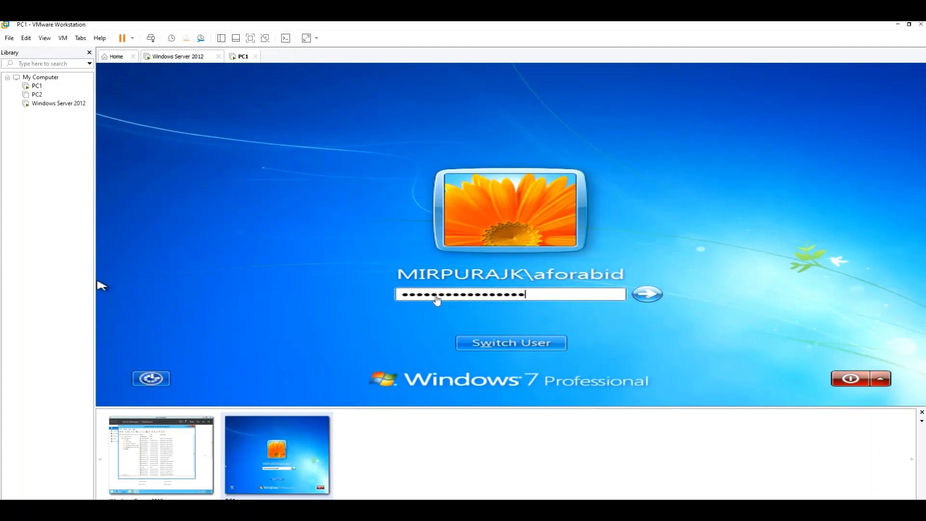
click(647, 294)
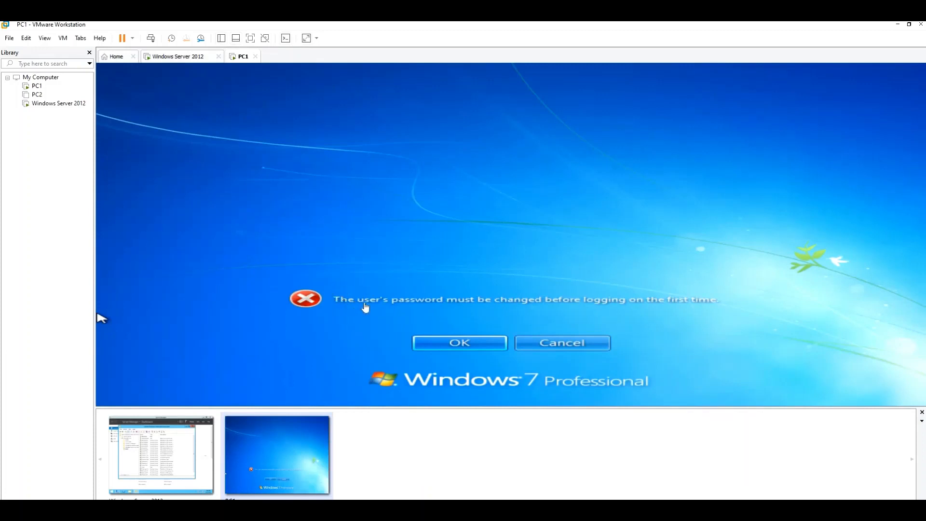
click(449, 344)
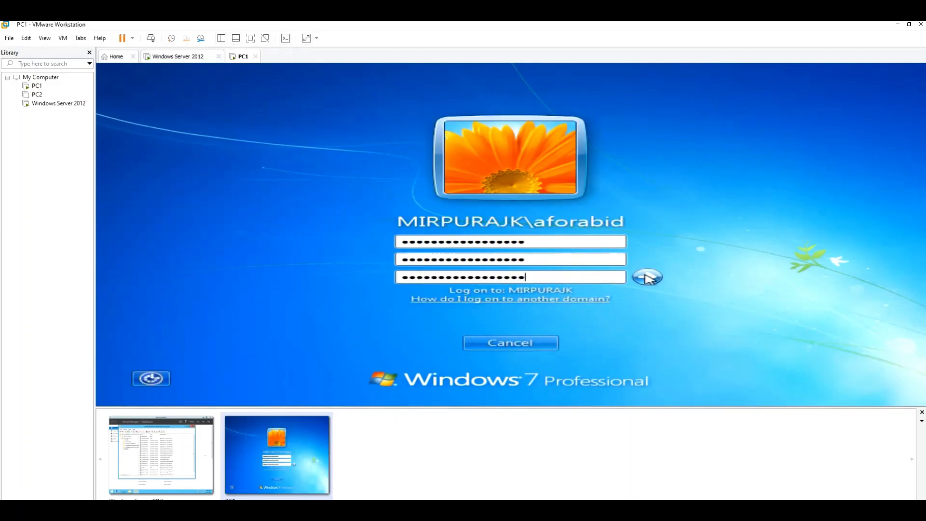
click(647, 278)
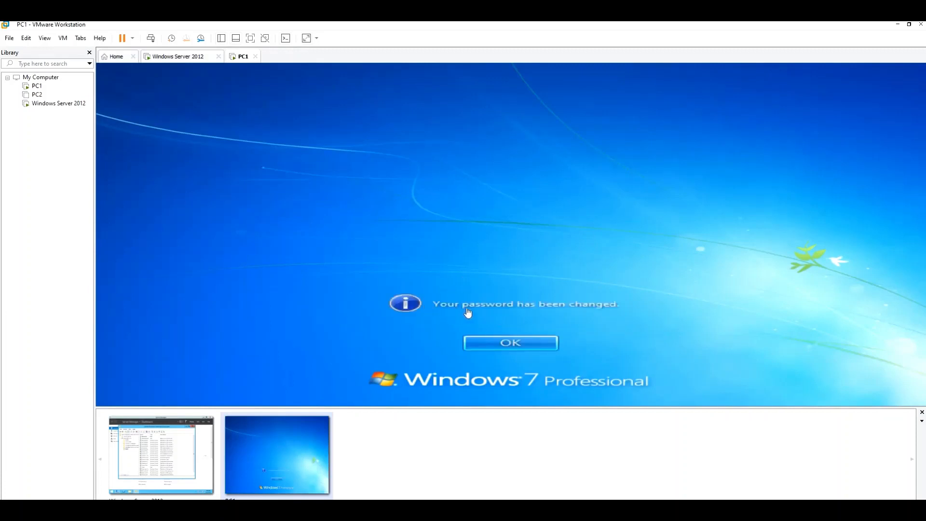
click(507, 344)
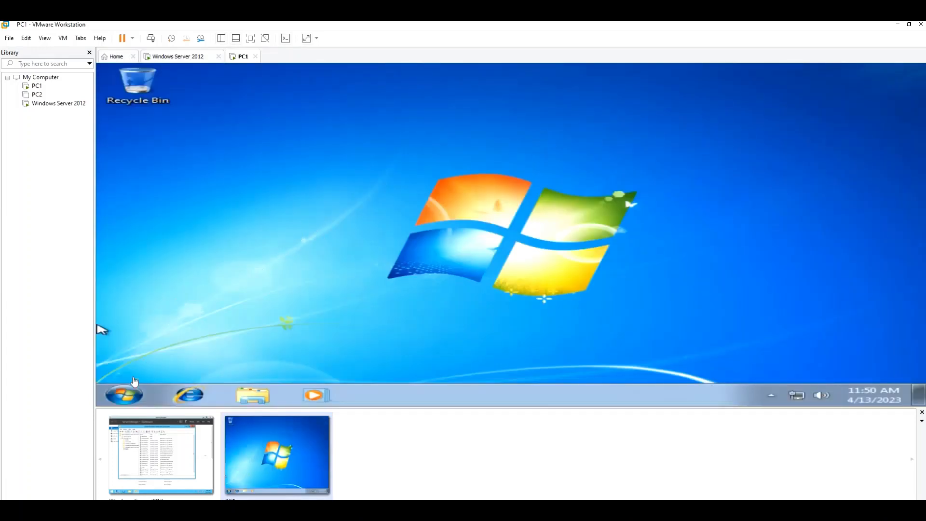
On PC1, go to Control Panel's User Accounts and choose Change account type
click(127, 399)
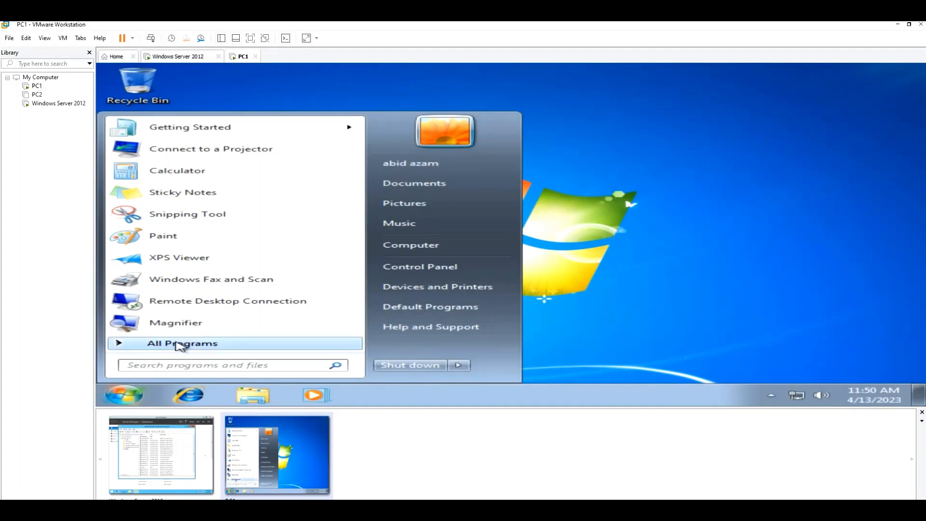
click(207, 341)
click(405, 267)
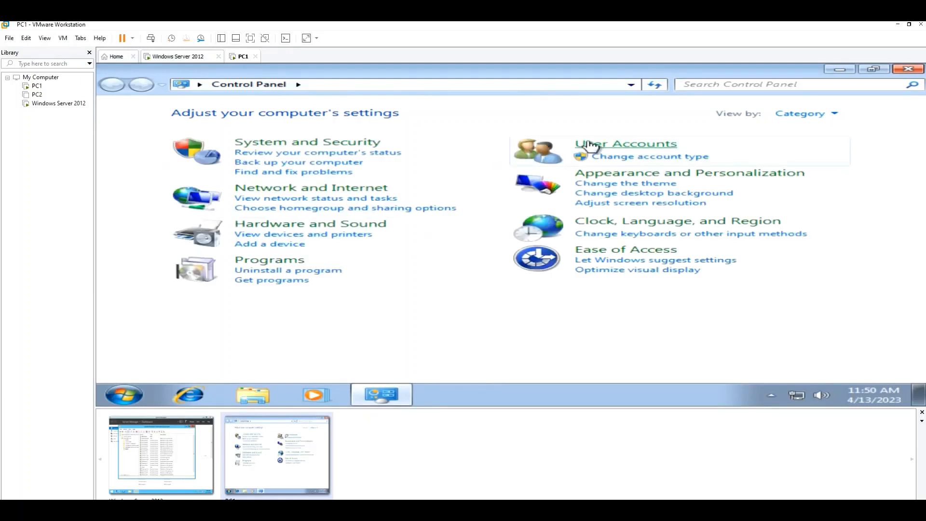
click(591, 144)
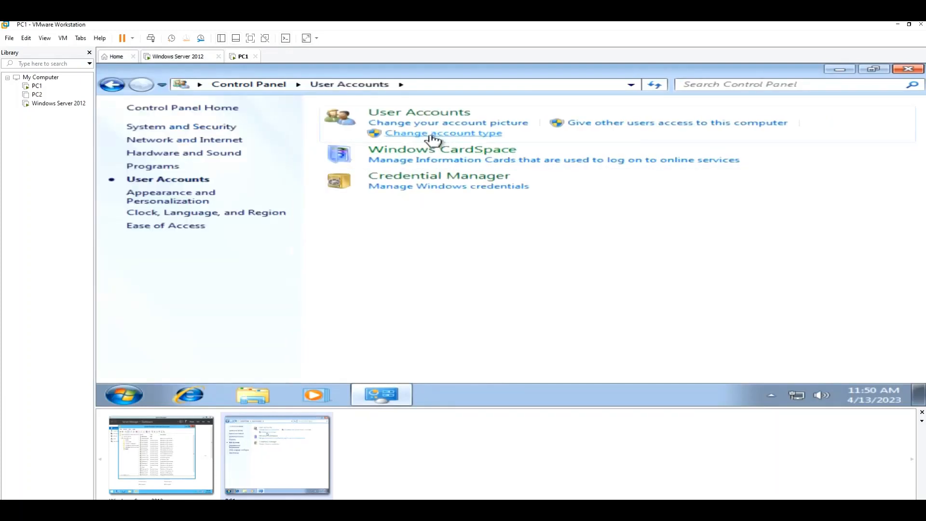
click(433, 134)
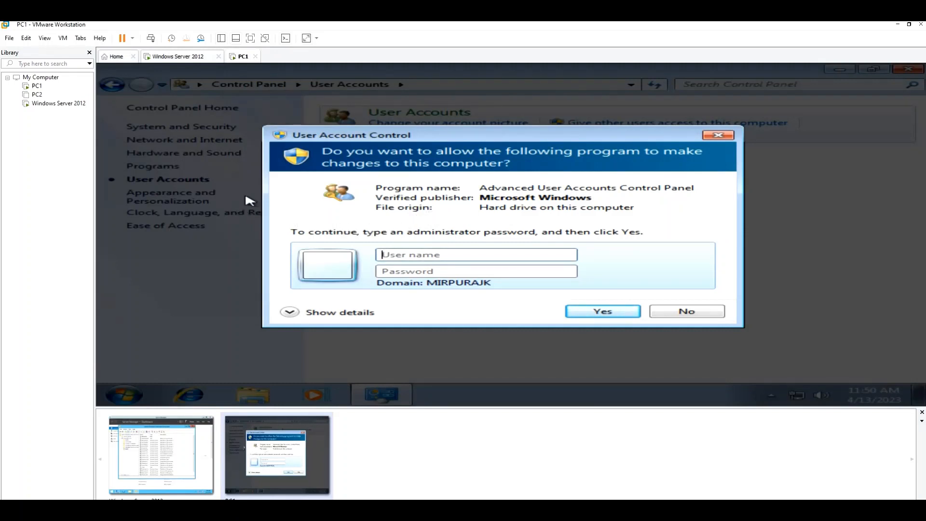
Enter the domain user's name and password in the UAC prompt and submit
text(aforabid)
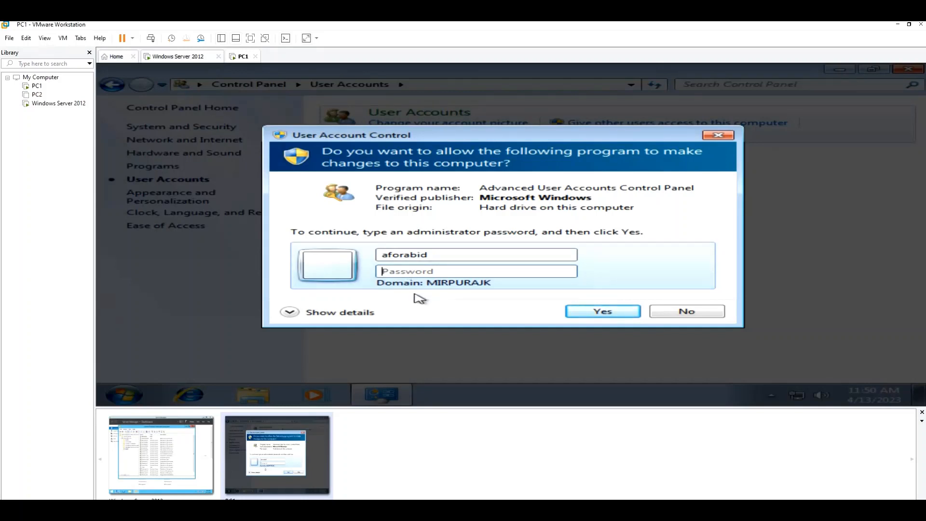
text(•)
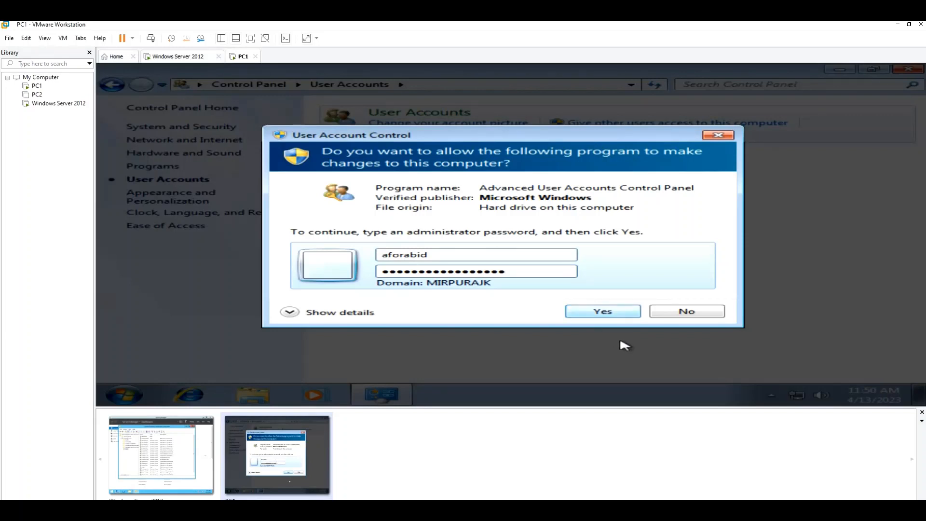
click(603, 312)
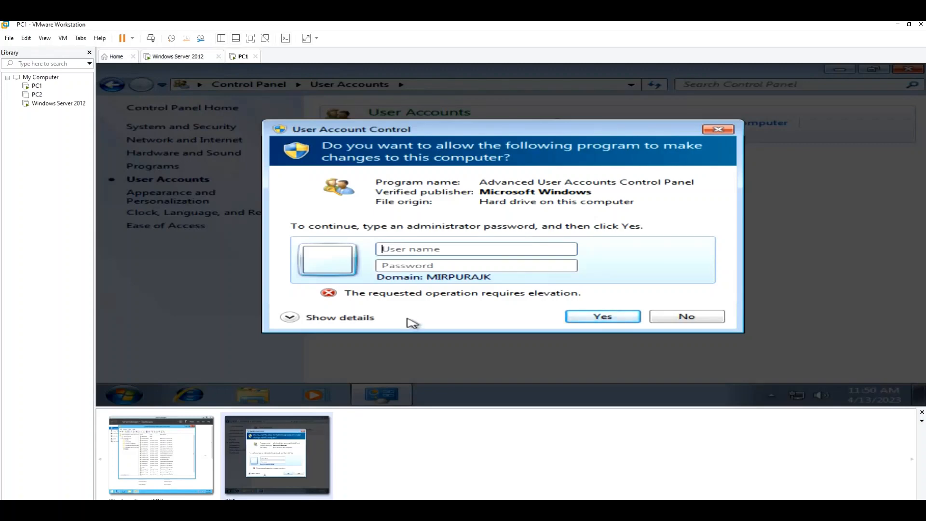
Return to the Windows Server 2012 guest and select the new user, then the Domain Admins group
click(161, 455)
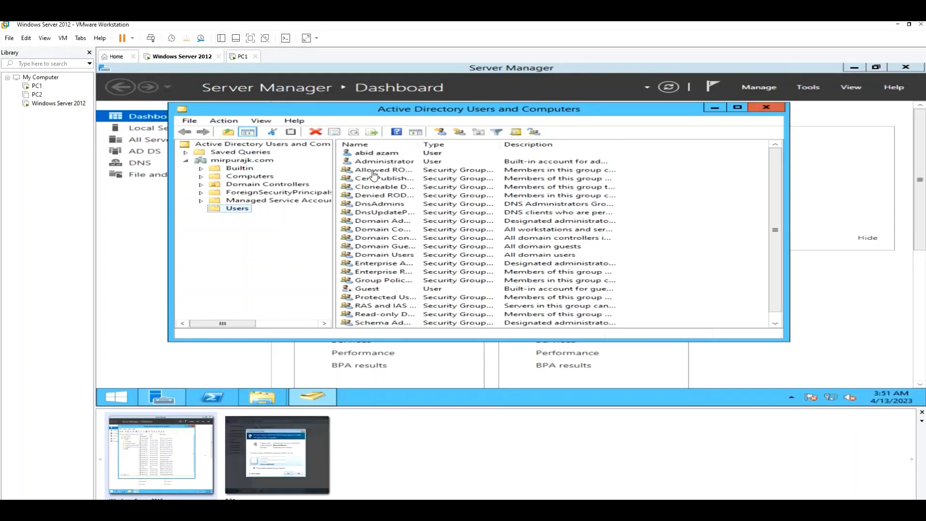
click(376, 154)
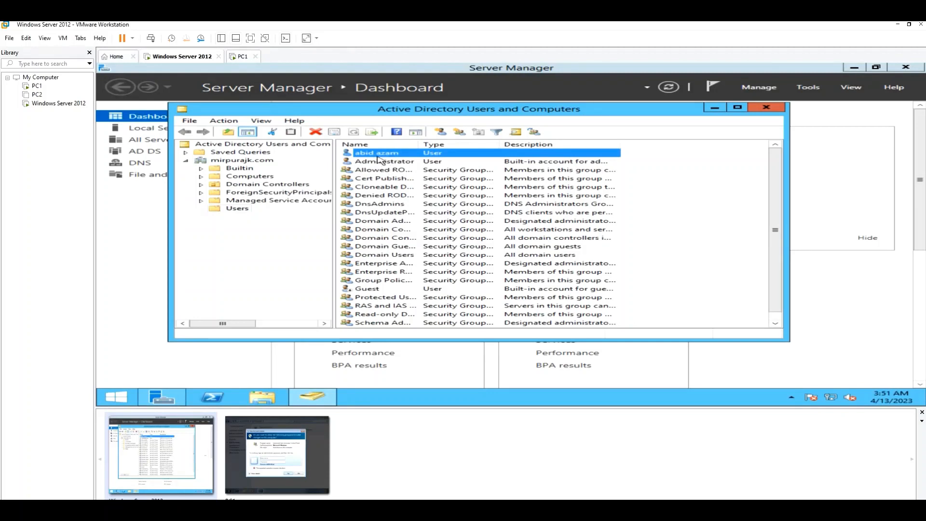
click(374, 221)
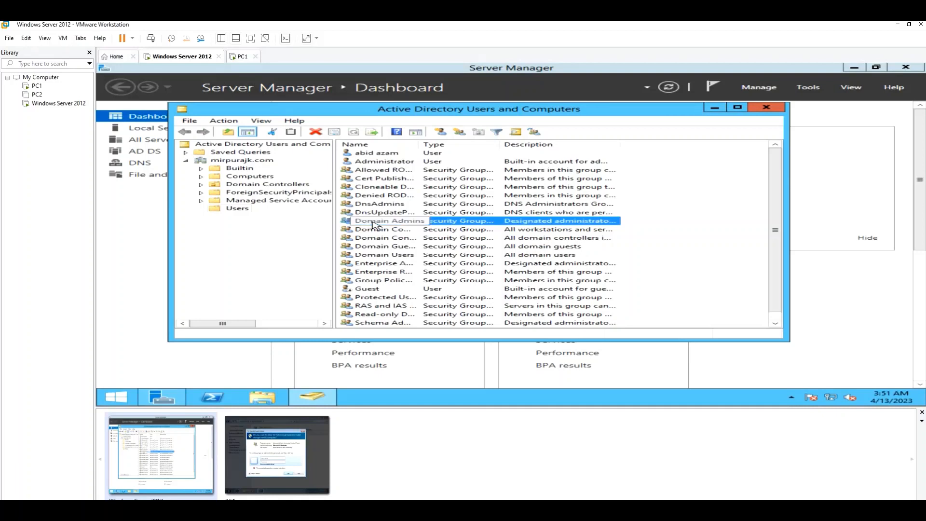
Add the new domain user to Domain Admins from the group's Members tab, verifying the name
double_click(374, 223)
click(388, 141)
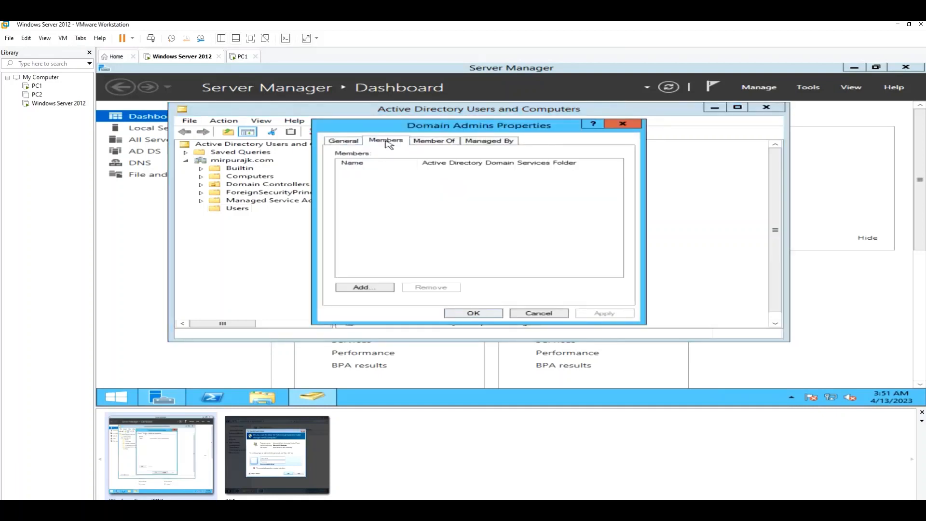
click(365, 288)
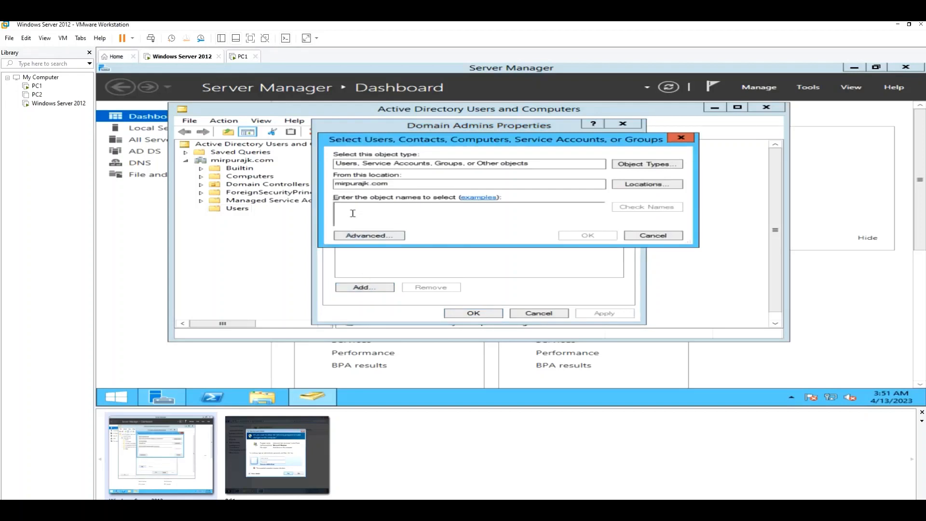
text(abi)
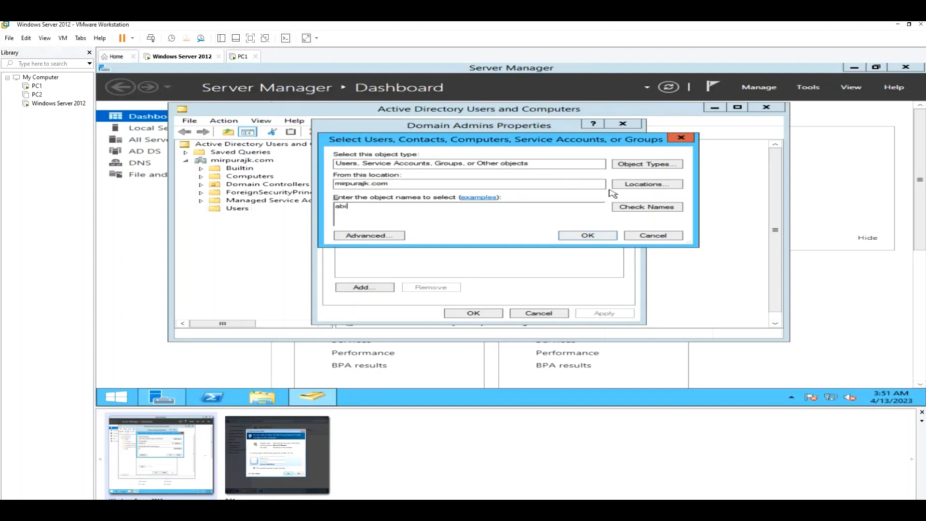
click(643, 207)
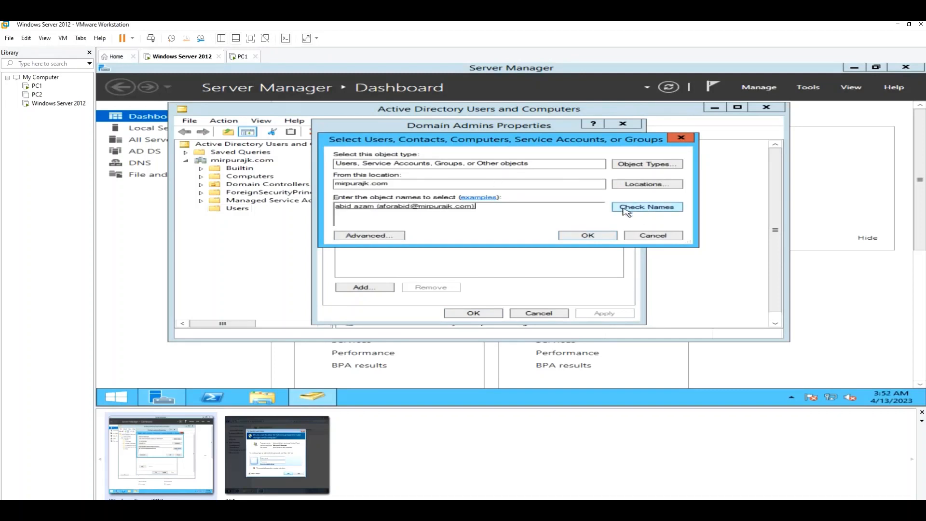
click(573, 237)
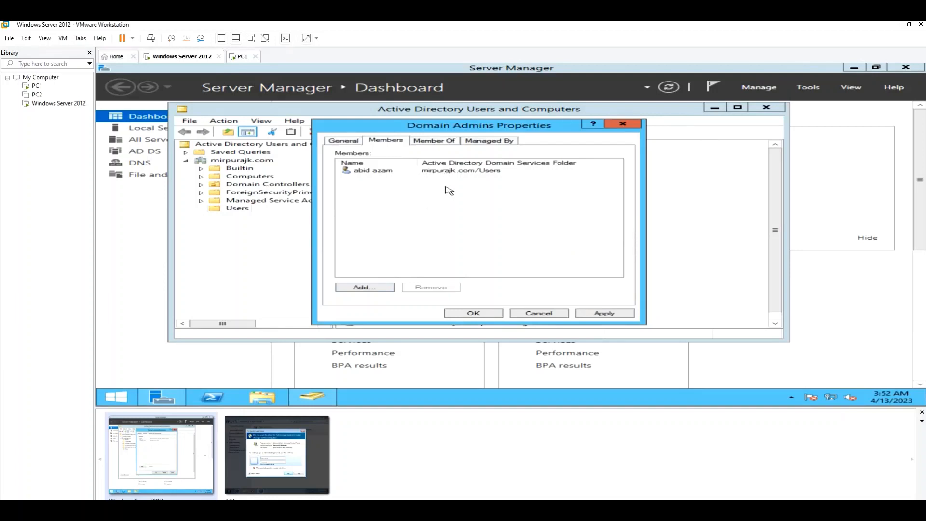
click(494, 315)
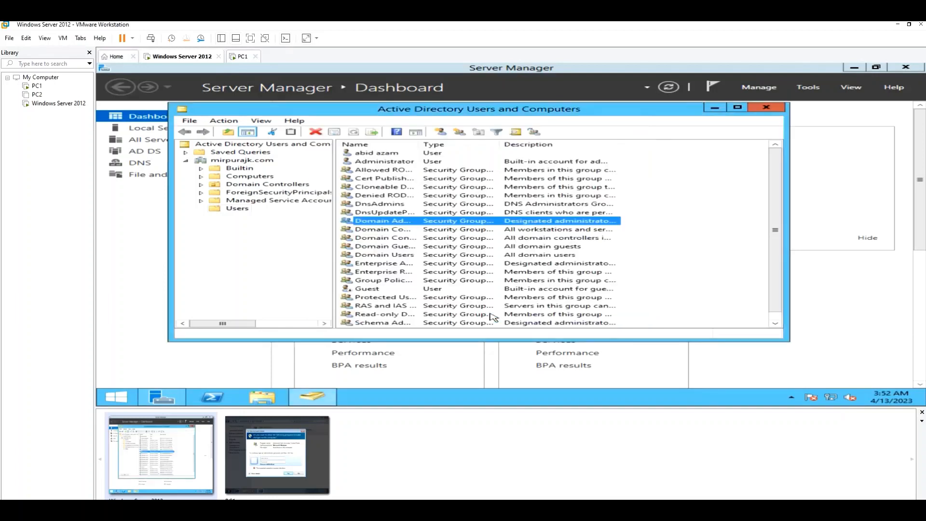
On PC1, request an account type change and authenticate with the domain administrator's username and password
click(236, 441)
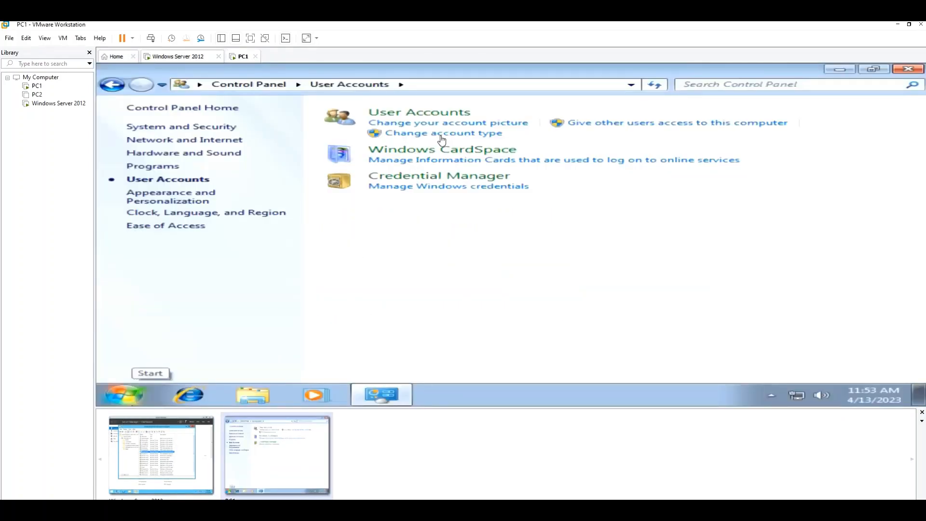
click(424, 136)
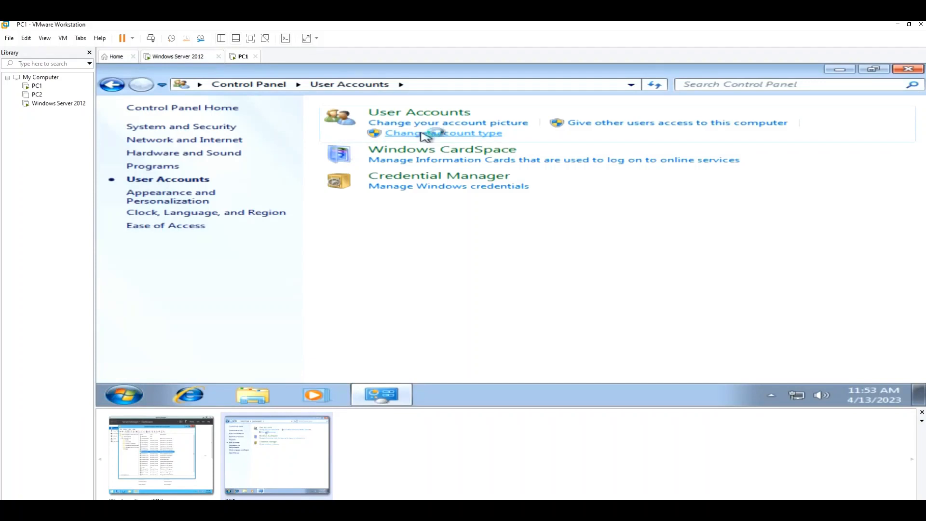
text(aforabid)
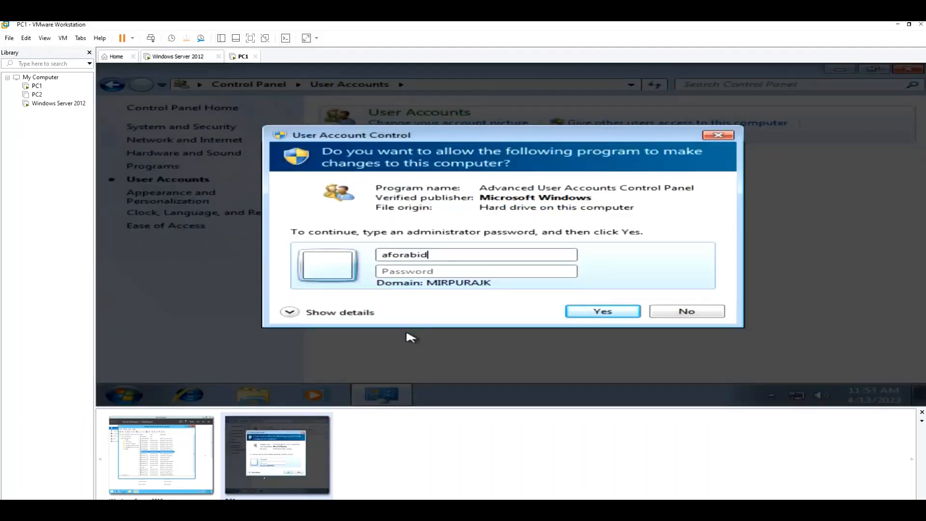
click(407, 272)
text(••)
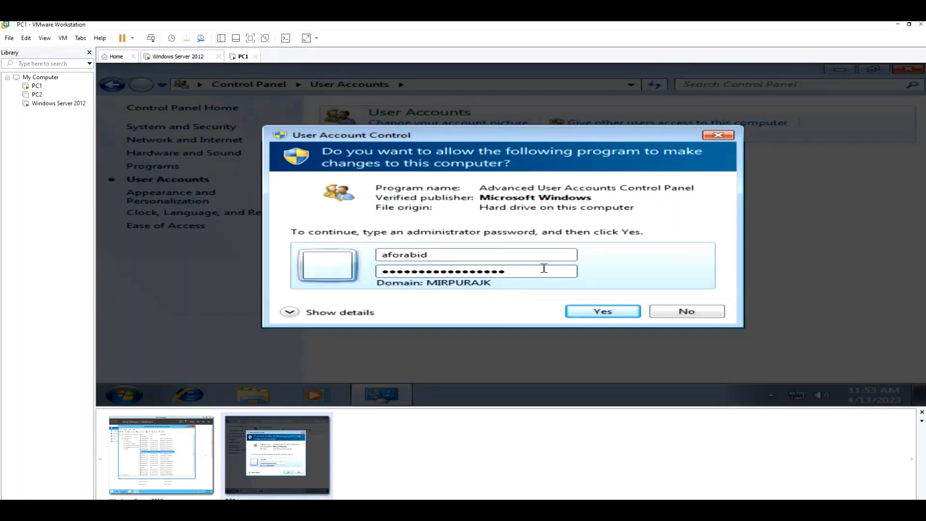
click(567, 314)
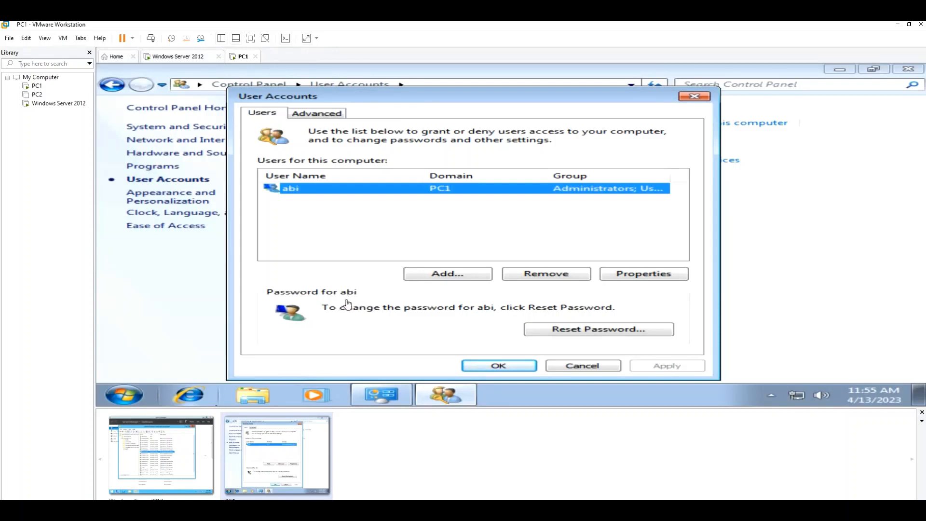
Reset PC1's local account password and return to the Windows Server 2012 guest
click(549, 332)
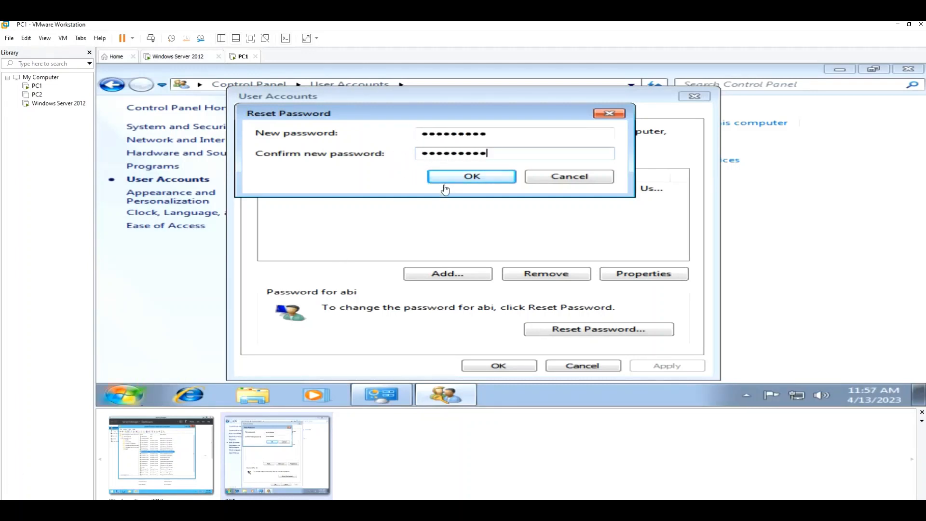
click(468, 177)
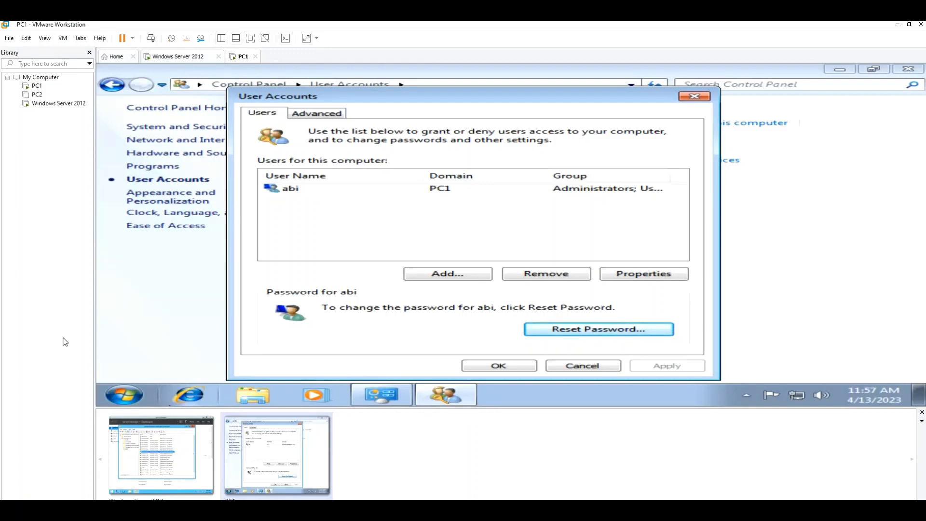
click(156, 461)
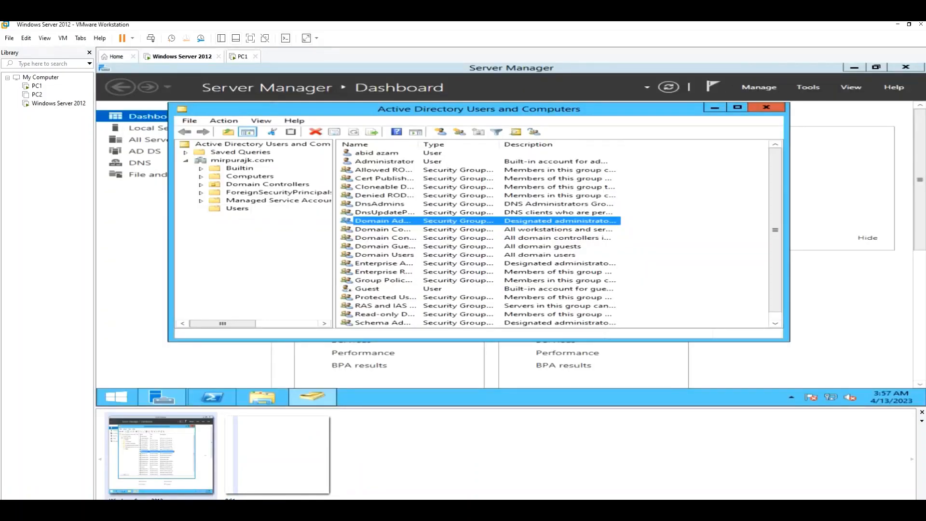
Remove the user account from Domain Admins through its Properties Member Of tab
click(383, 154)
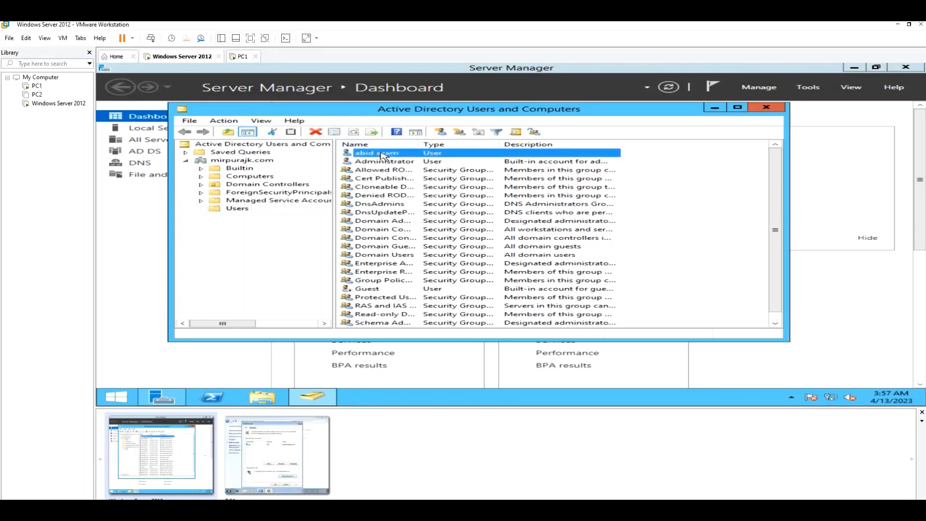
double_click(383, 155)
click(375, 141)
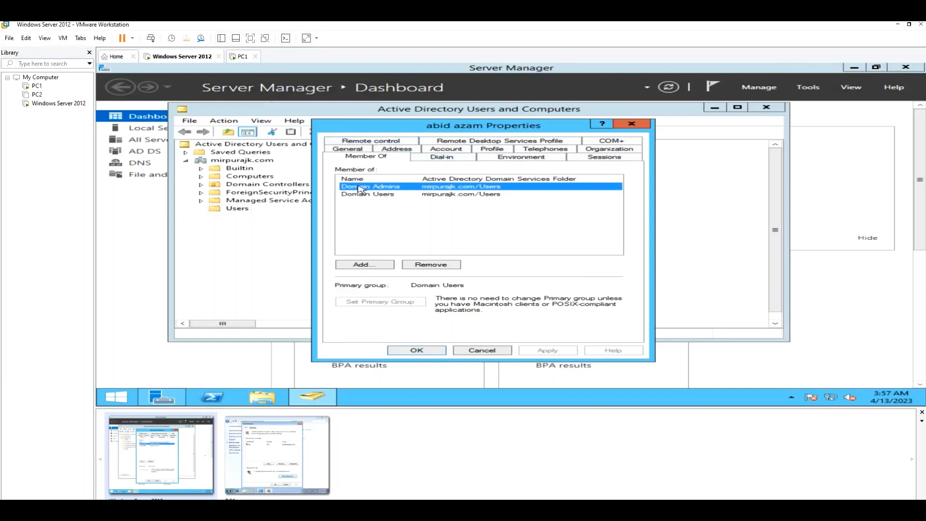
click(376, 189)
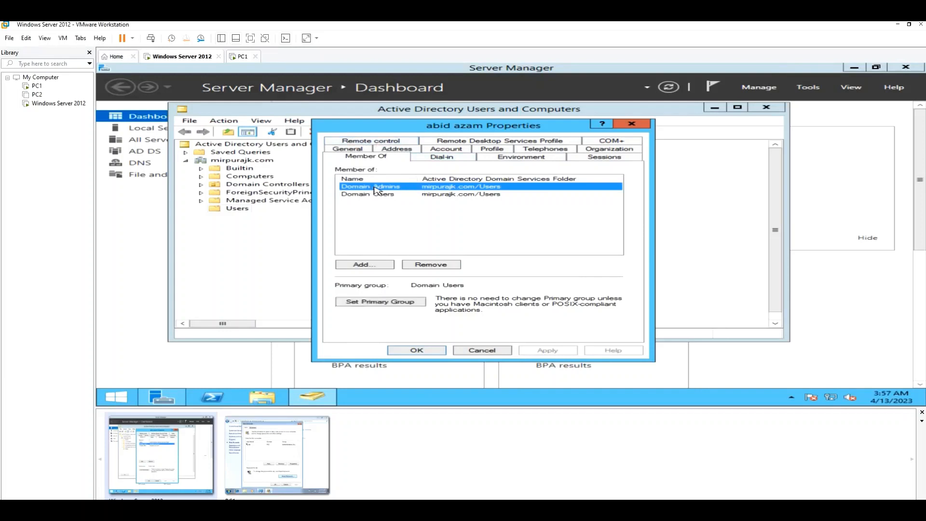
click(430, 264)
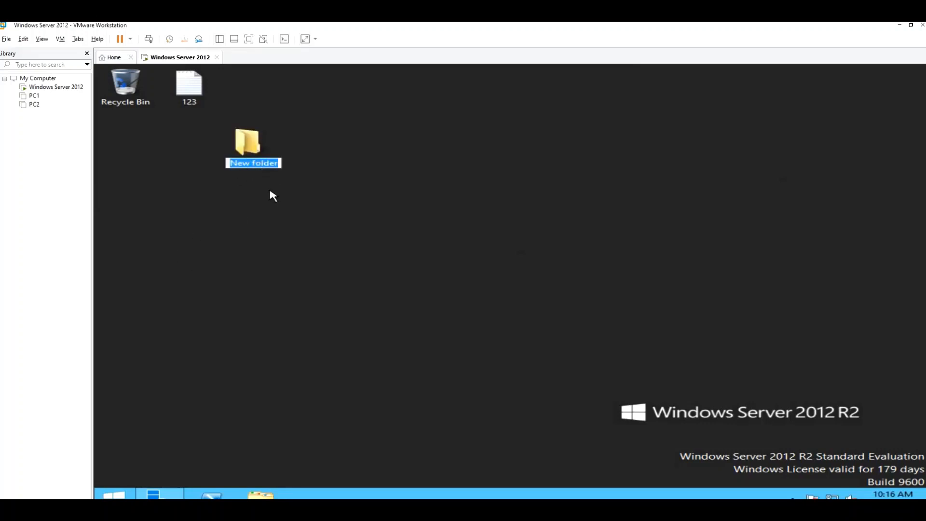
Rename the new desktop folder to share-folder and move the 123 file into it
key(BackSpace)
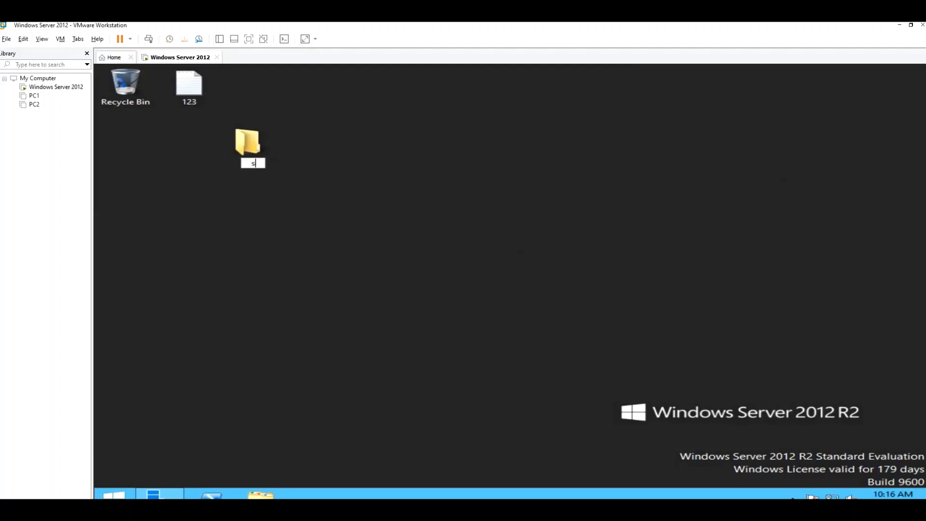
text(share-folder)
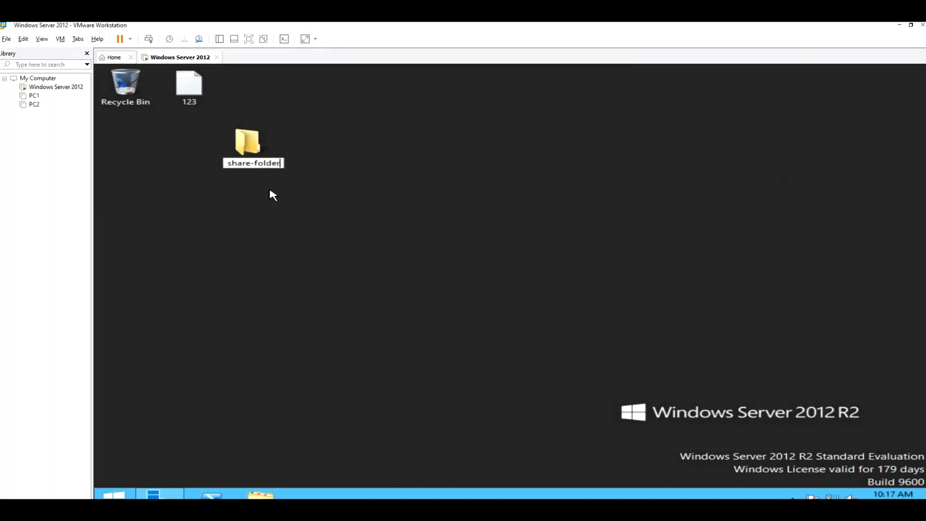
key(Return)
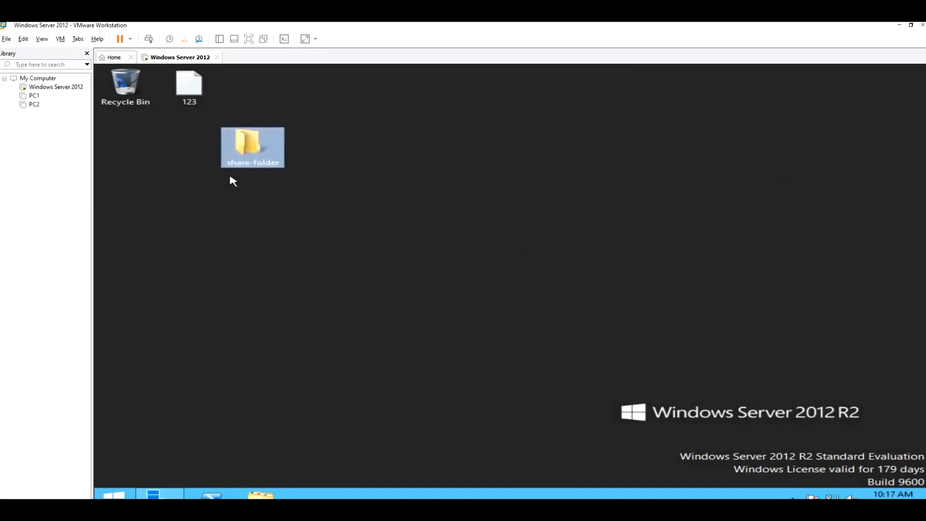
mouse_move(192, 82)
mouse_down()
mouse_move(183, 137)
mouse_move(248, 144)
mouse_move(185, 83)
mouse_up()
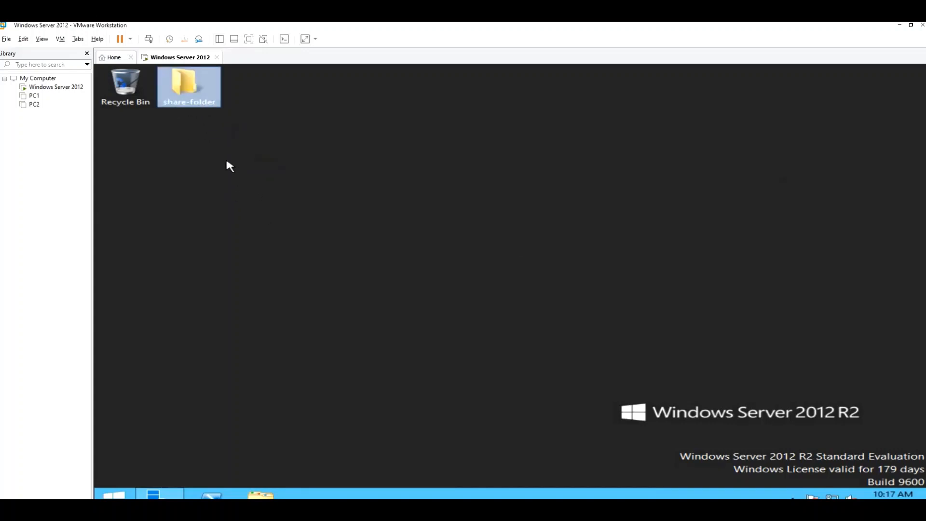
Share share-folder via Advanced Sharing so it is reachable as \\UKSERVER\share-folder
right_click(188, 89)
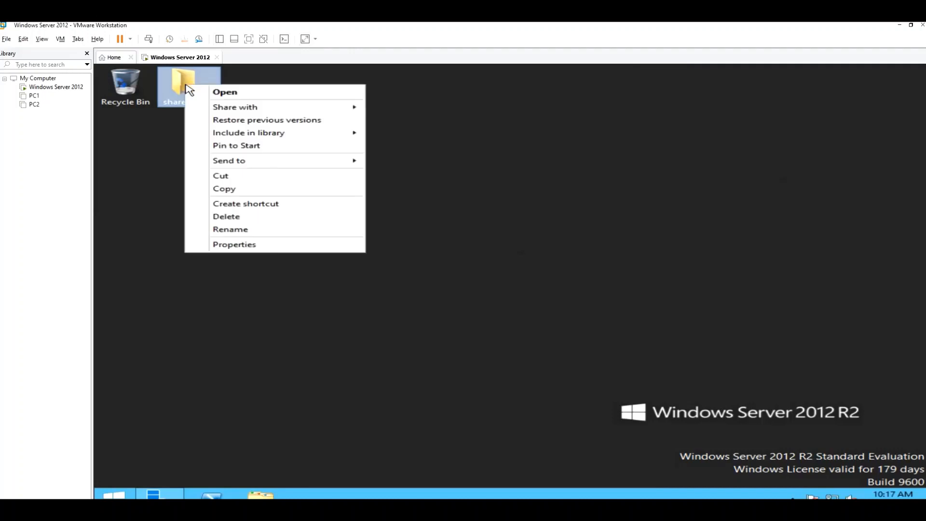
click(237, 244)
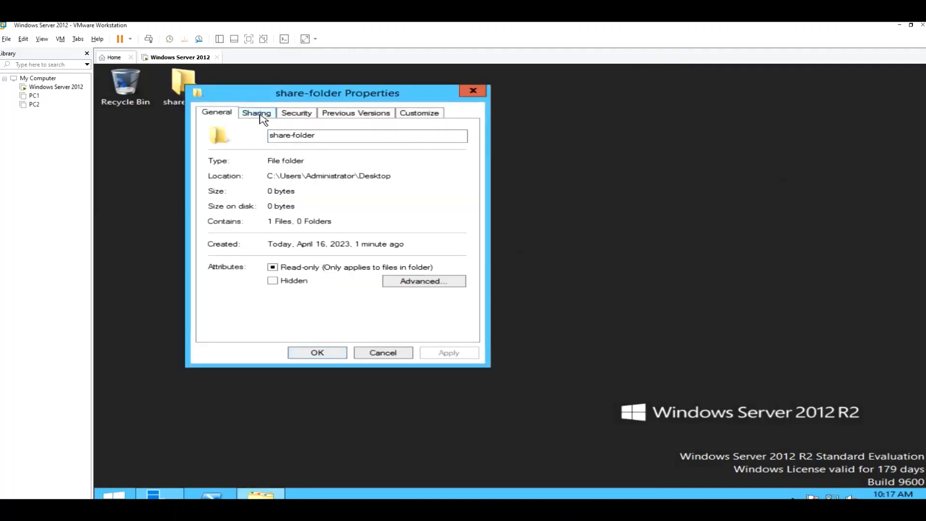
click(261, 116)
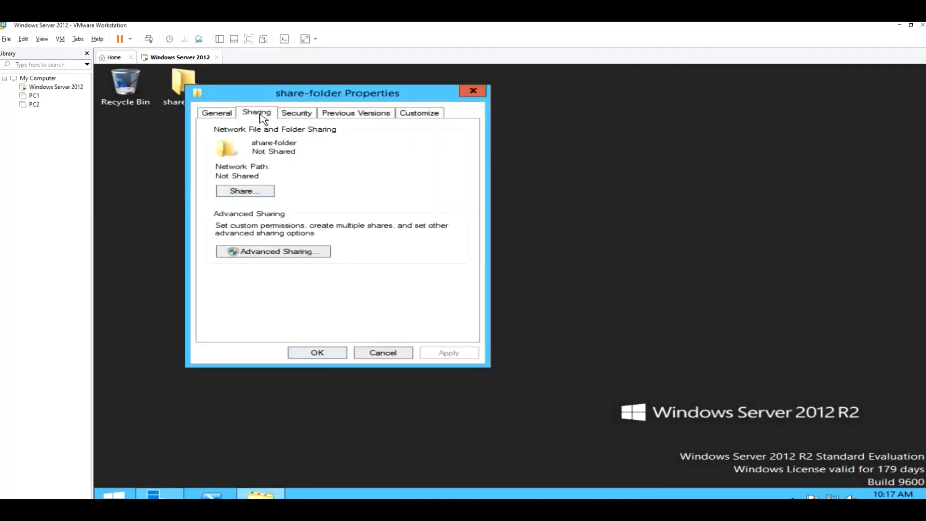
click(275, 253)
click(216, 135)
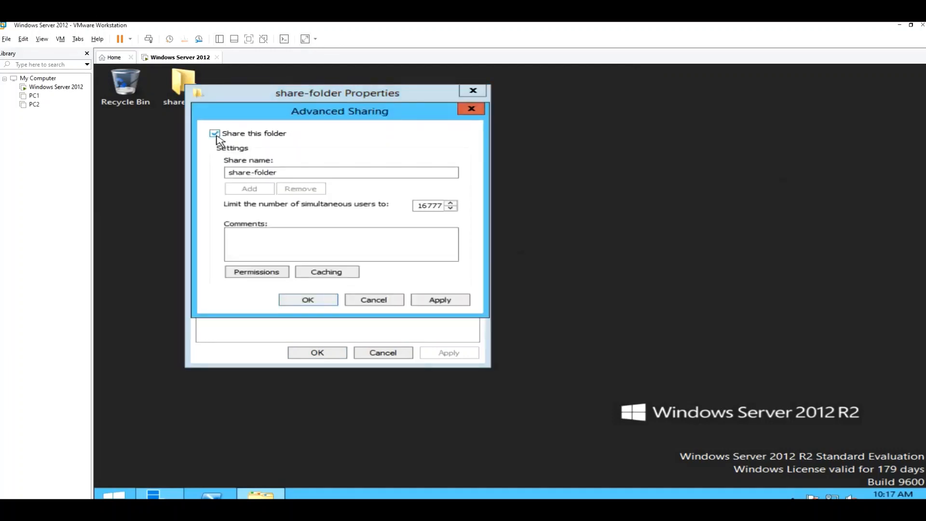
click(432, 301)
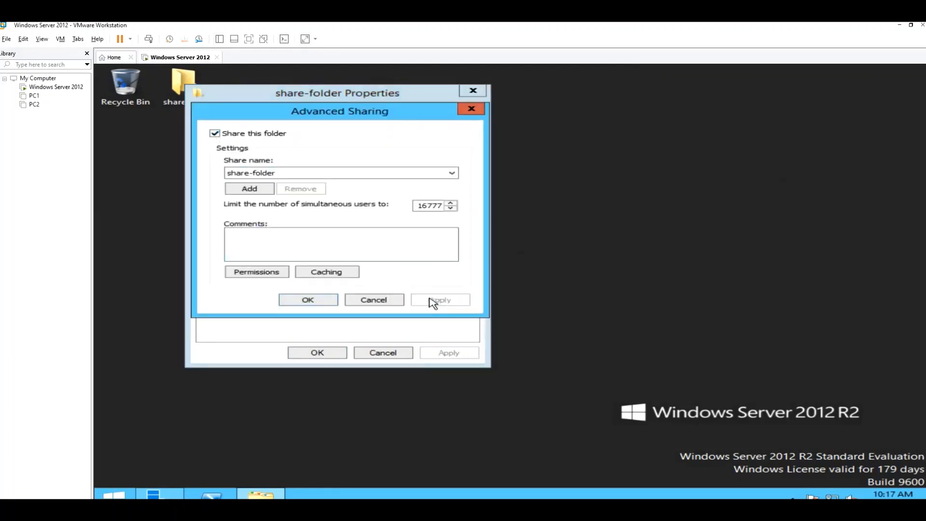
click(328, 302)
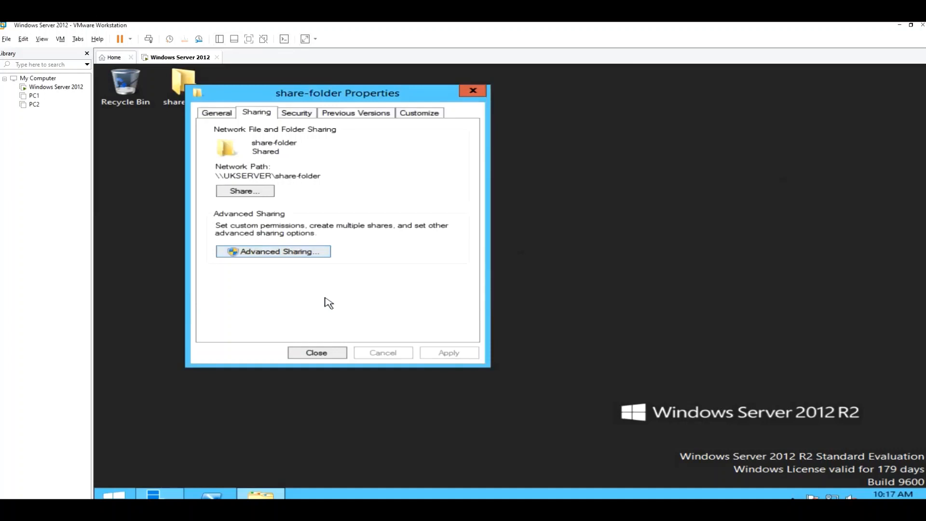
click(317, 353)
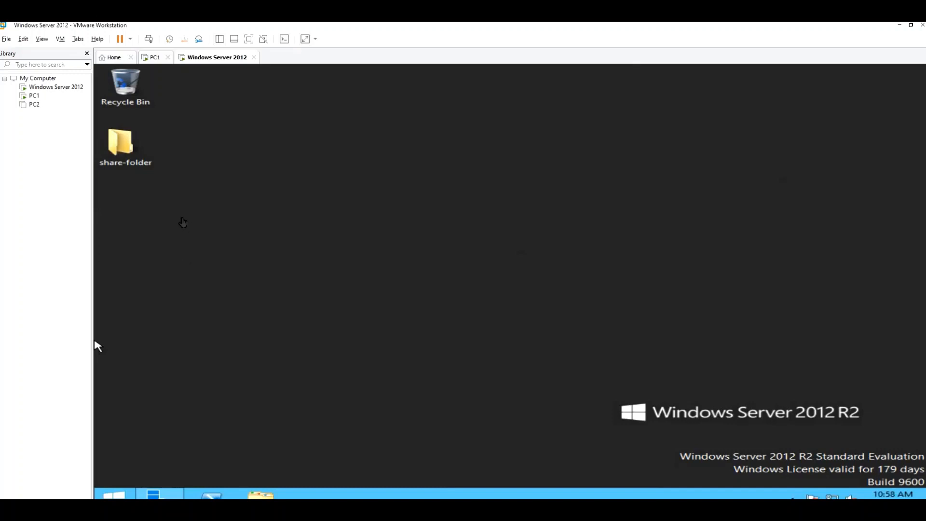
On PC1, browse Network to UKSERVER and open its share-folder
click(151, 60)
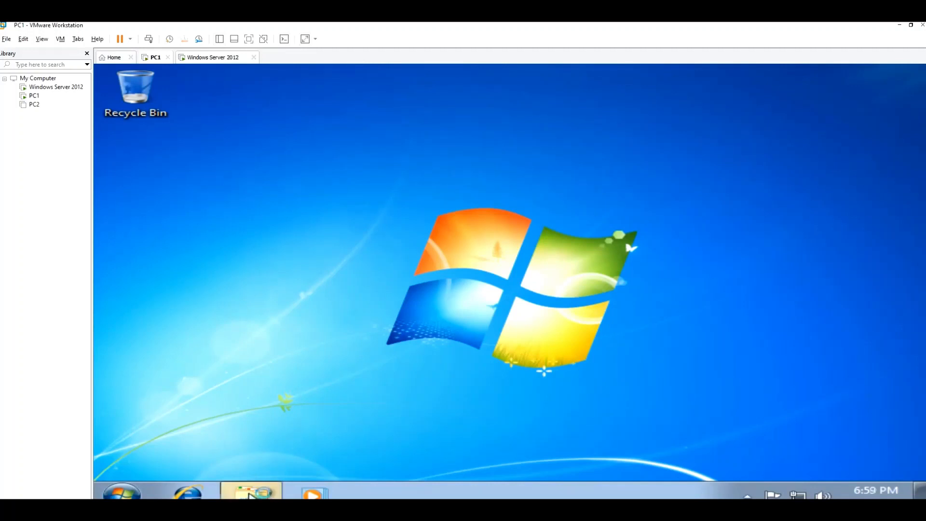
click(232, 494)
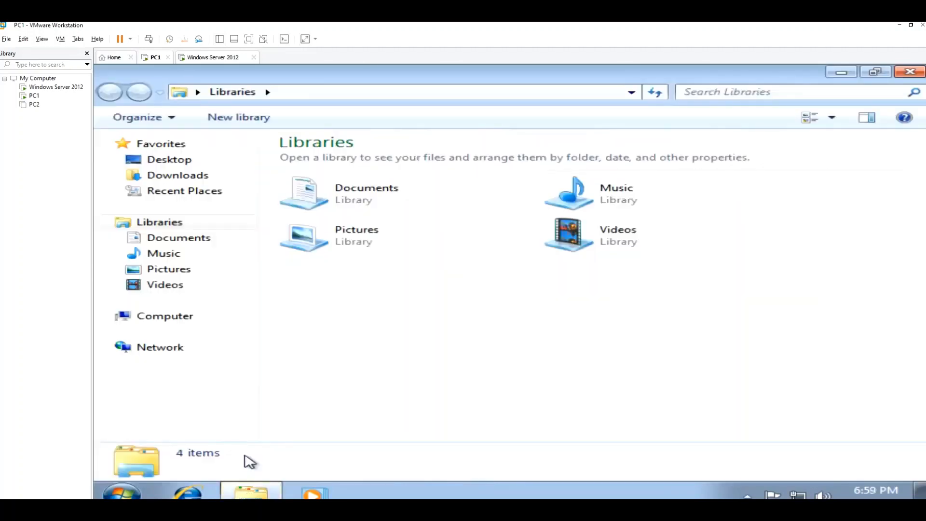
click(160, 348)
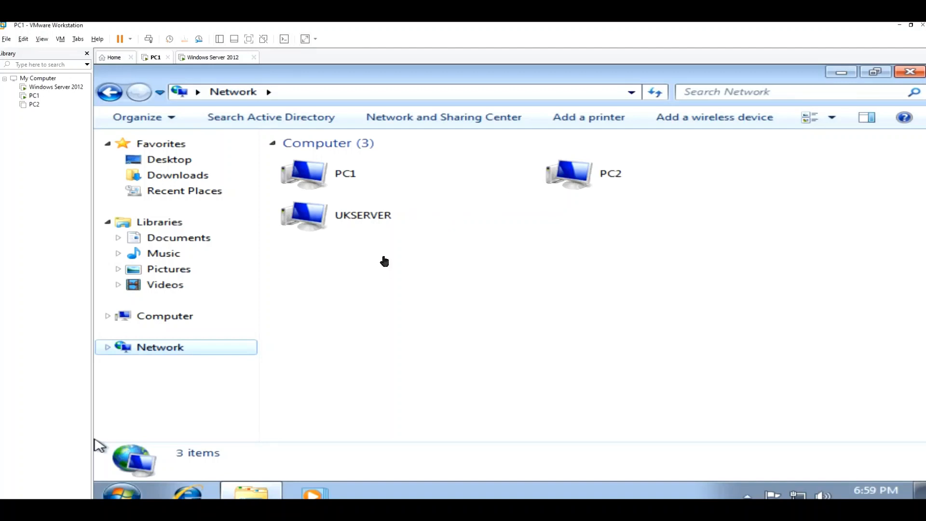
click(319, 220)
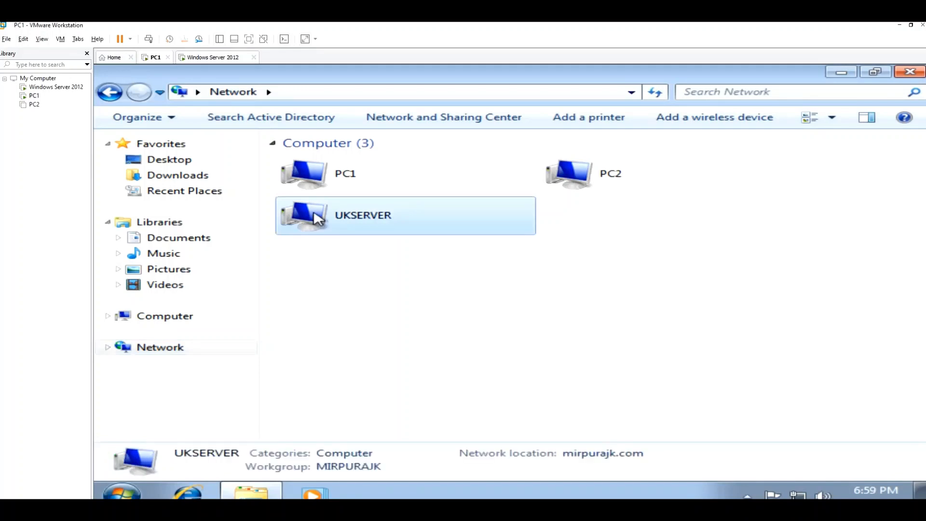
key(Return)
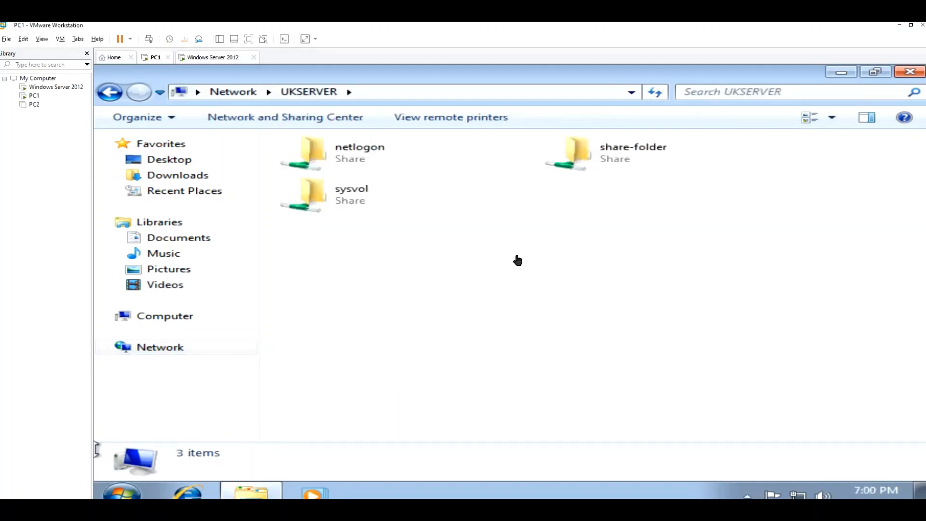
click(575, 157)
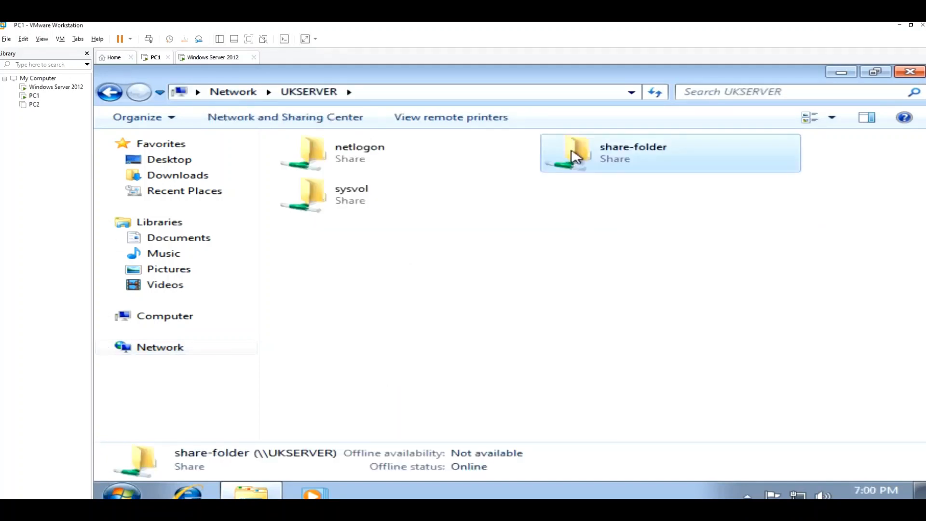
key(Return)
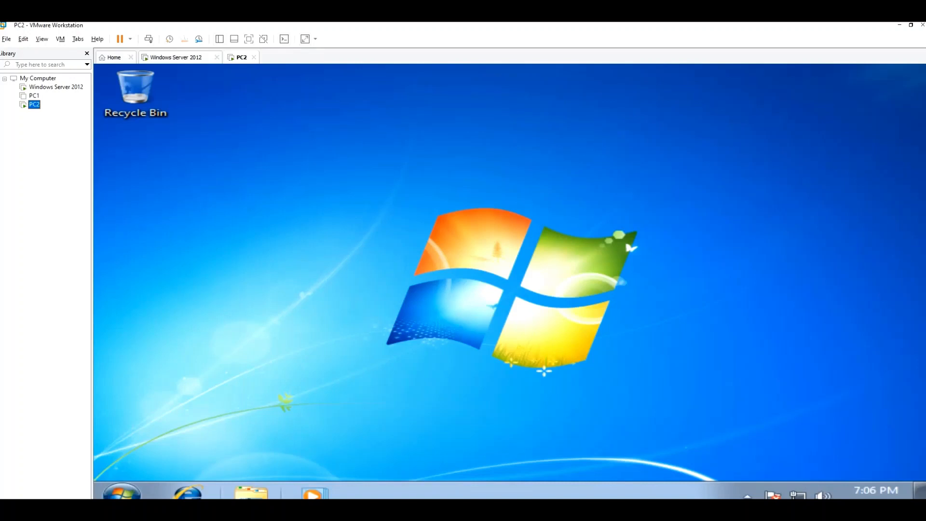
On PC2, browse Network to UKSERVER and open share-folder showing the 123 document
click(251, 491)
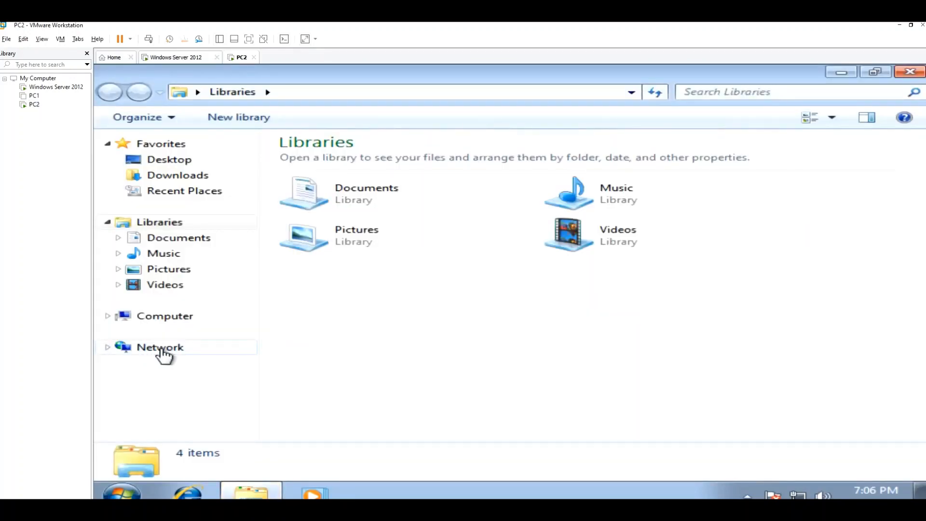
click(160, 350)
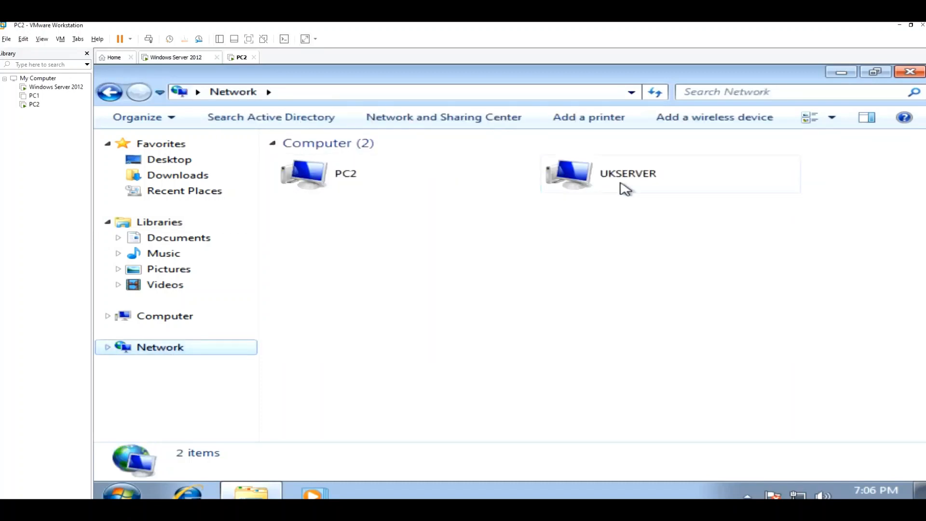
double_click(591, 182)
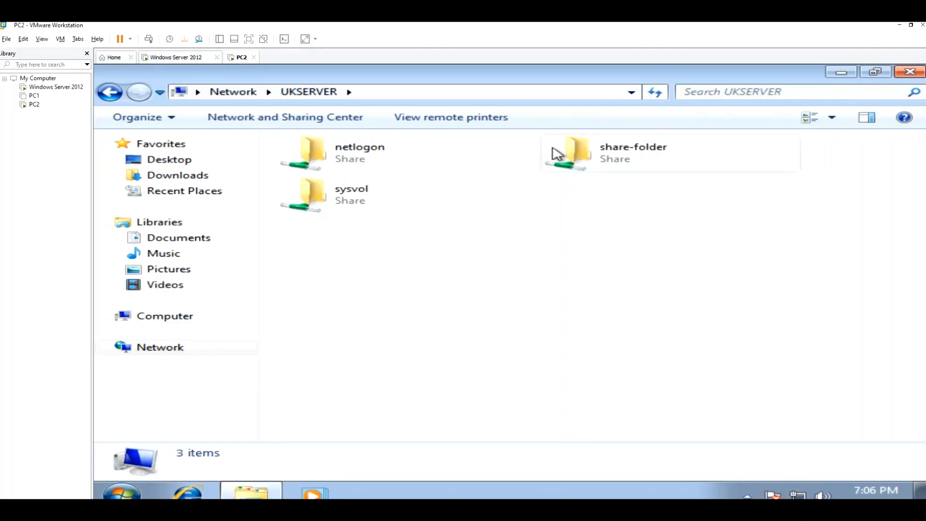
double_click(635, 157)
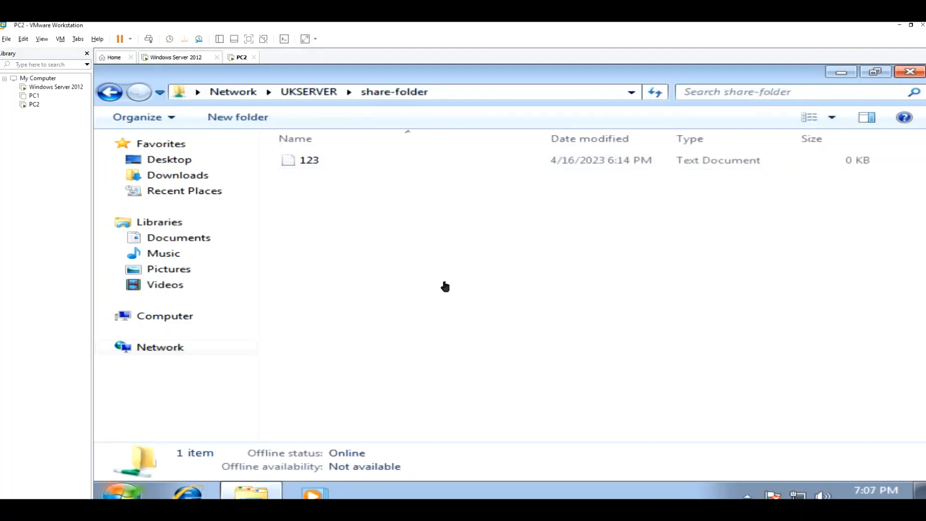